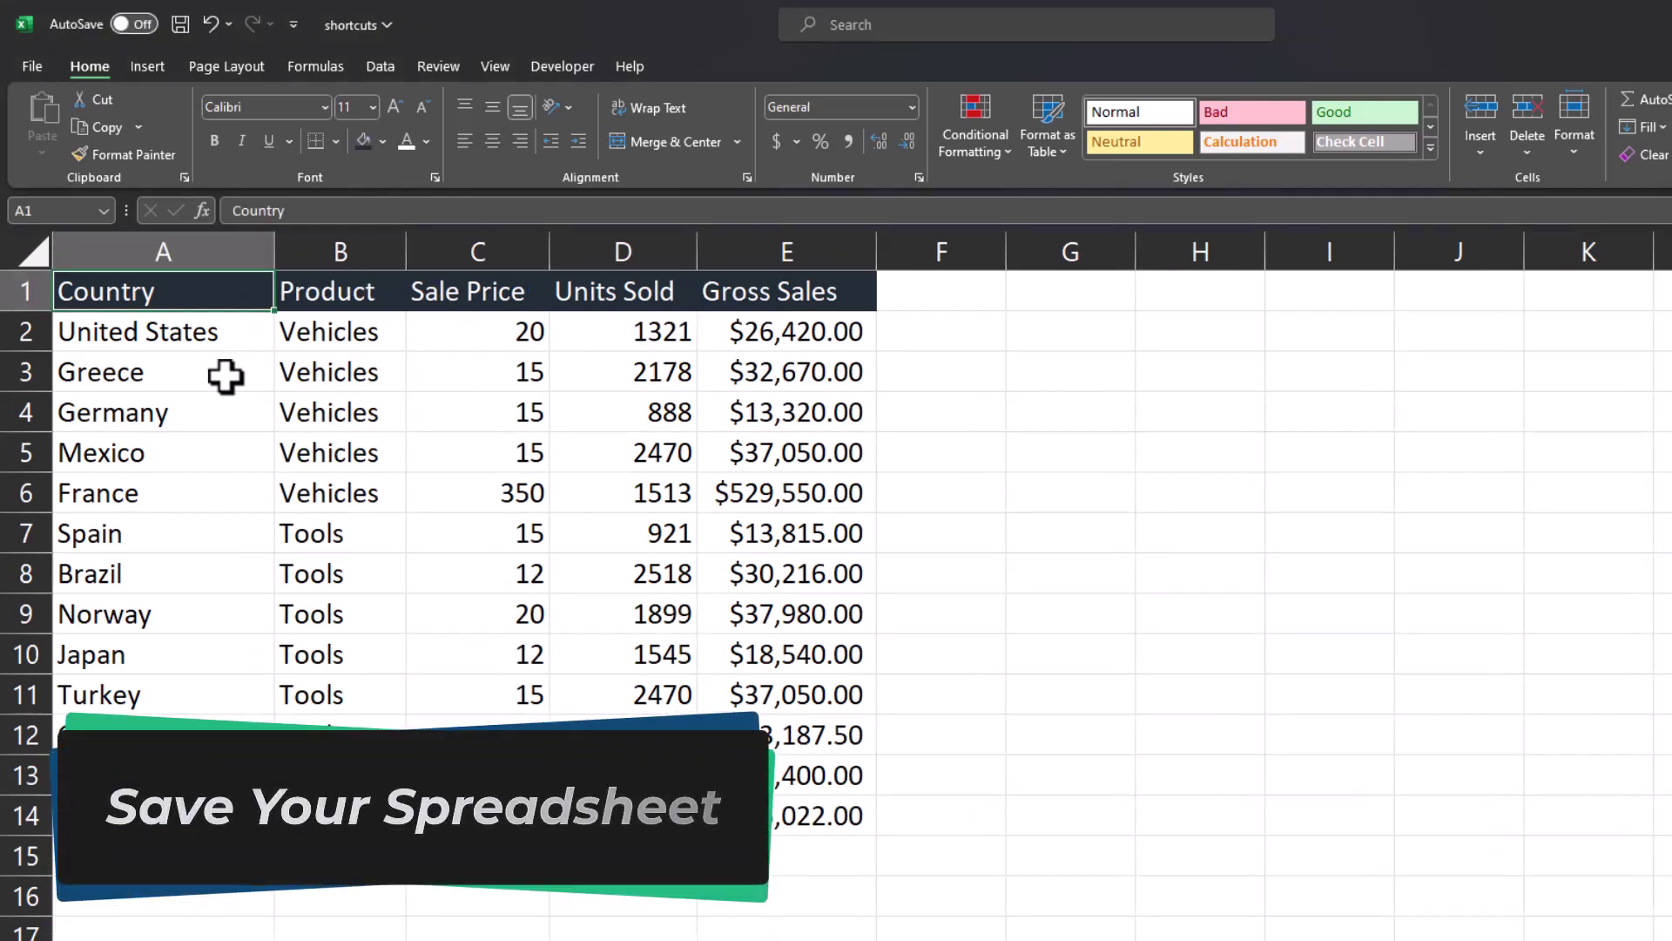
Save the workbook and copy the Gross Sales column E1:E14
key("ctrl+s")
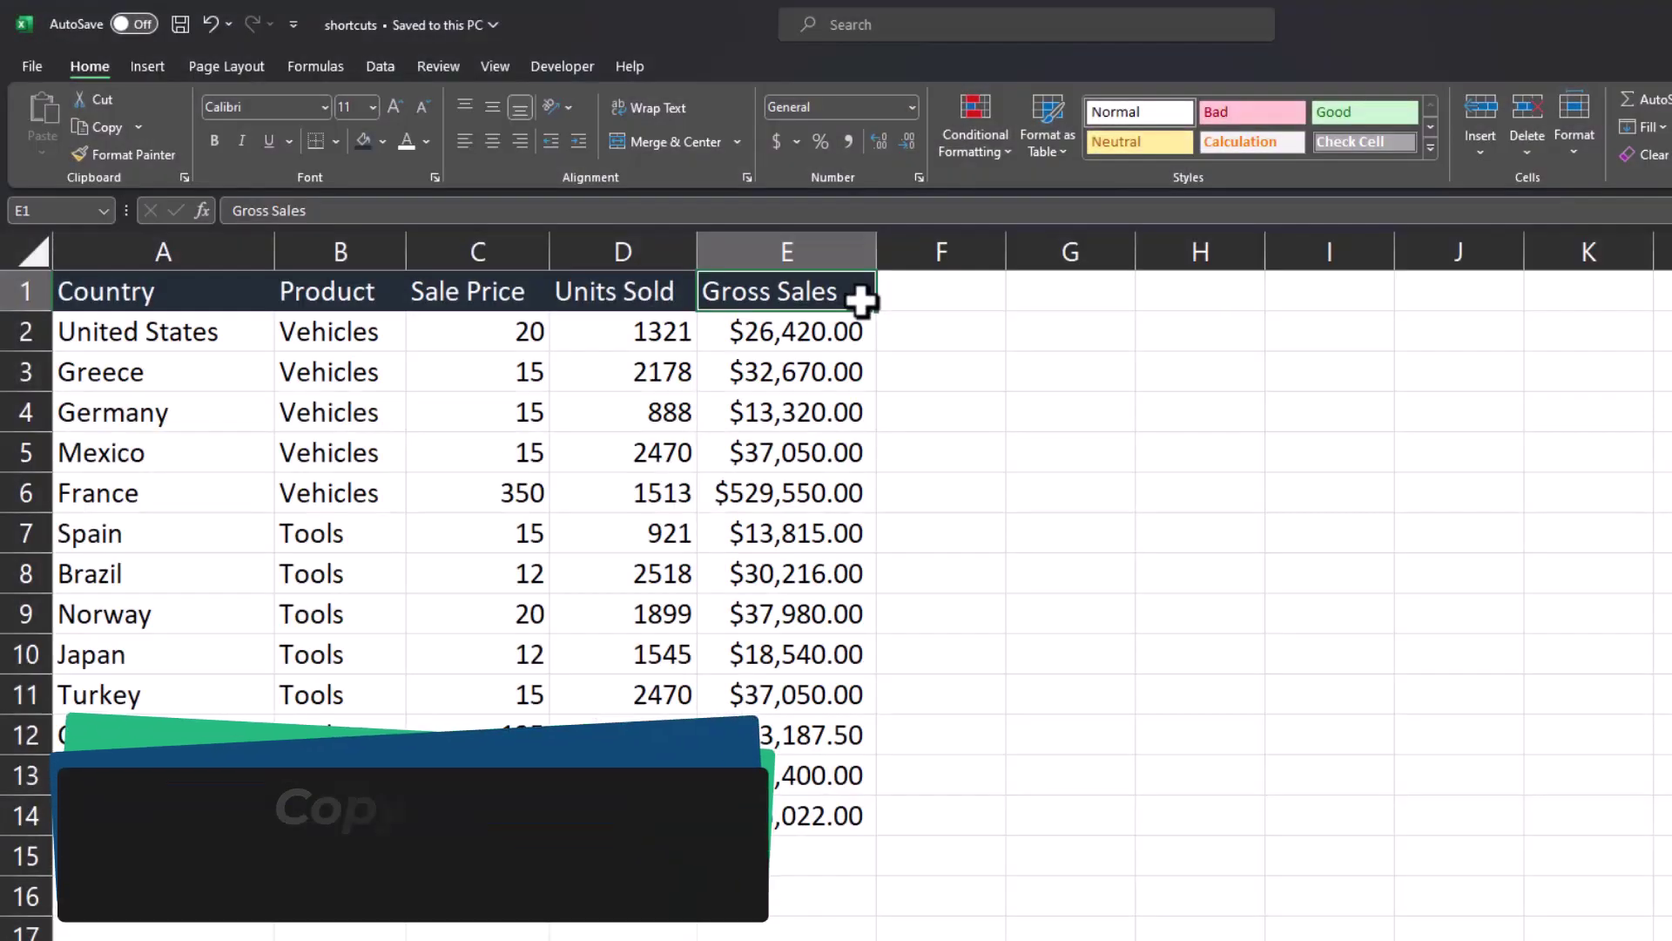
left_click_drag(861, 301, 852, 802)
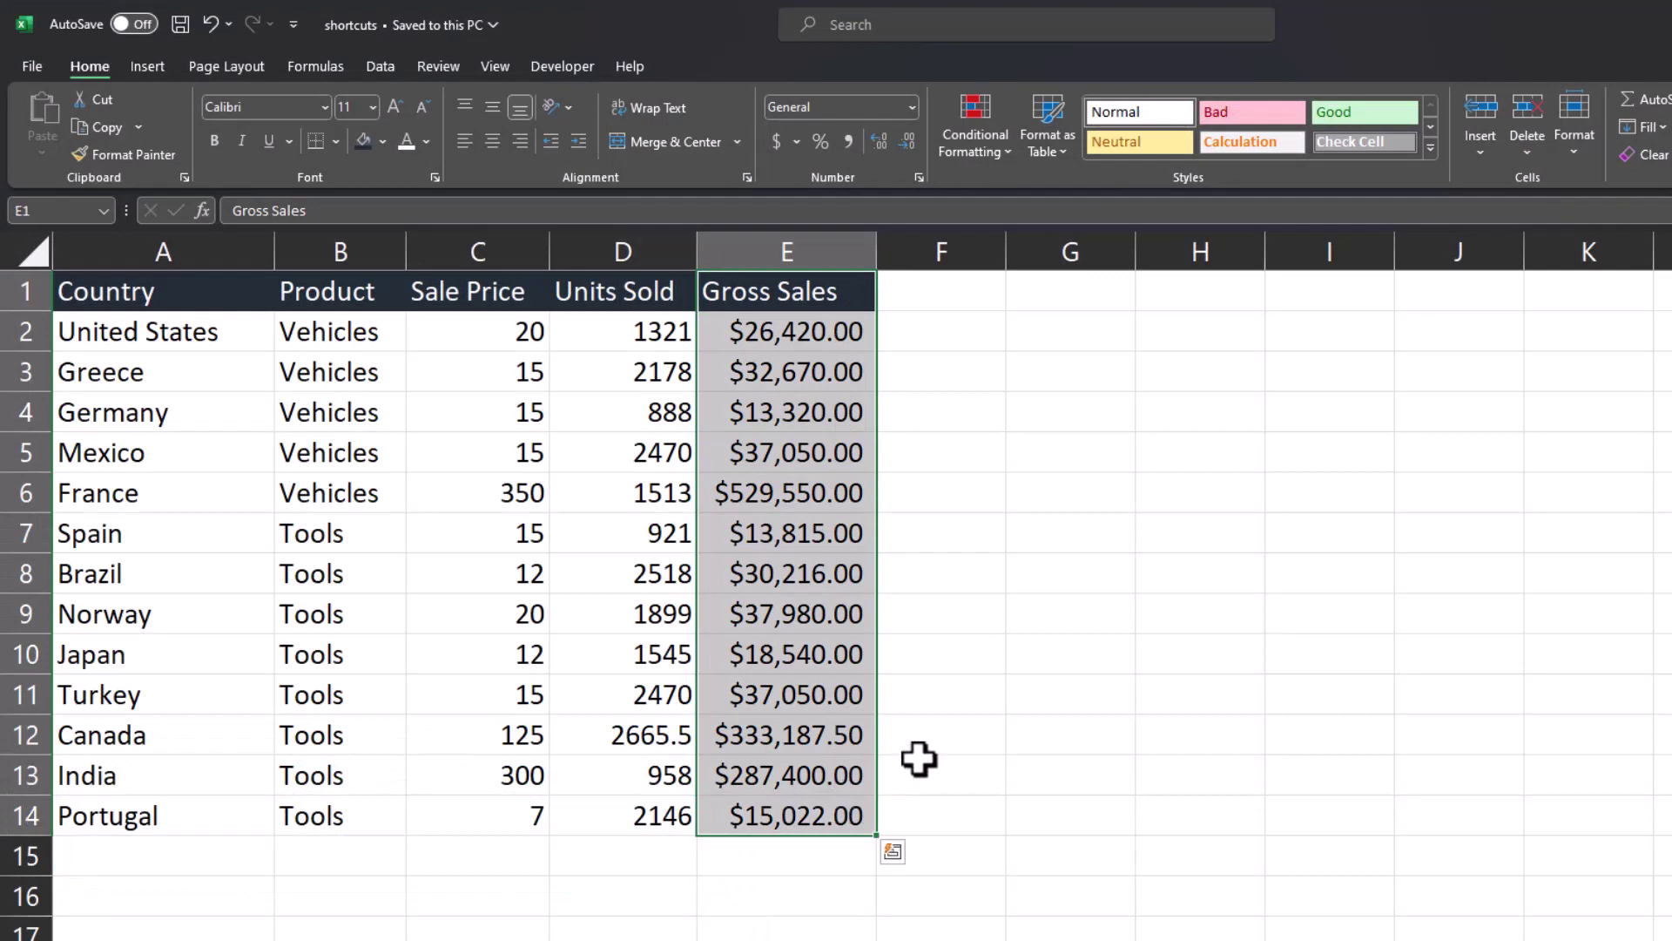
key("ctrl+c")
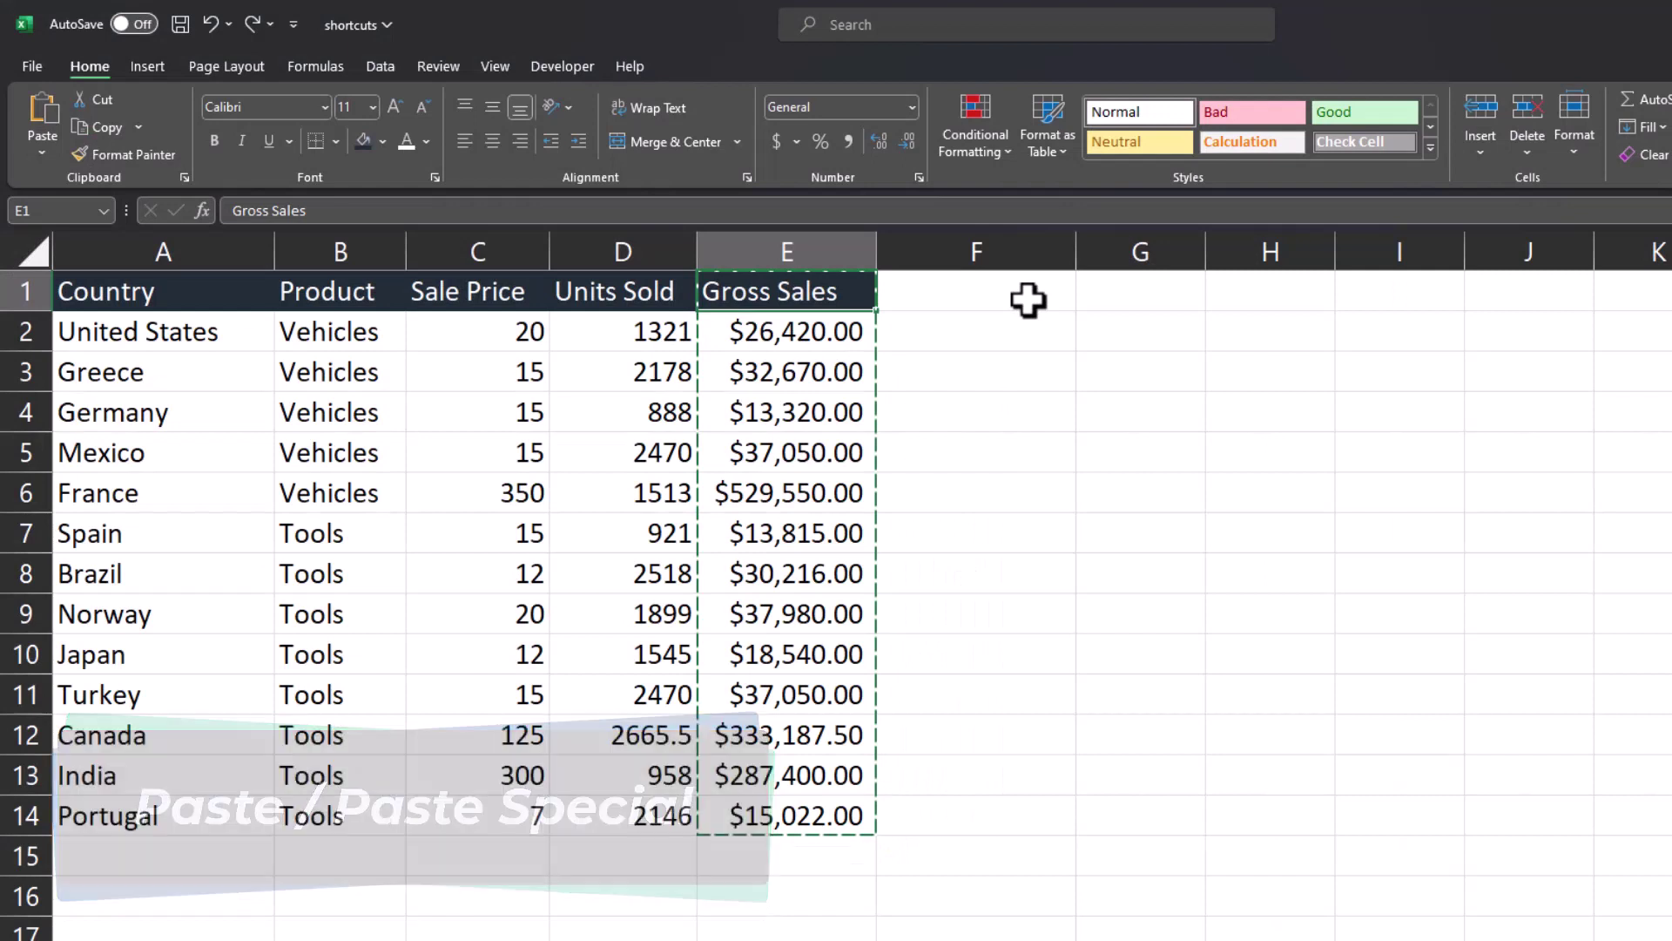
Paste the Gross Sales column into F1, then bring up Paste Special at G1
left_click(1030, 297)
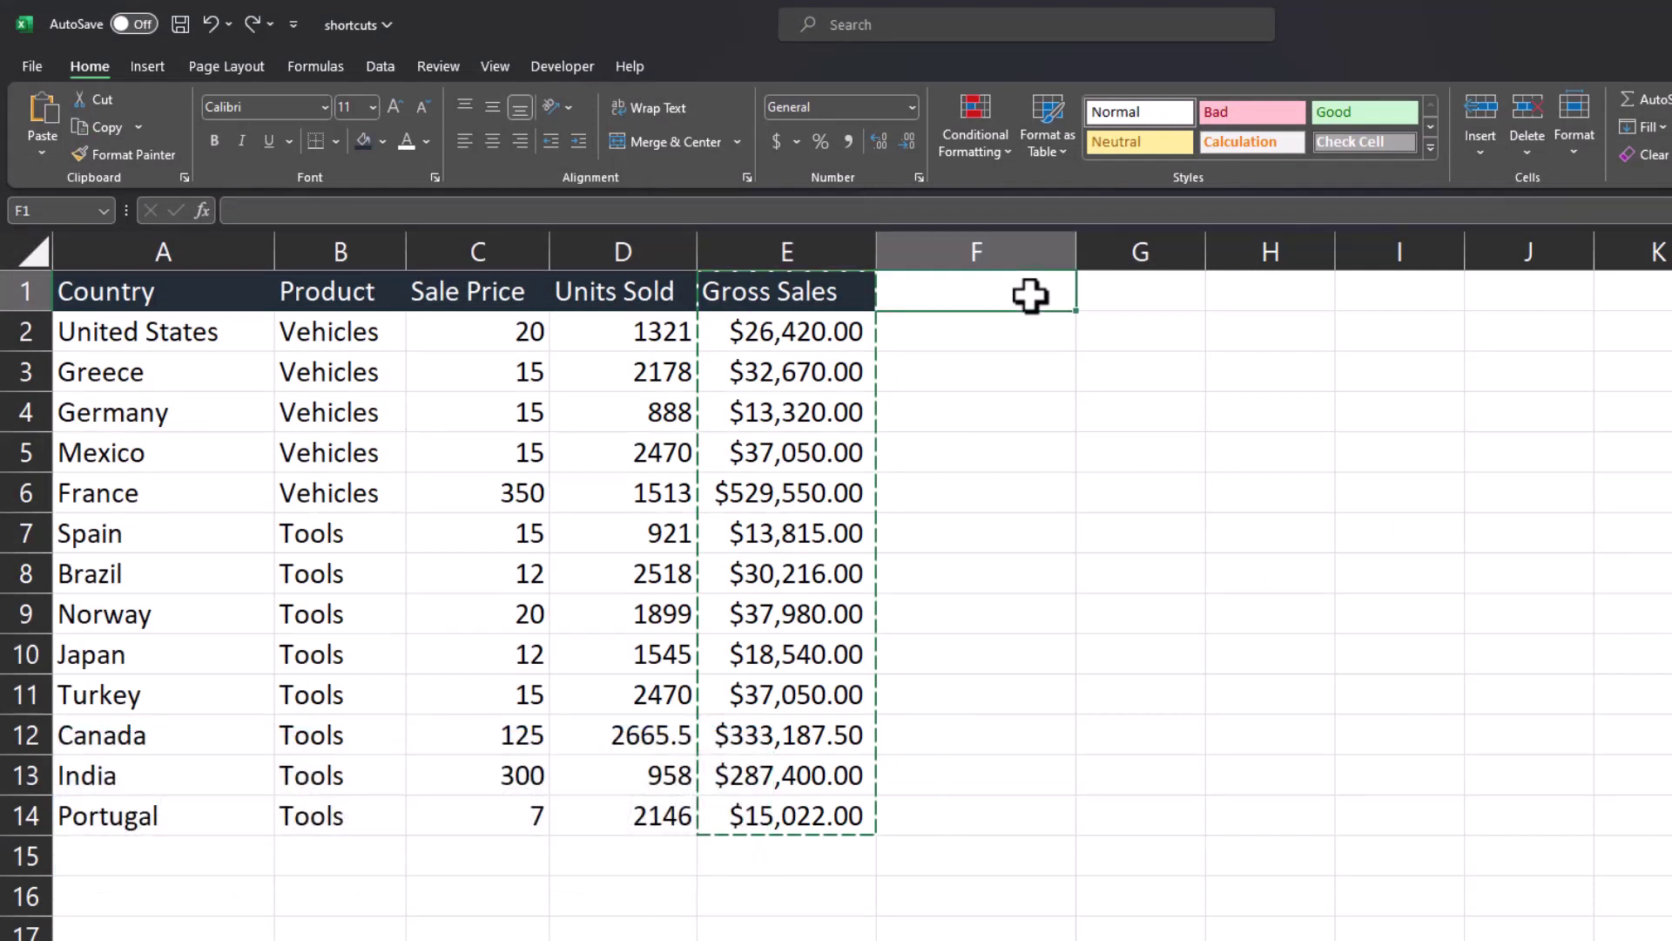
key("ctrl+v")
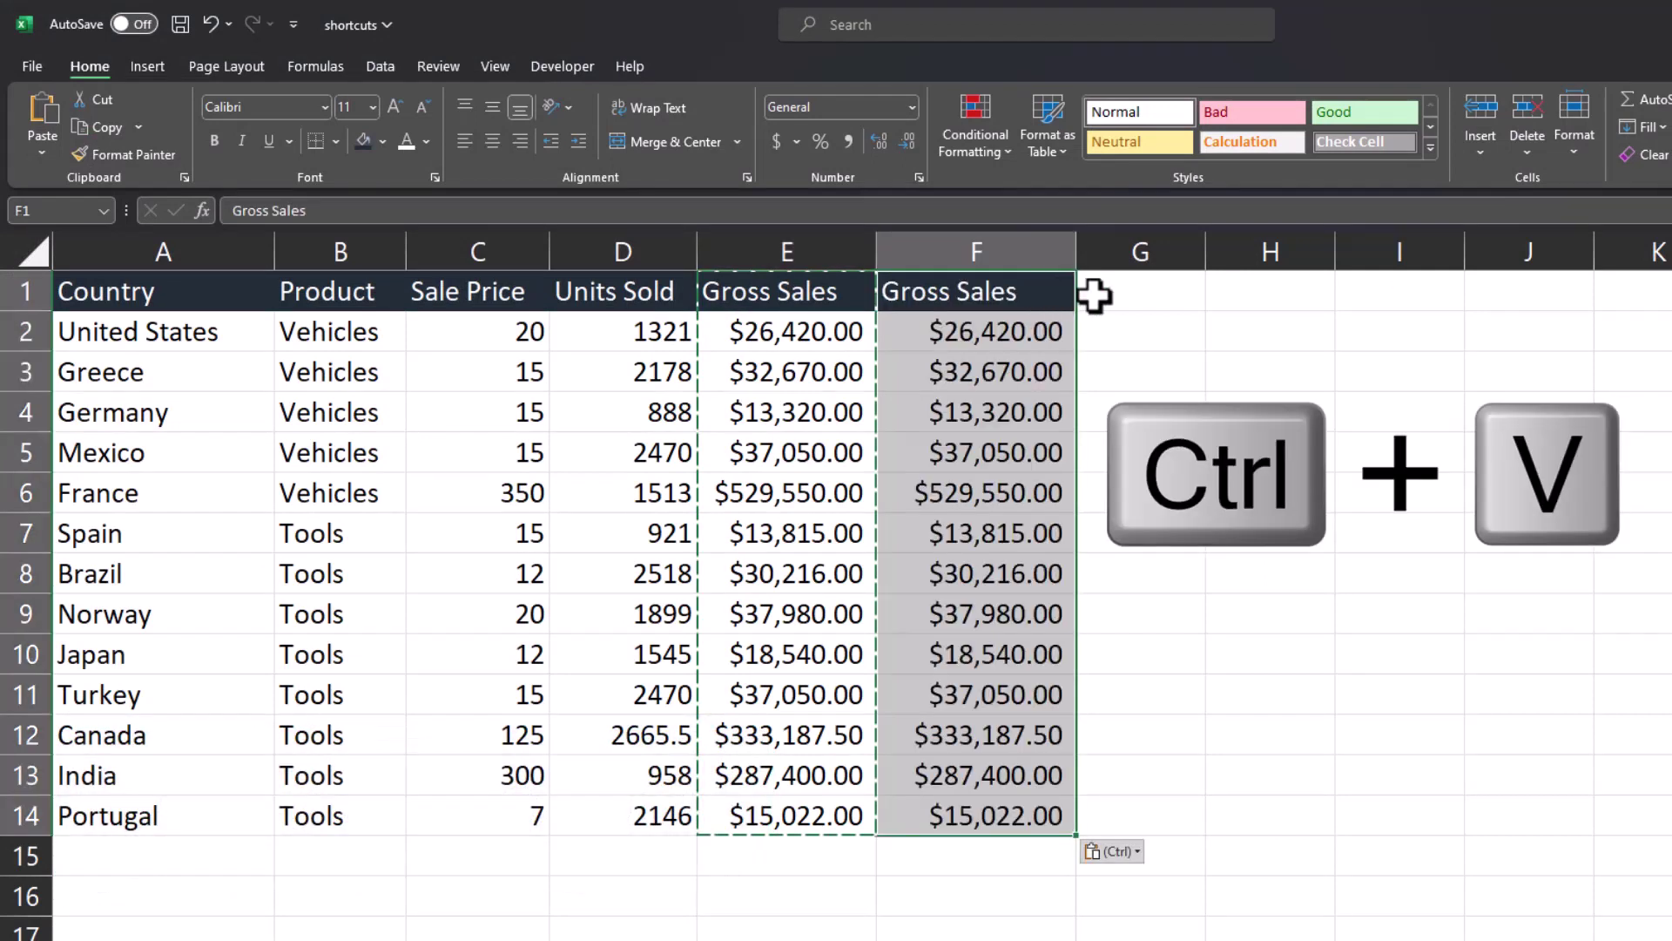
left_click(1131, 291)
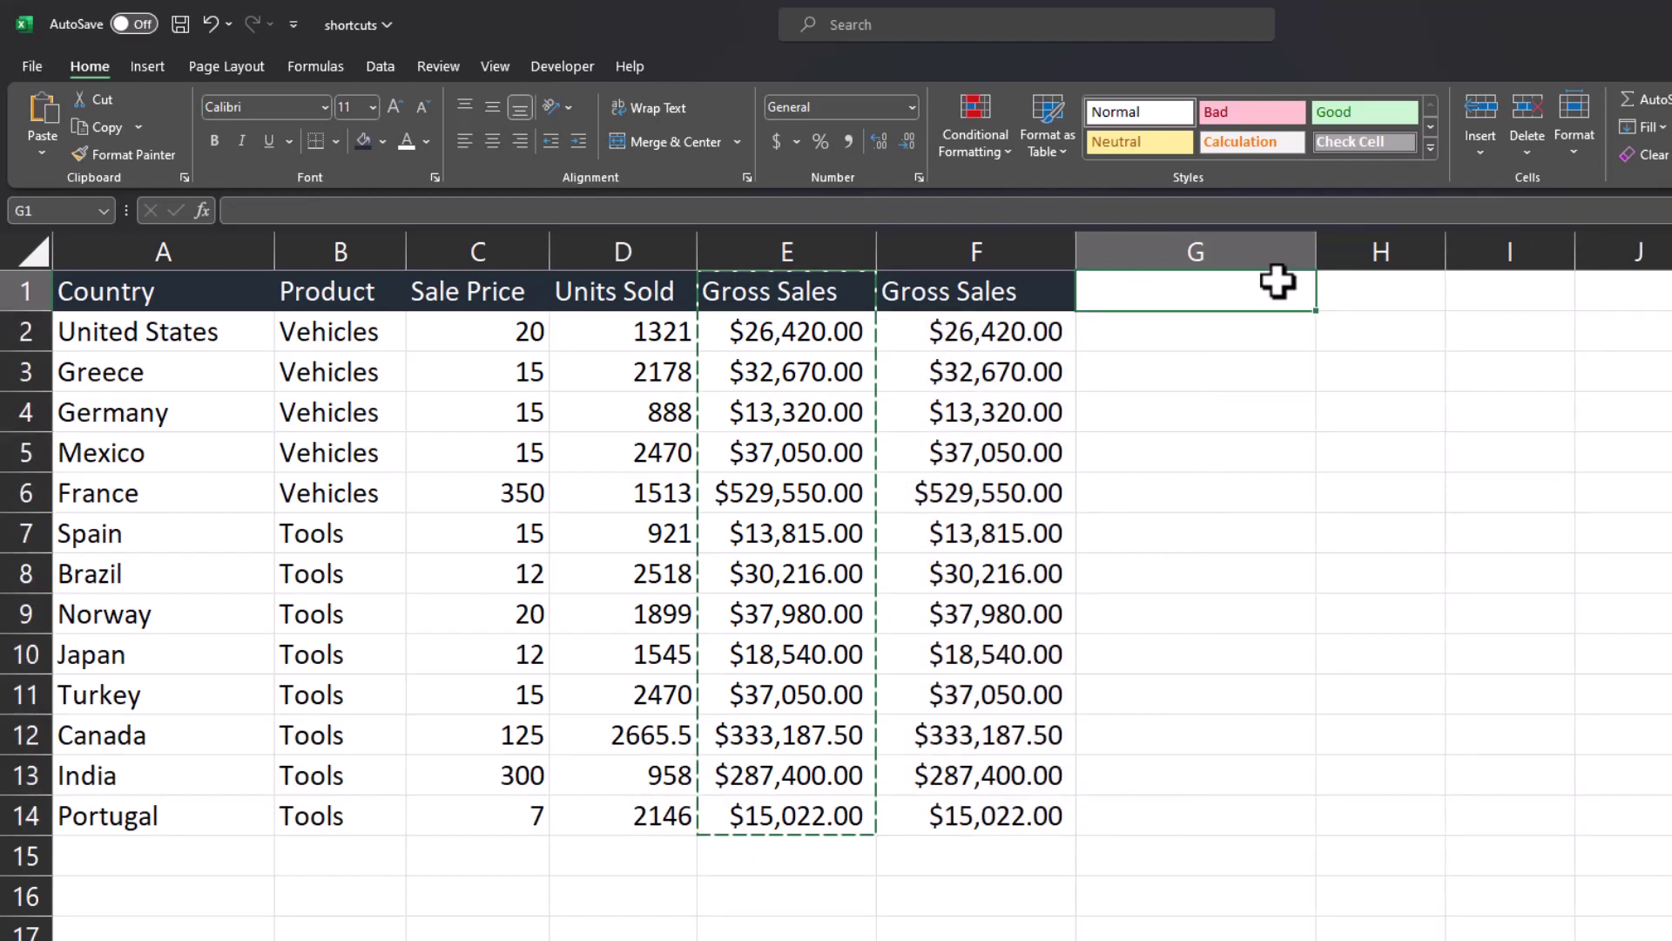
key("ctrl+alt+v")
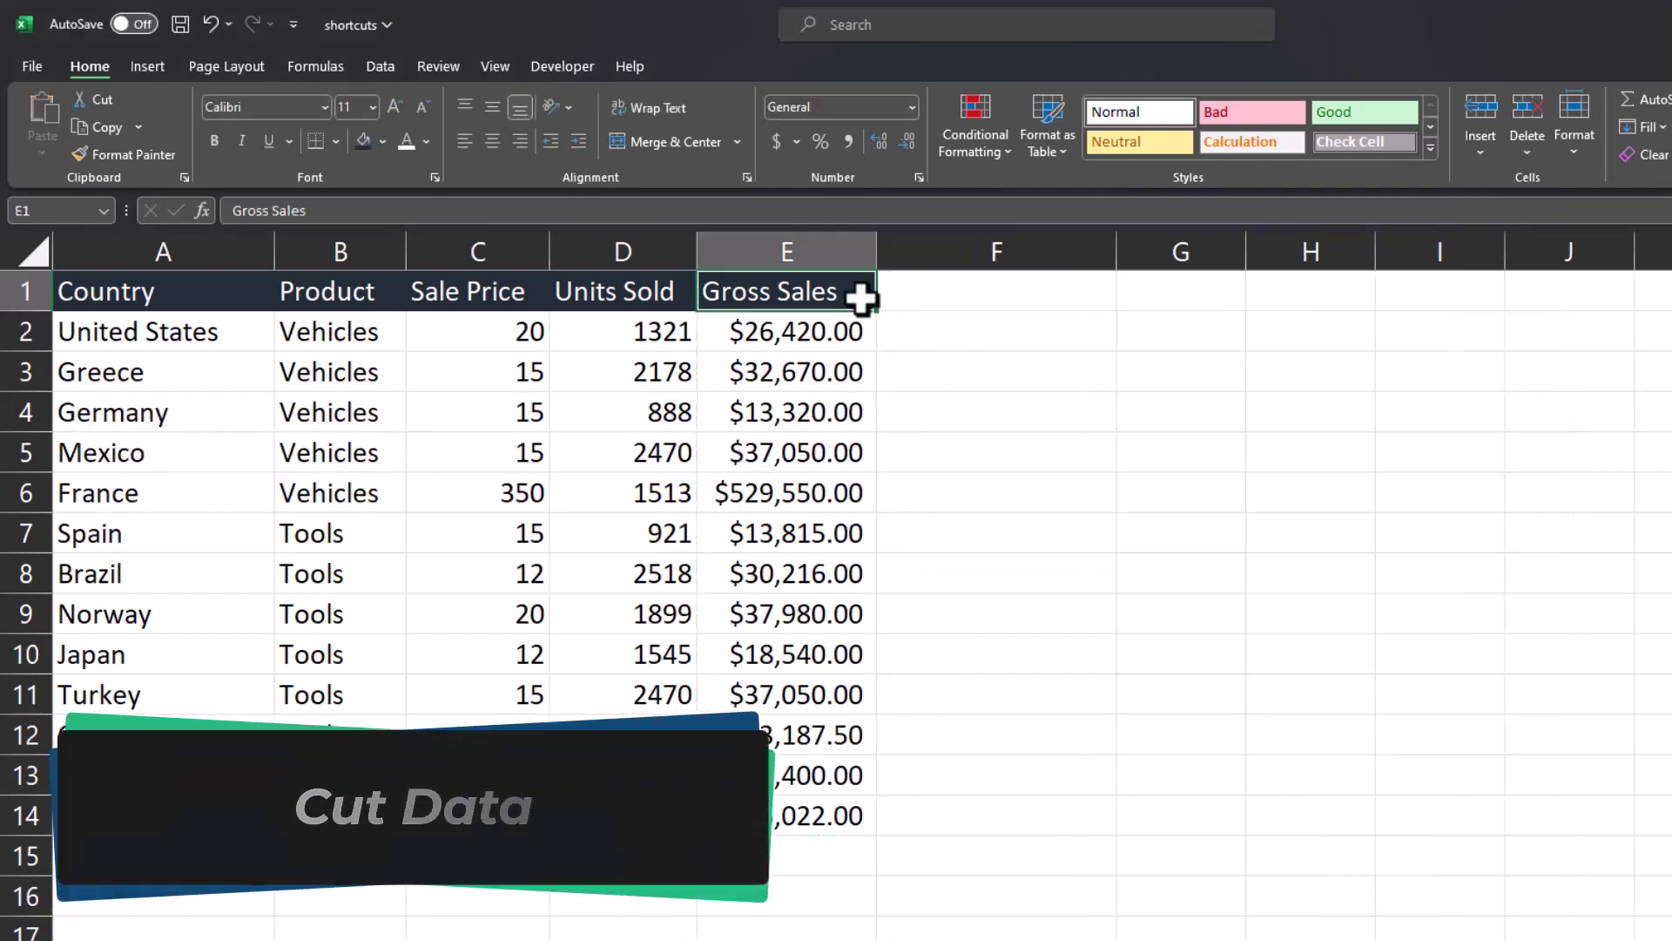
left_click_drag(861, 298, 869, 805)
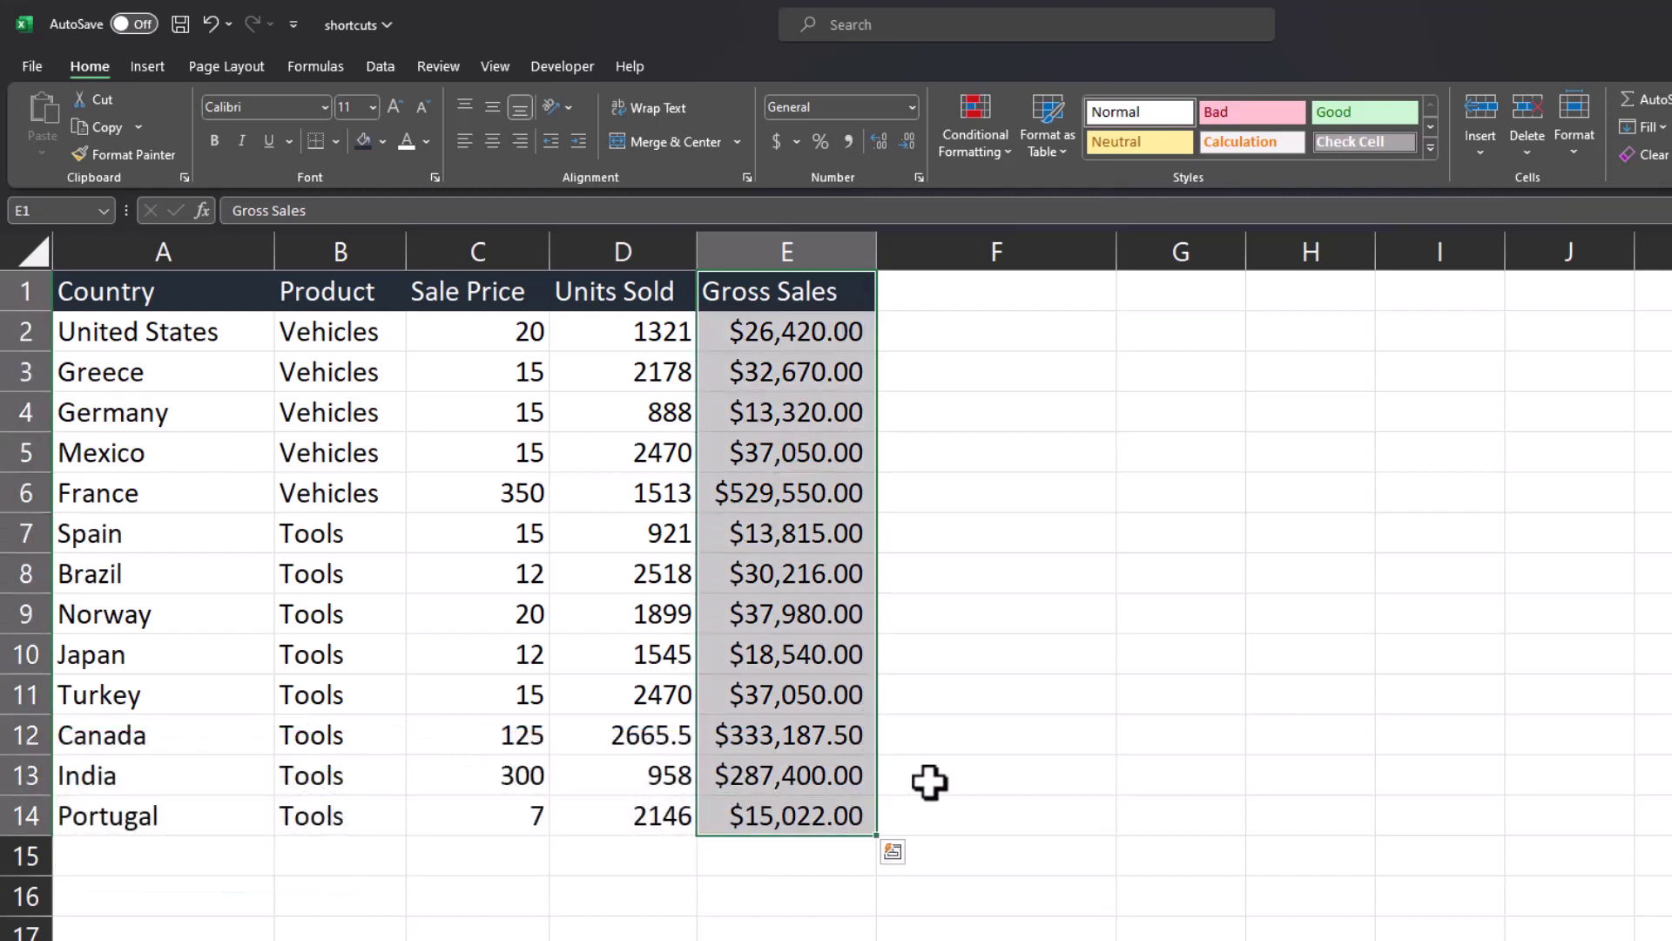
key("ctrl+x")
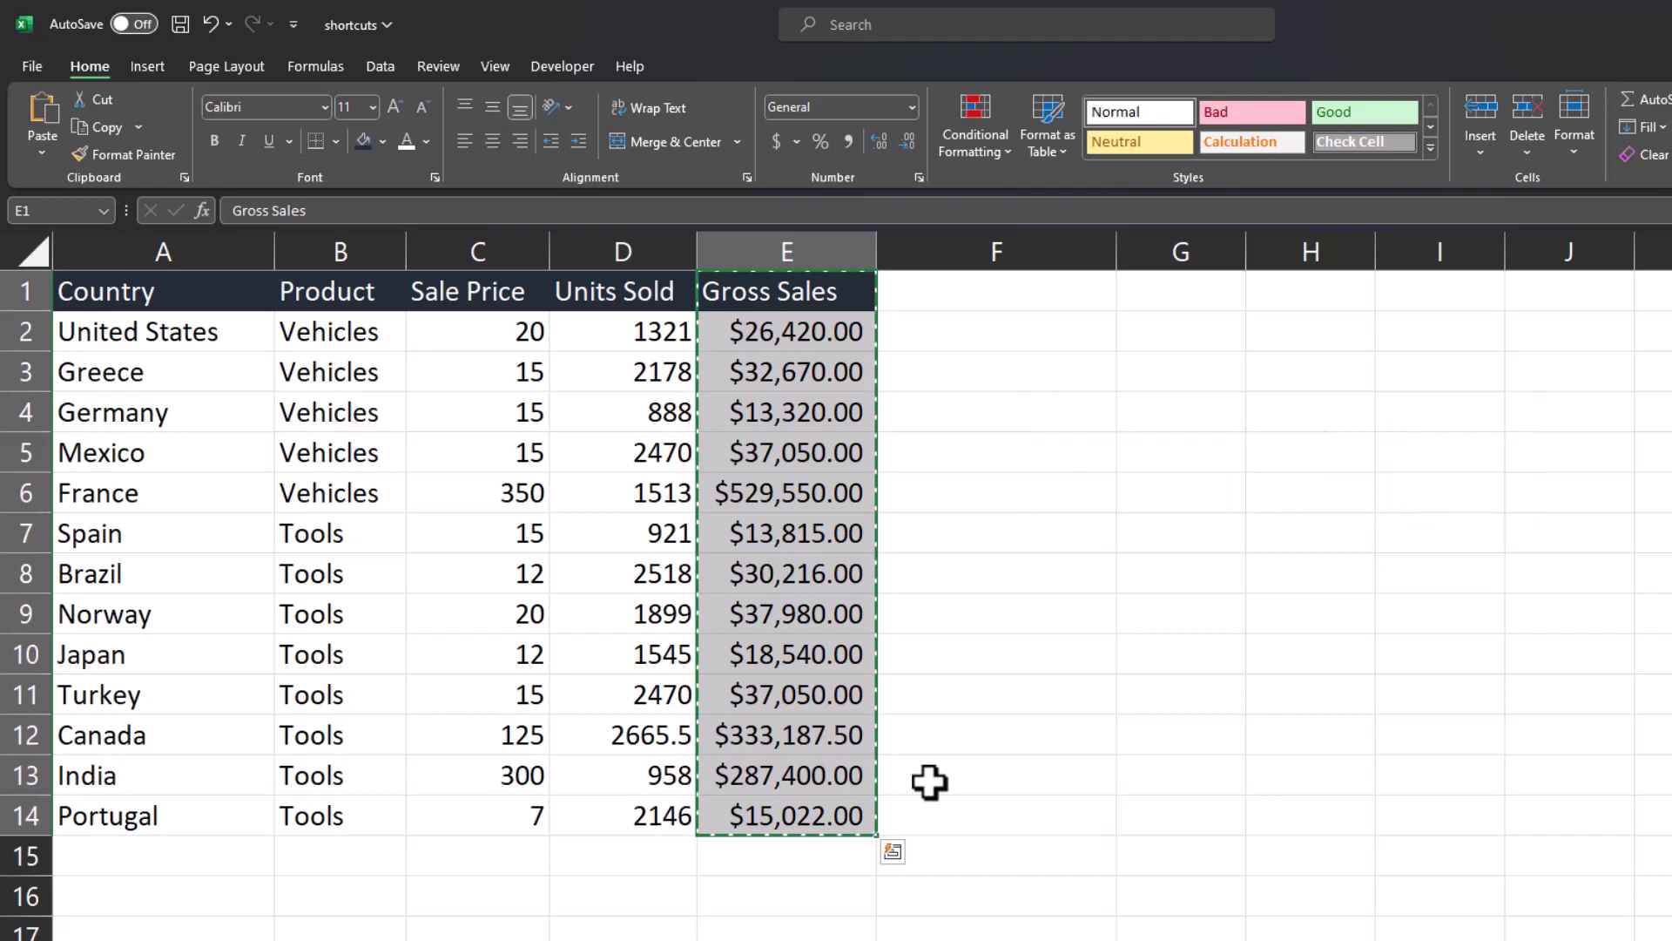
key("Right")
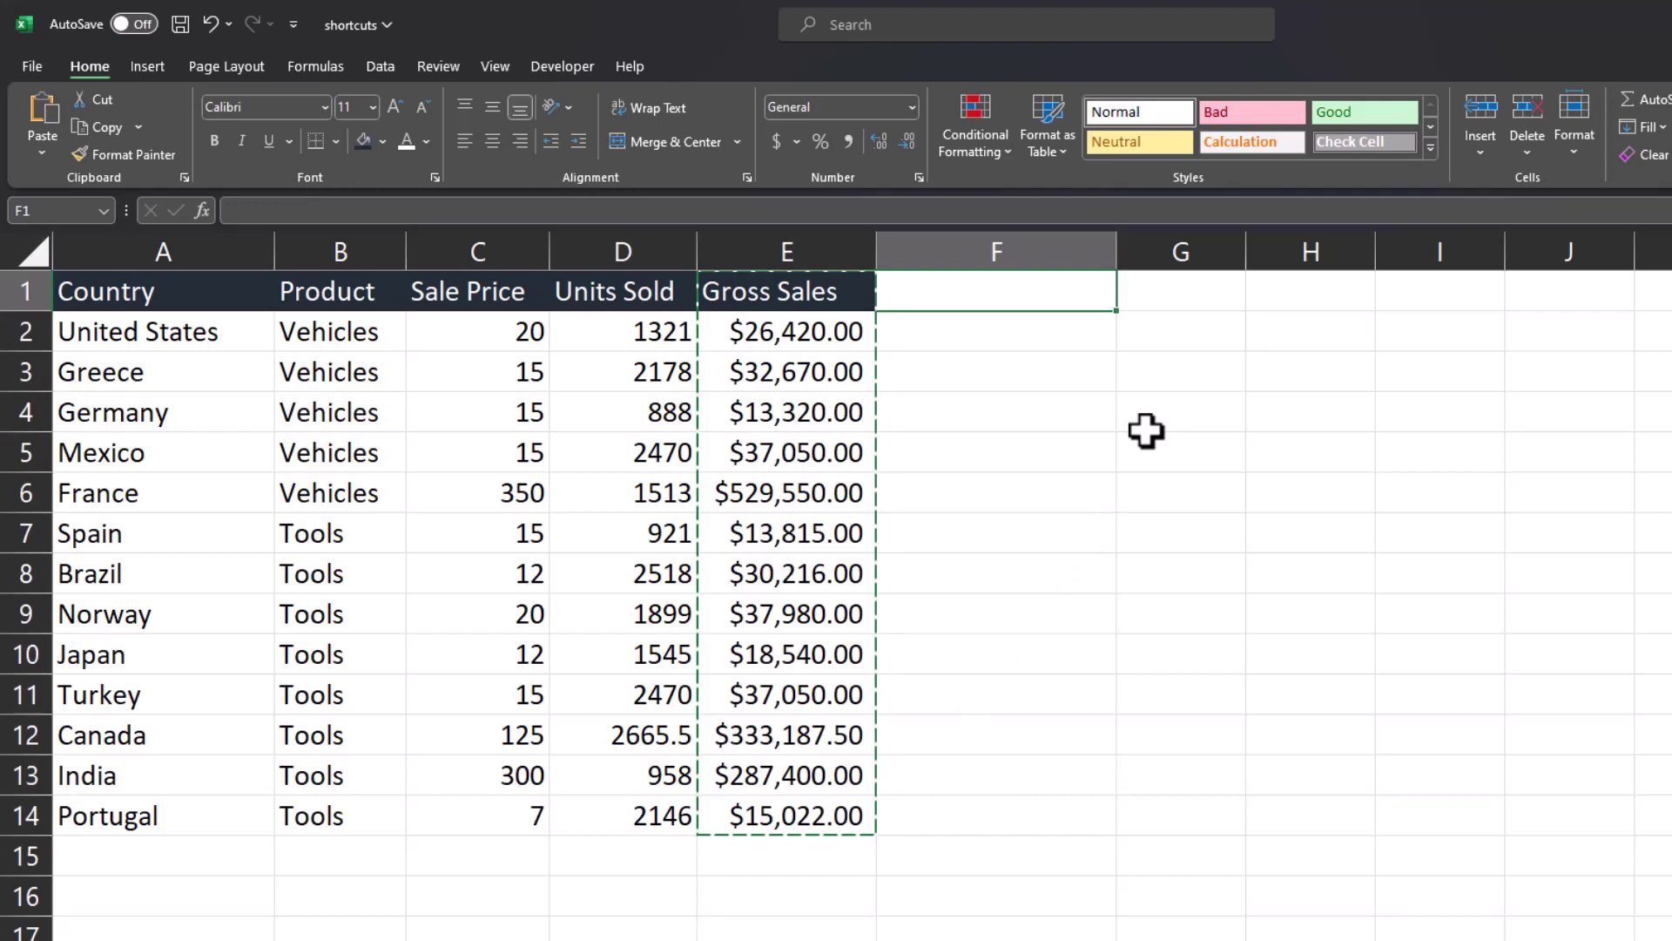
key("ctrl+v")
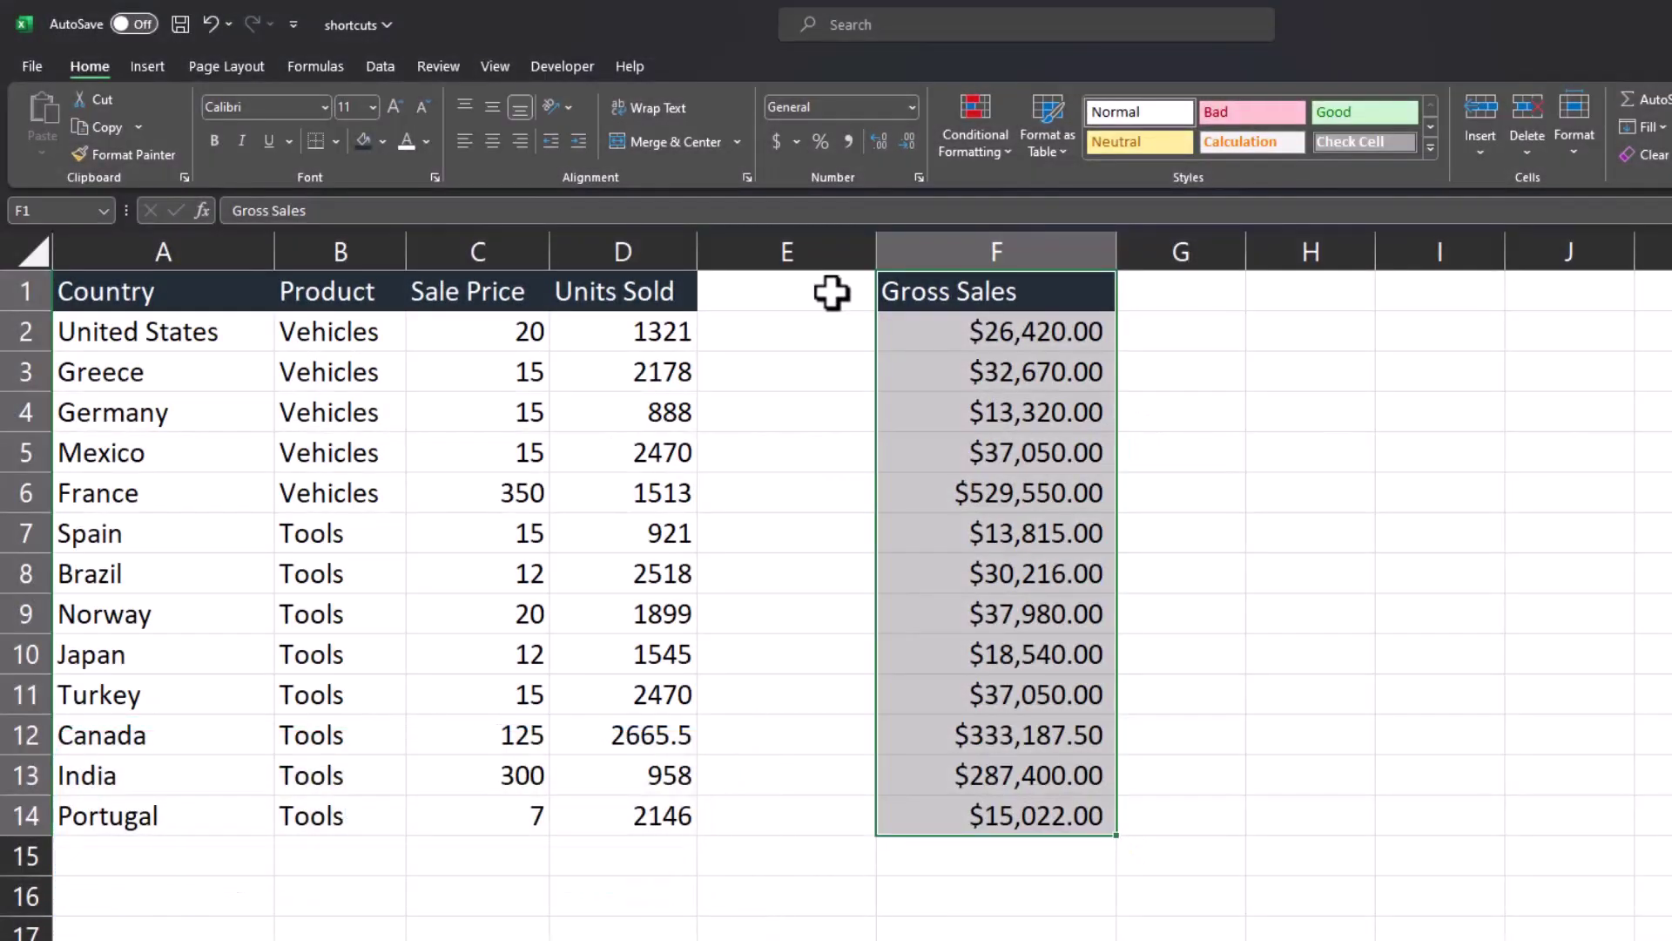
key("ctrl+z")
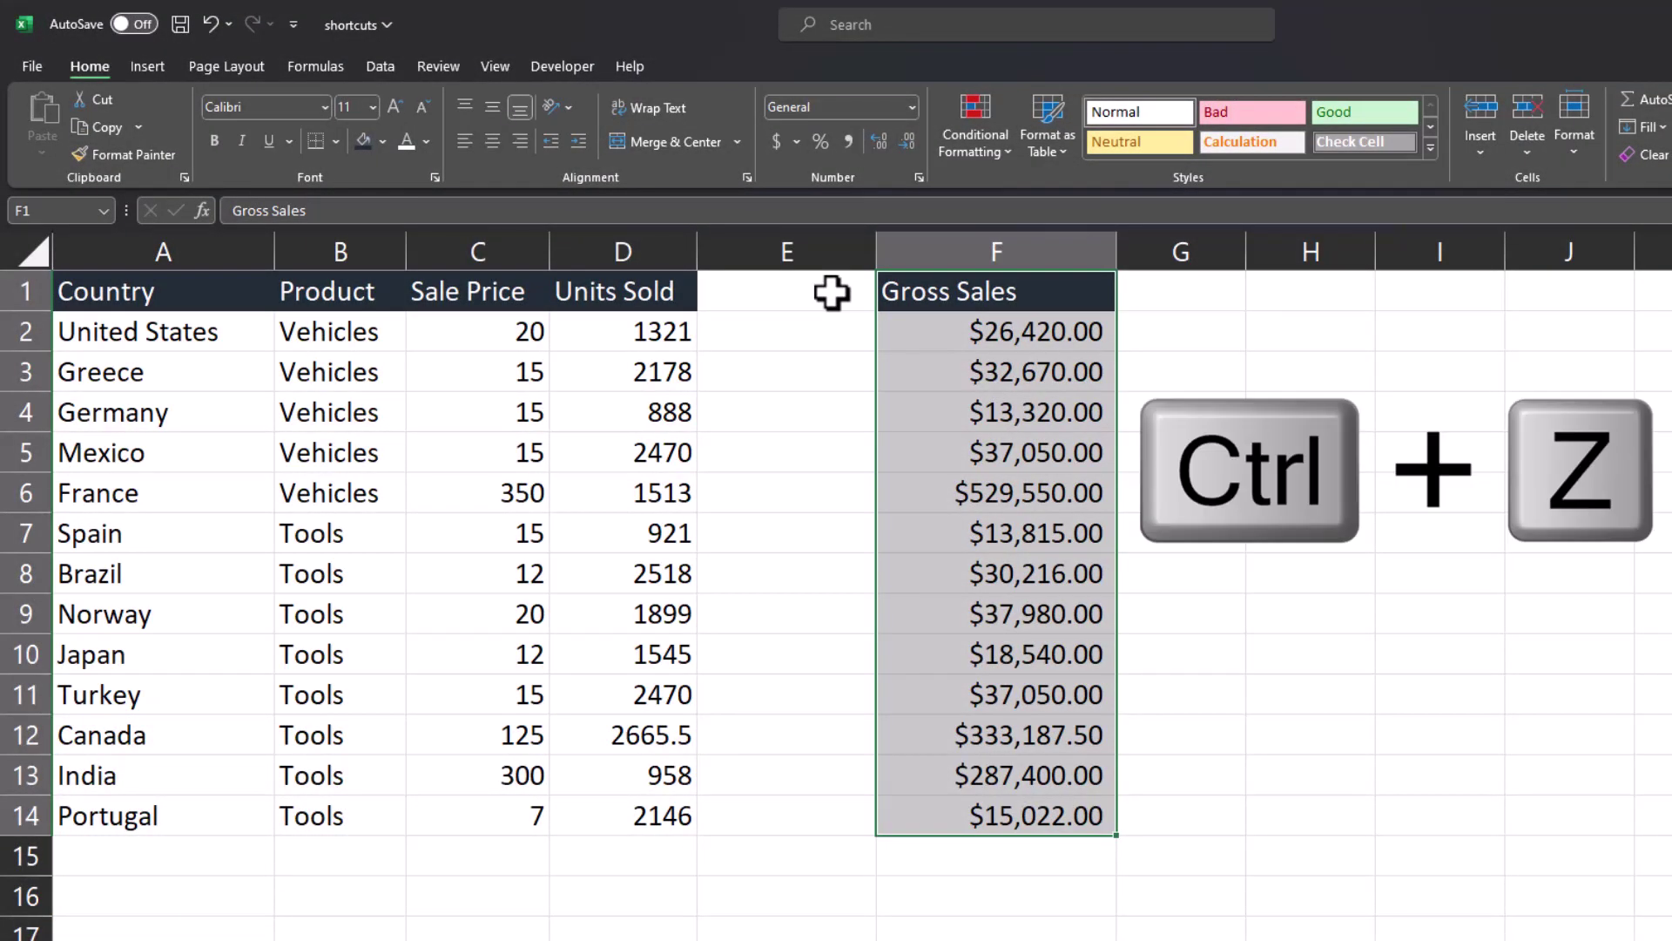
key("ctrl+z")
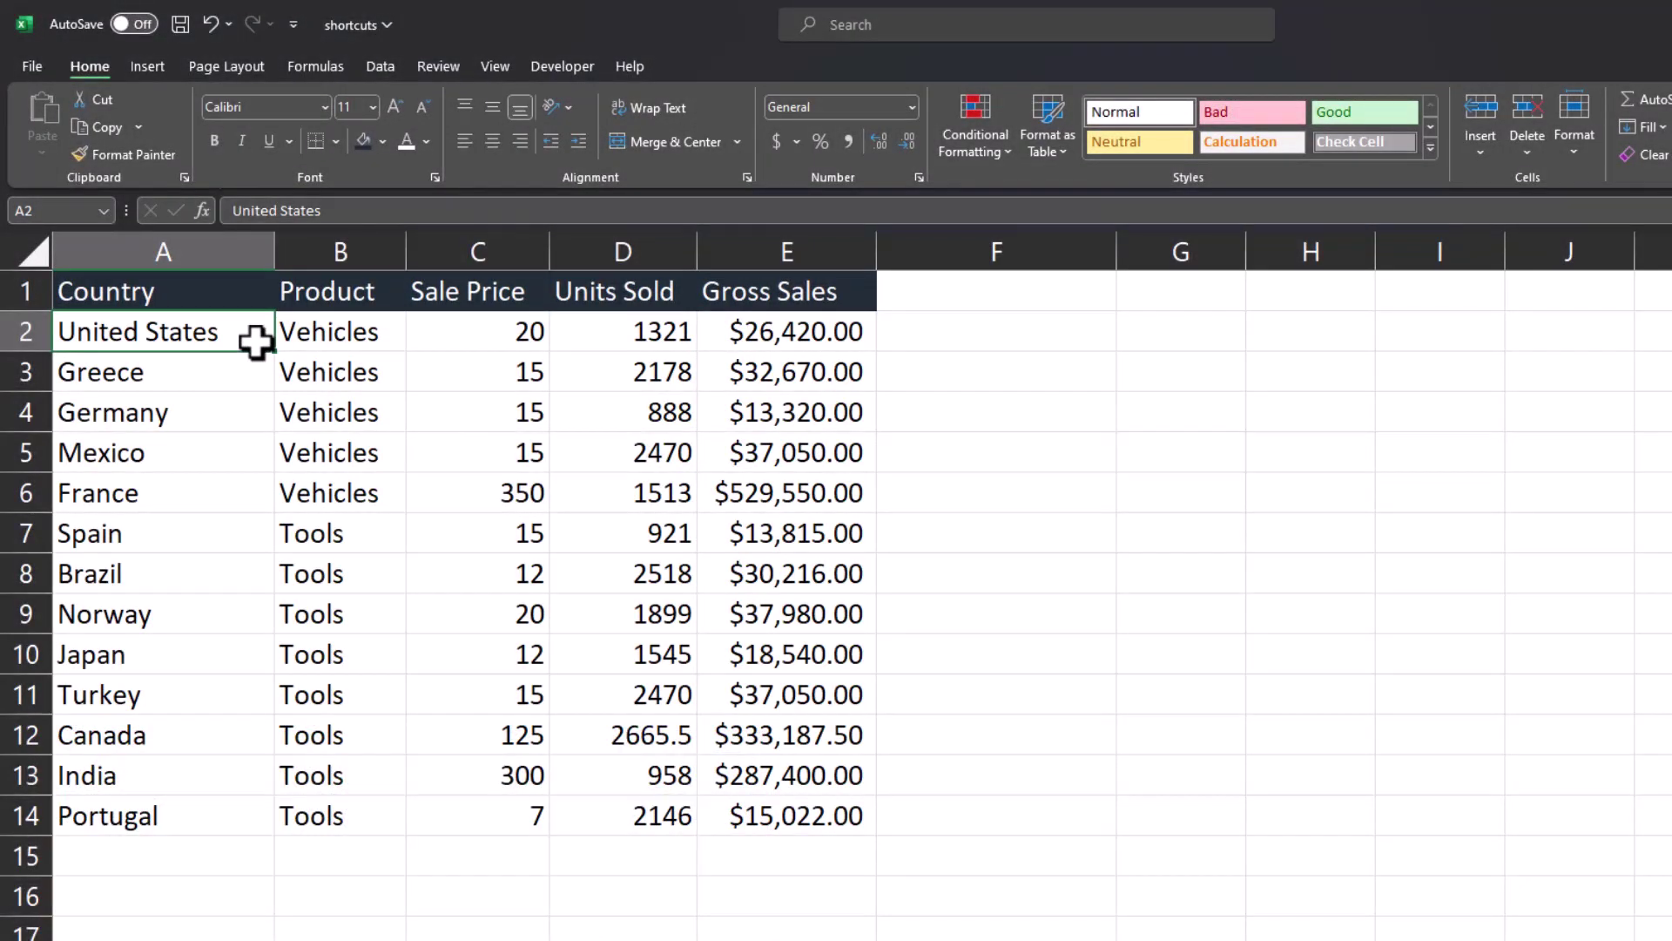
Select the Country column, then from A2 practise column and row selections, ending on the United States row
key("ctrl+space")
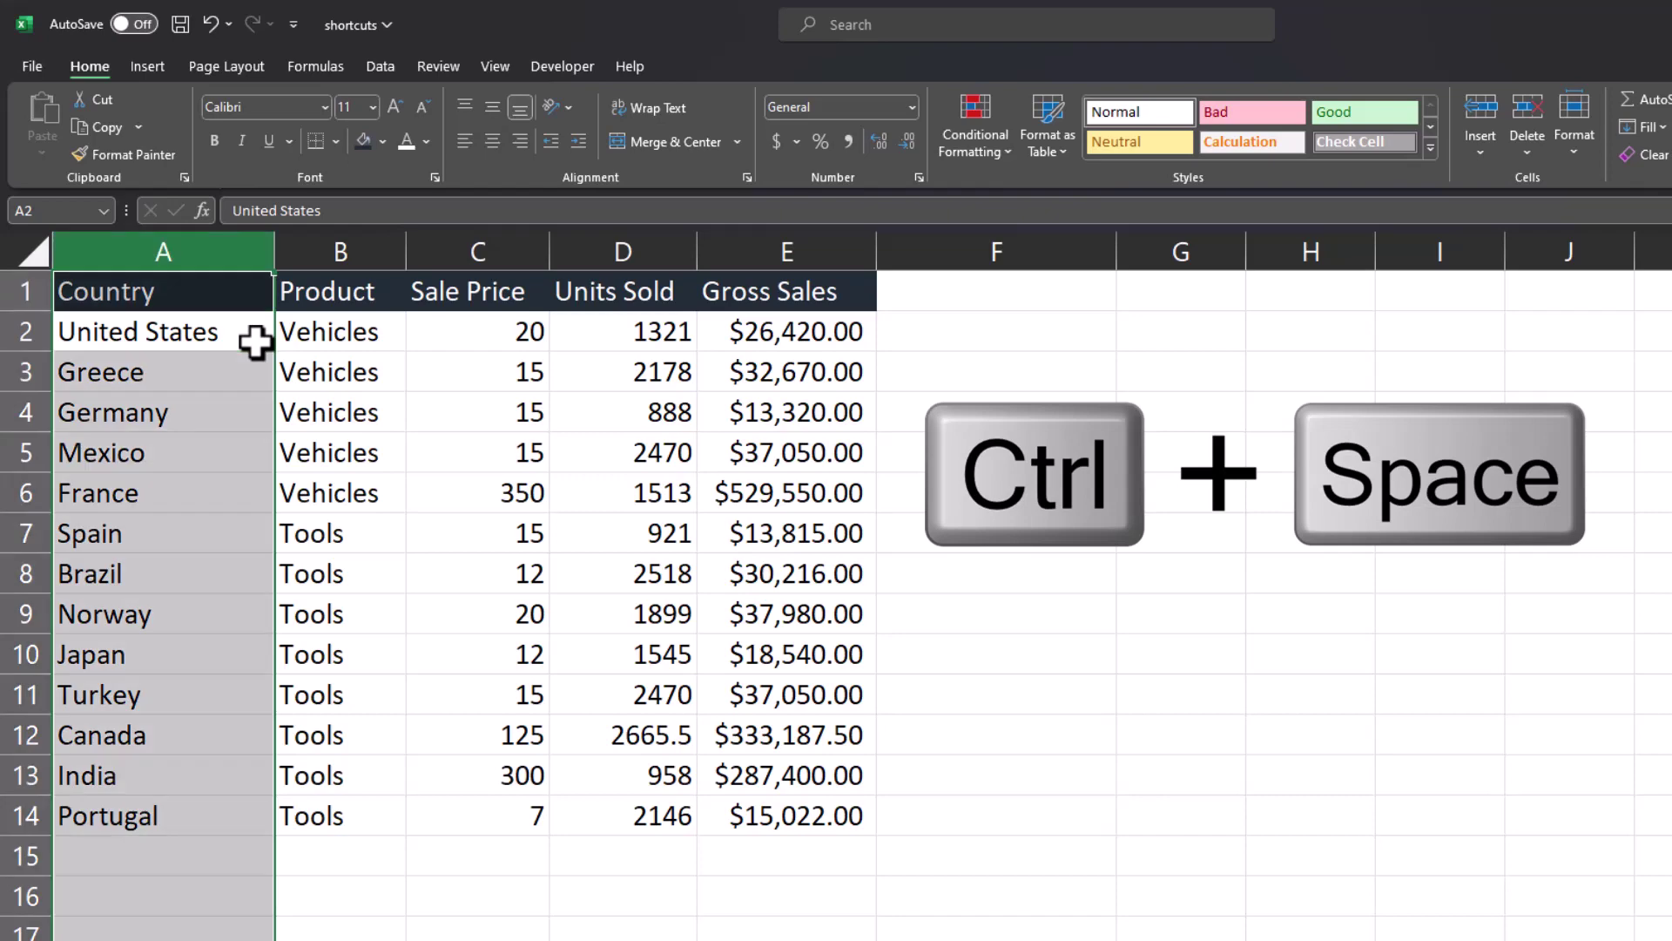
left_click(256, 342)
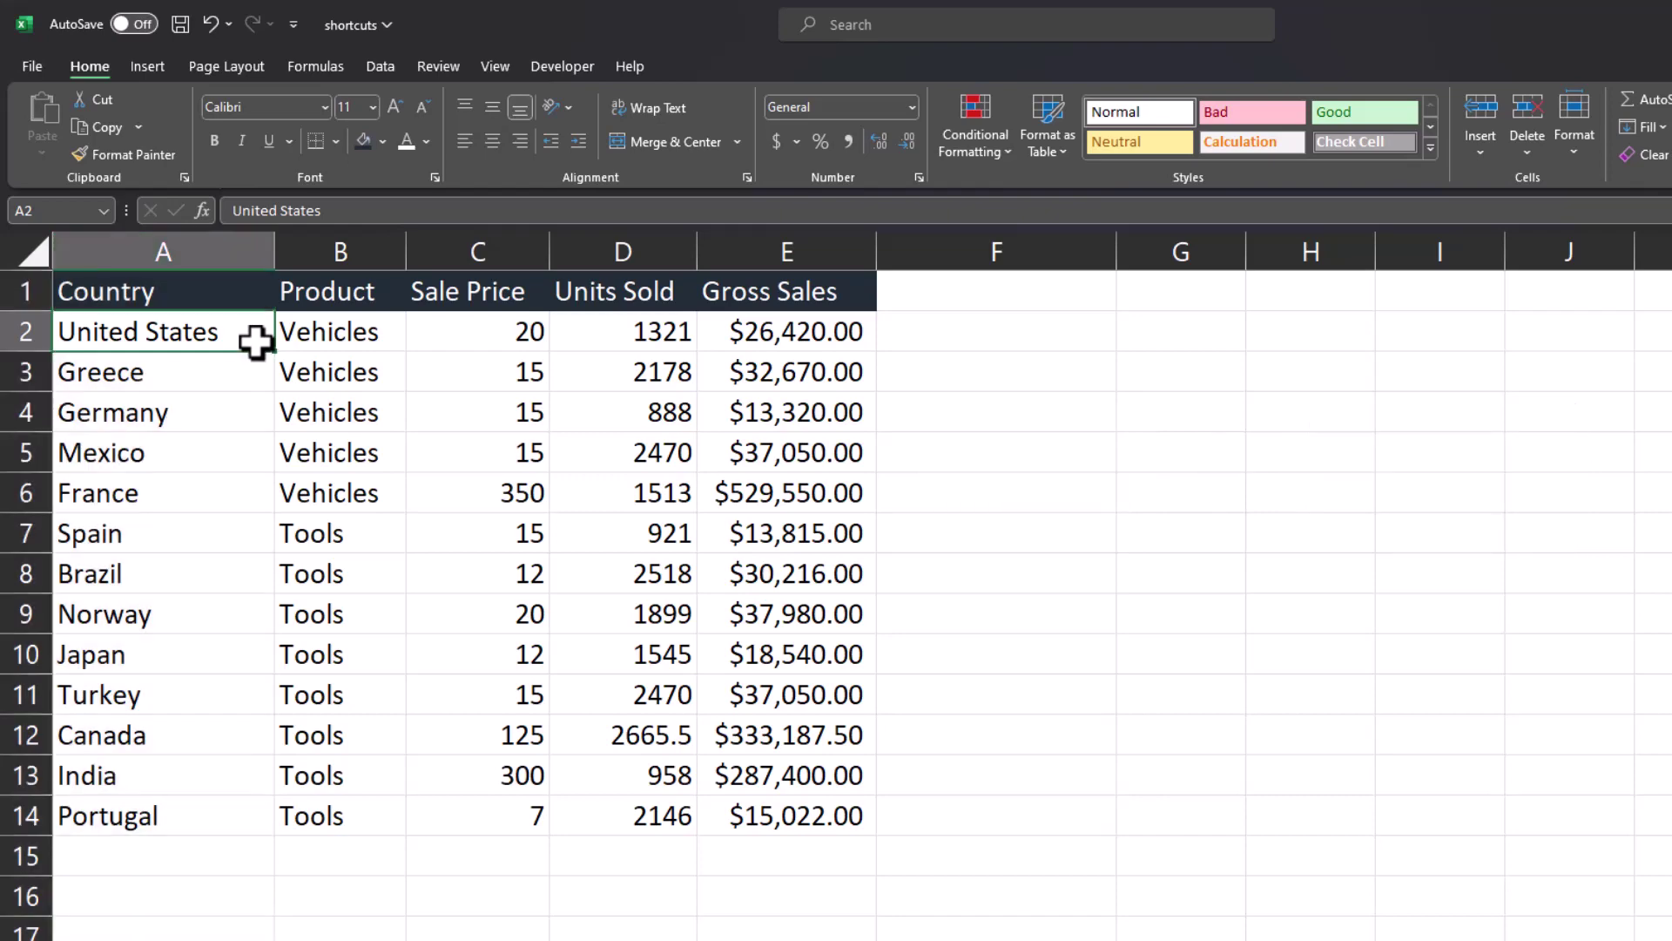
key("shift+space")
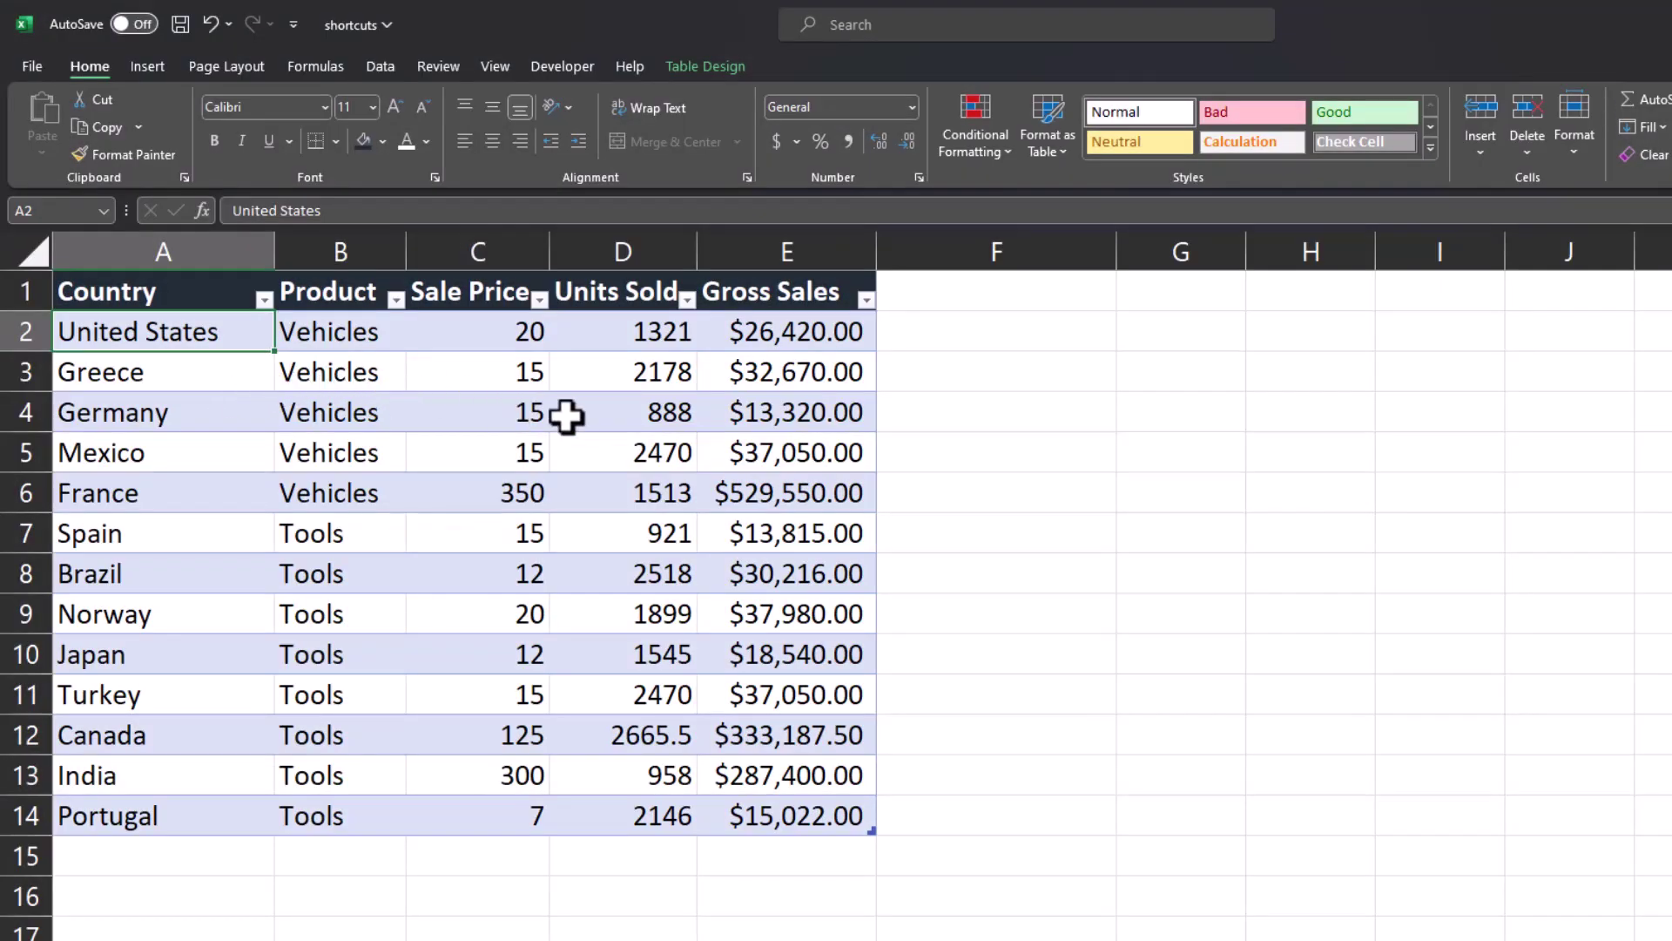
key("ctrl+space")
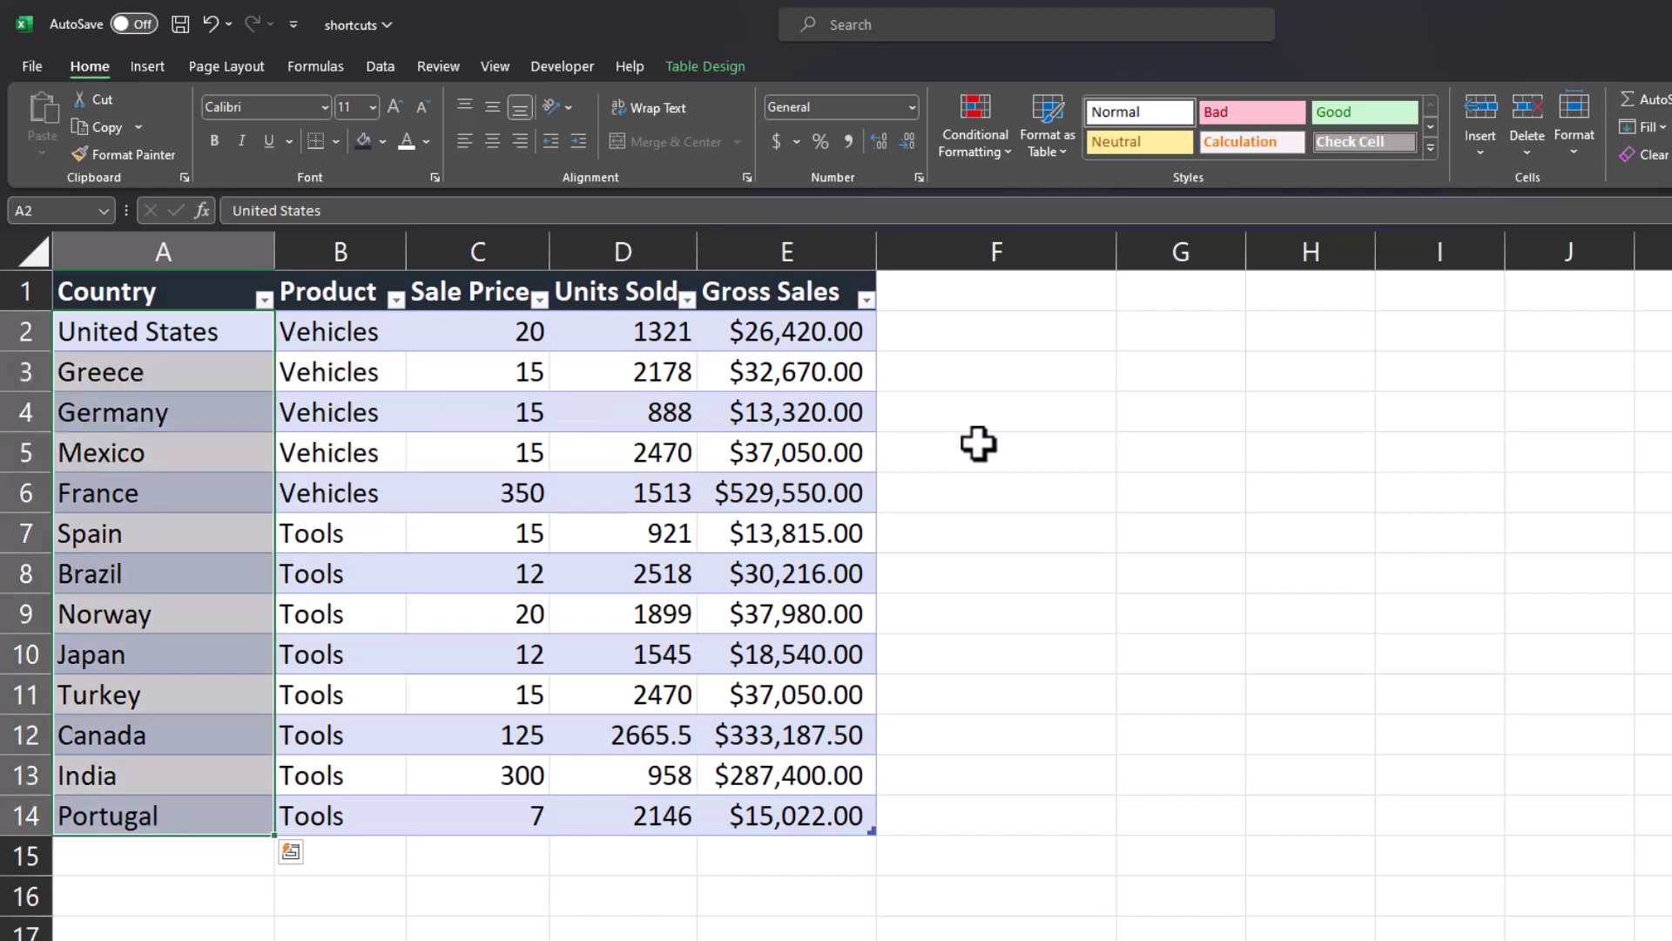
left_click(244, 337)
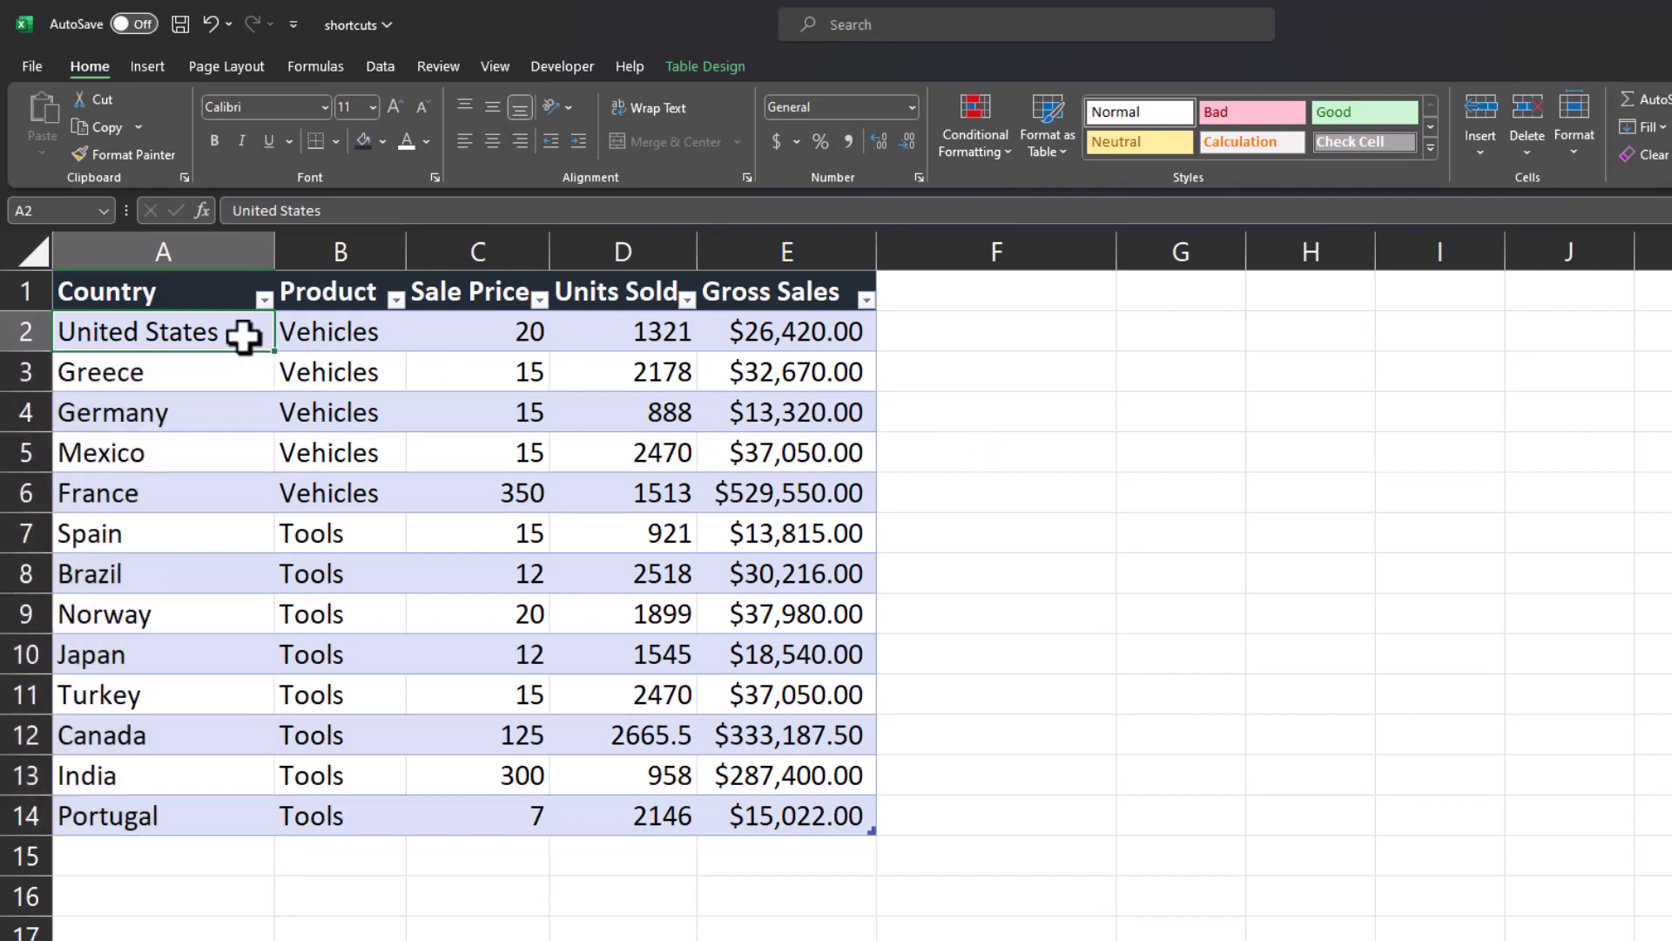
key("shift+space")
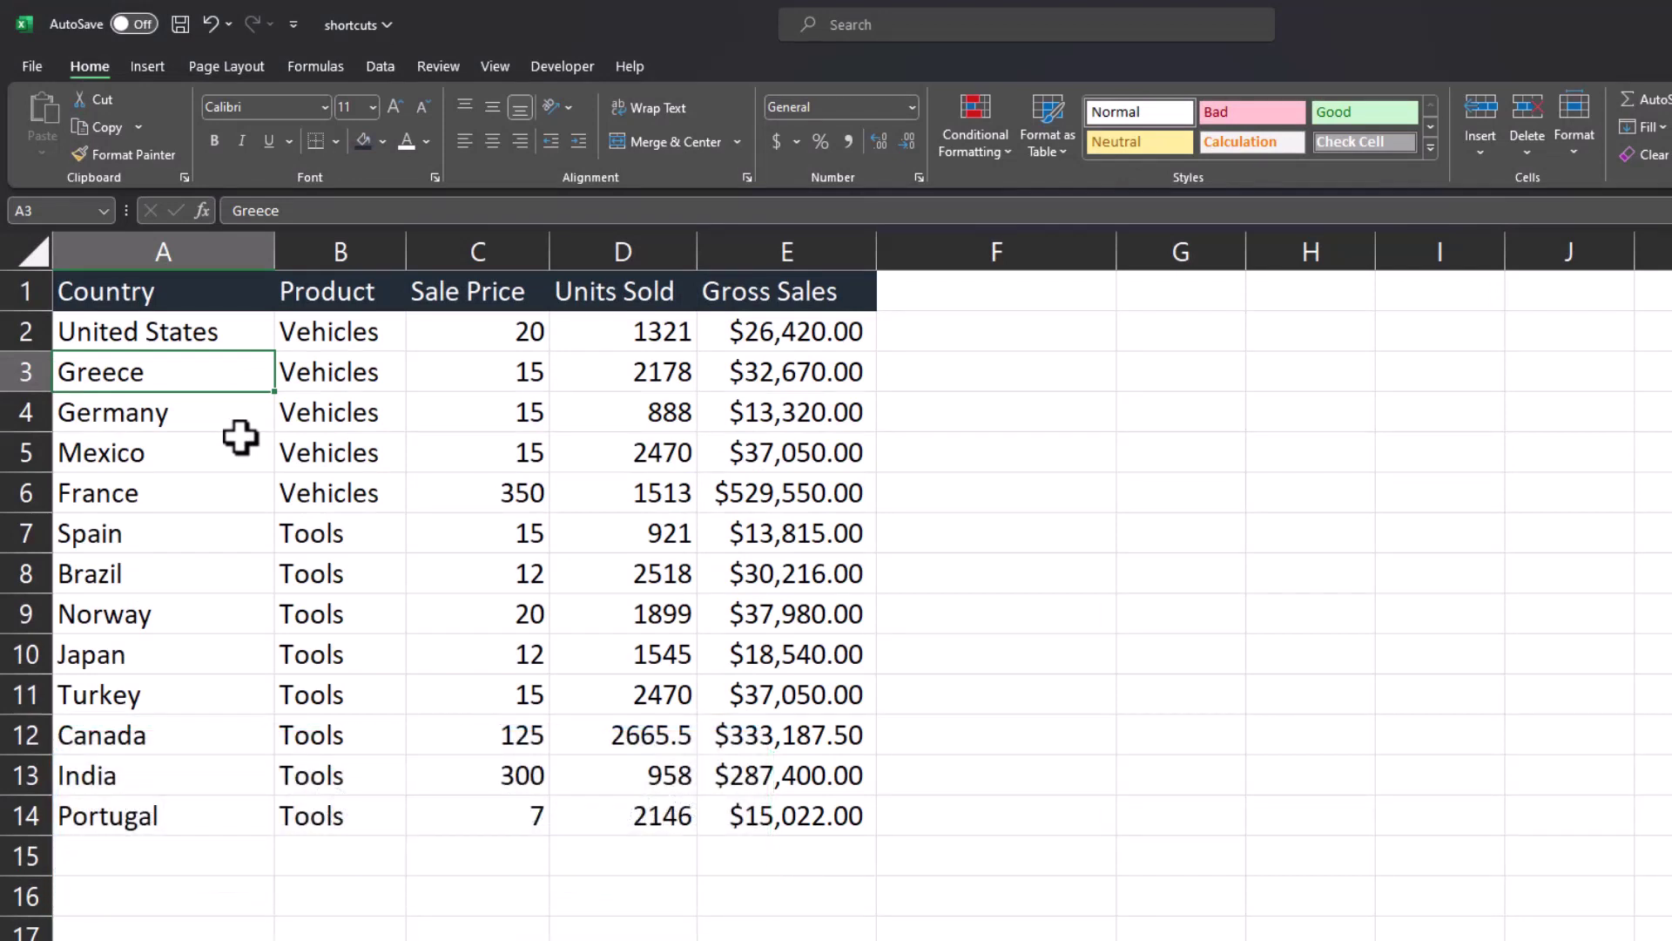
Delete the Greece row and the Country column
key("shift+space")
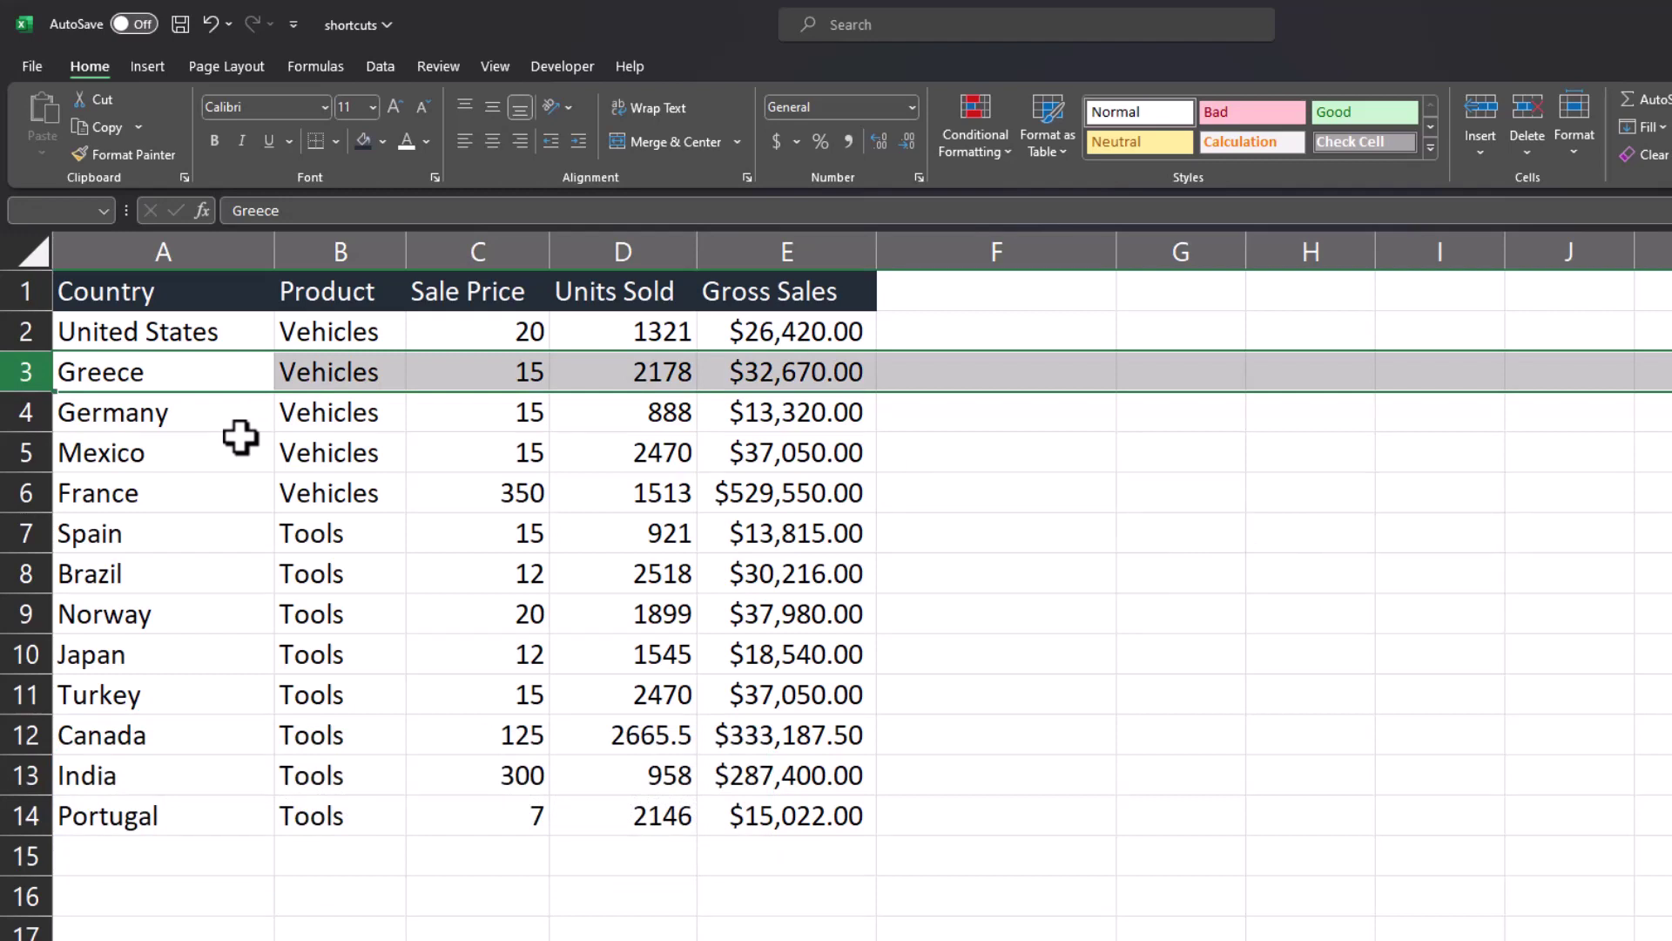
key("ctrl+minus")
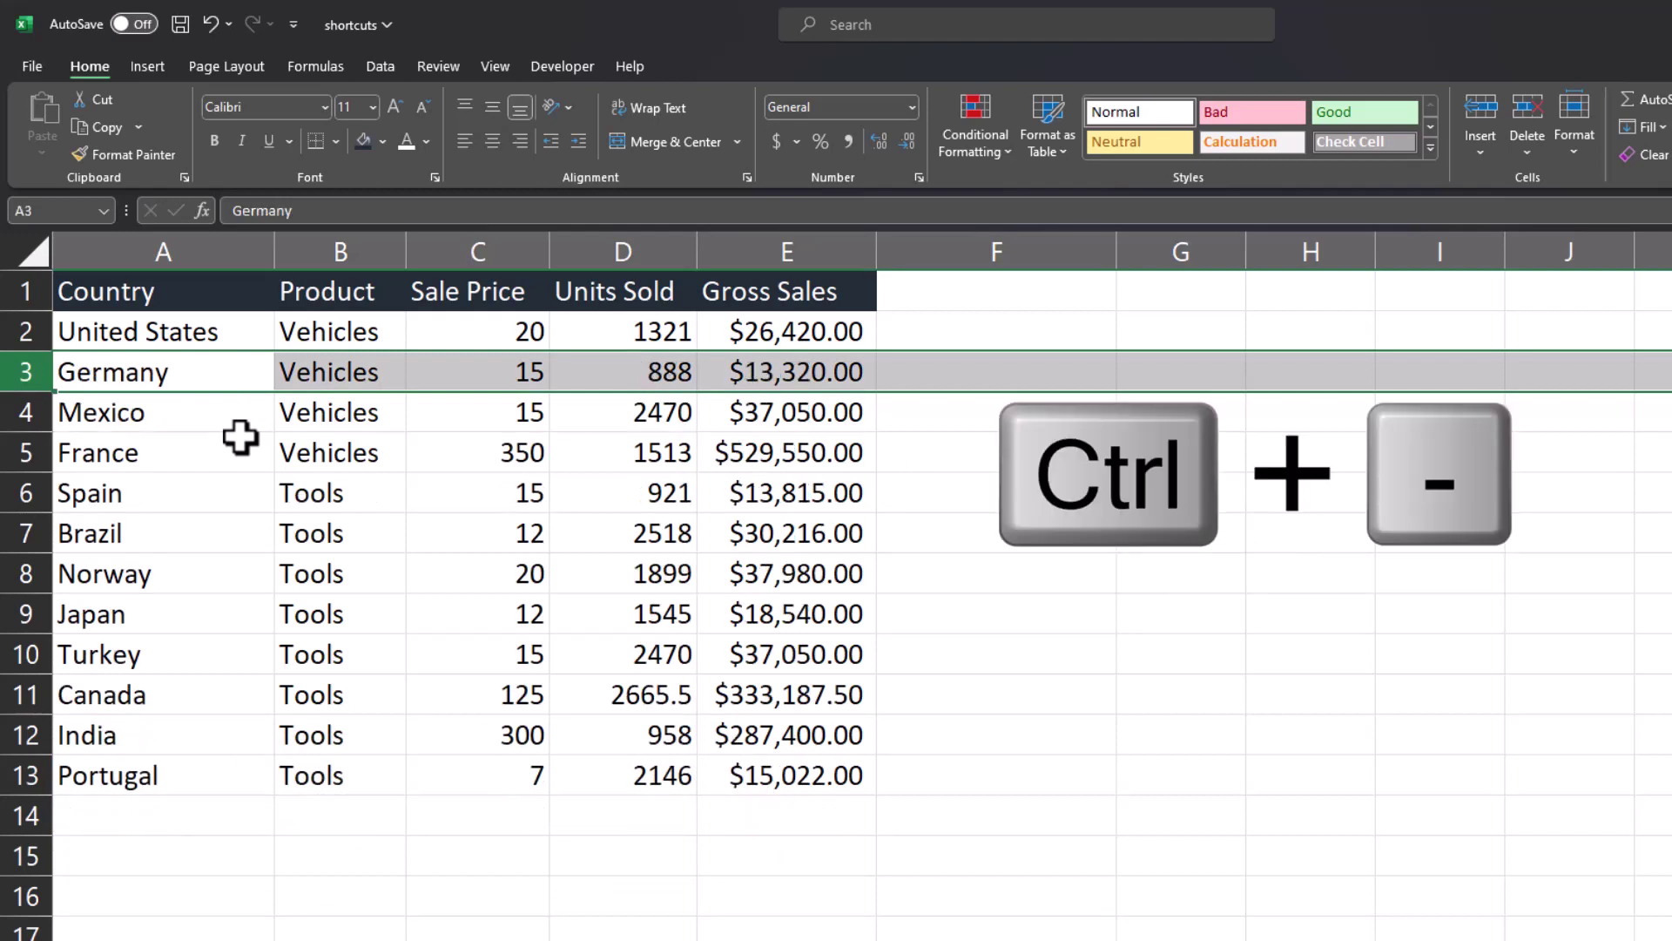
left_click(242, 413)
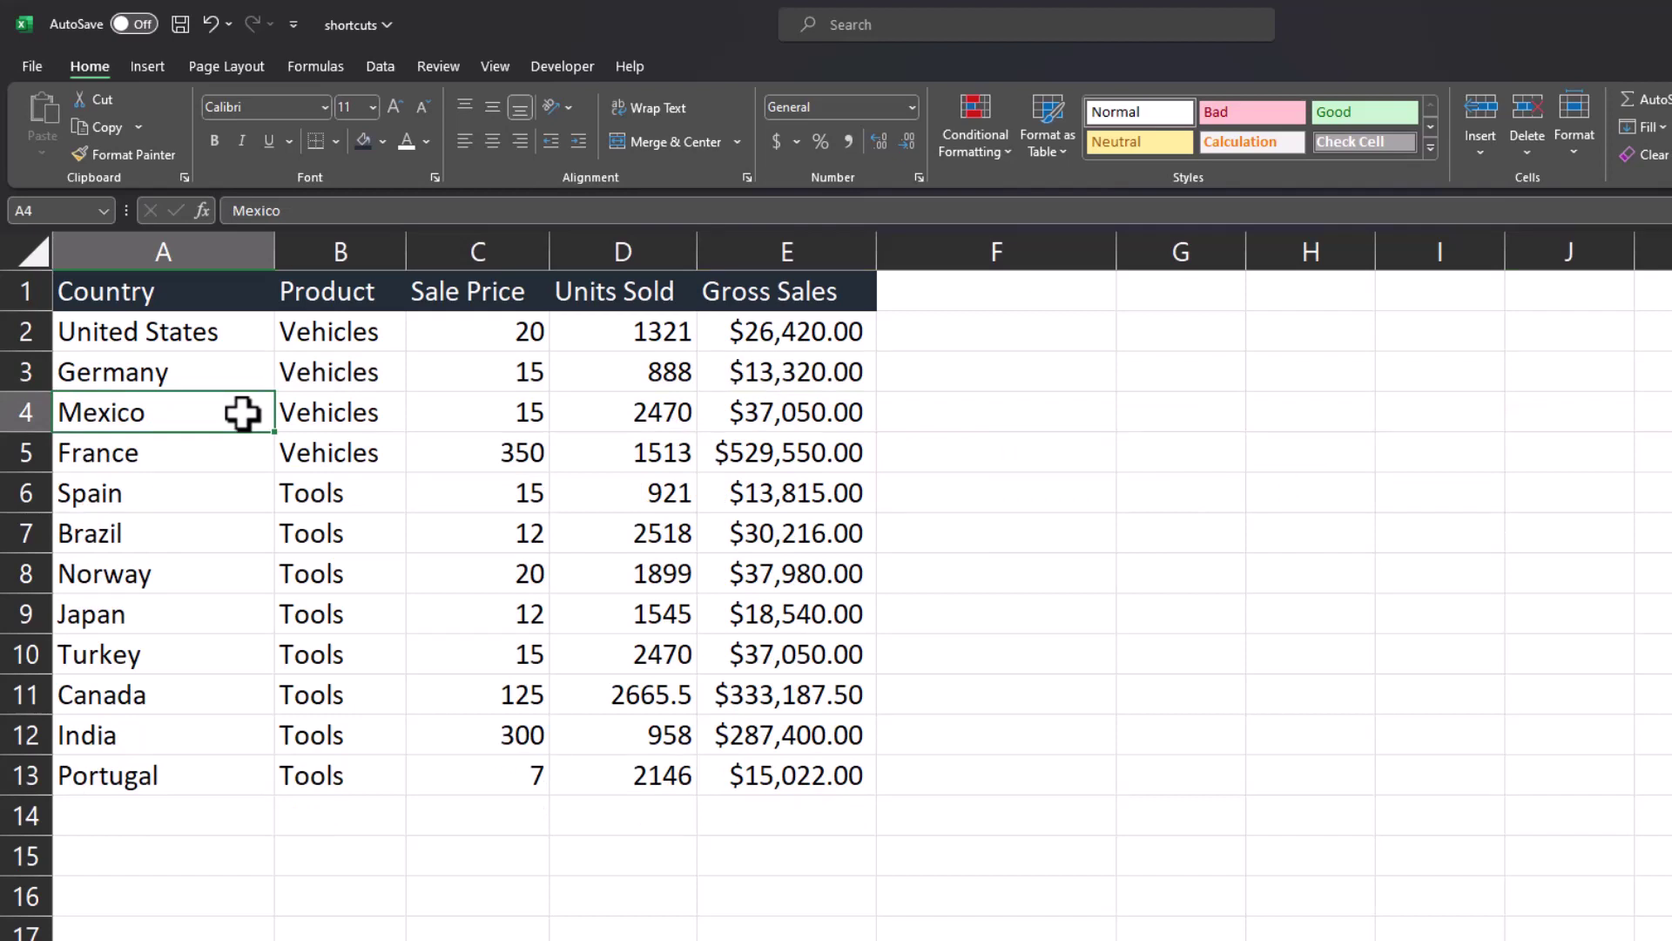
key("ctrl+space")
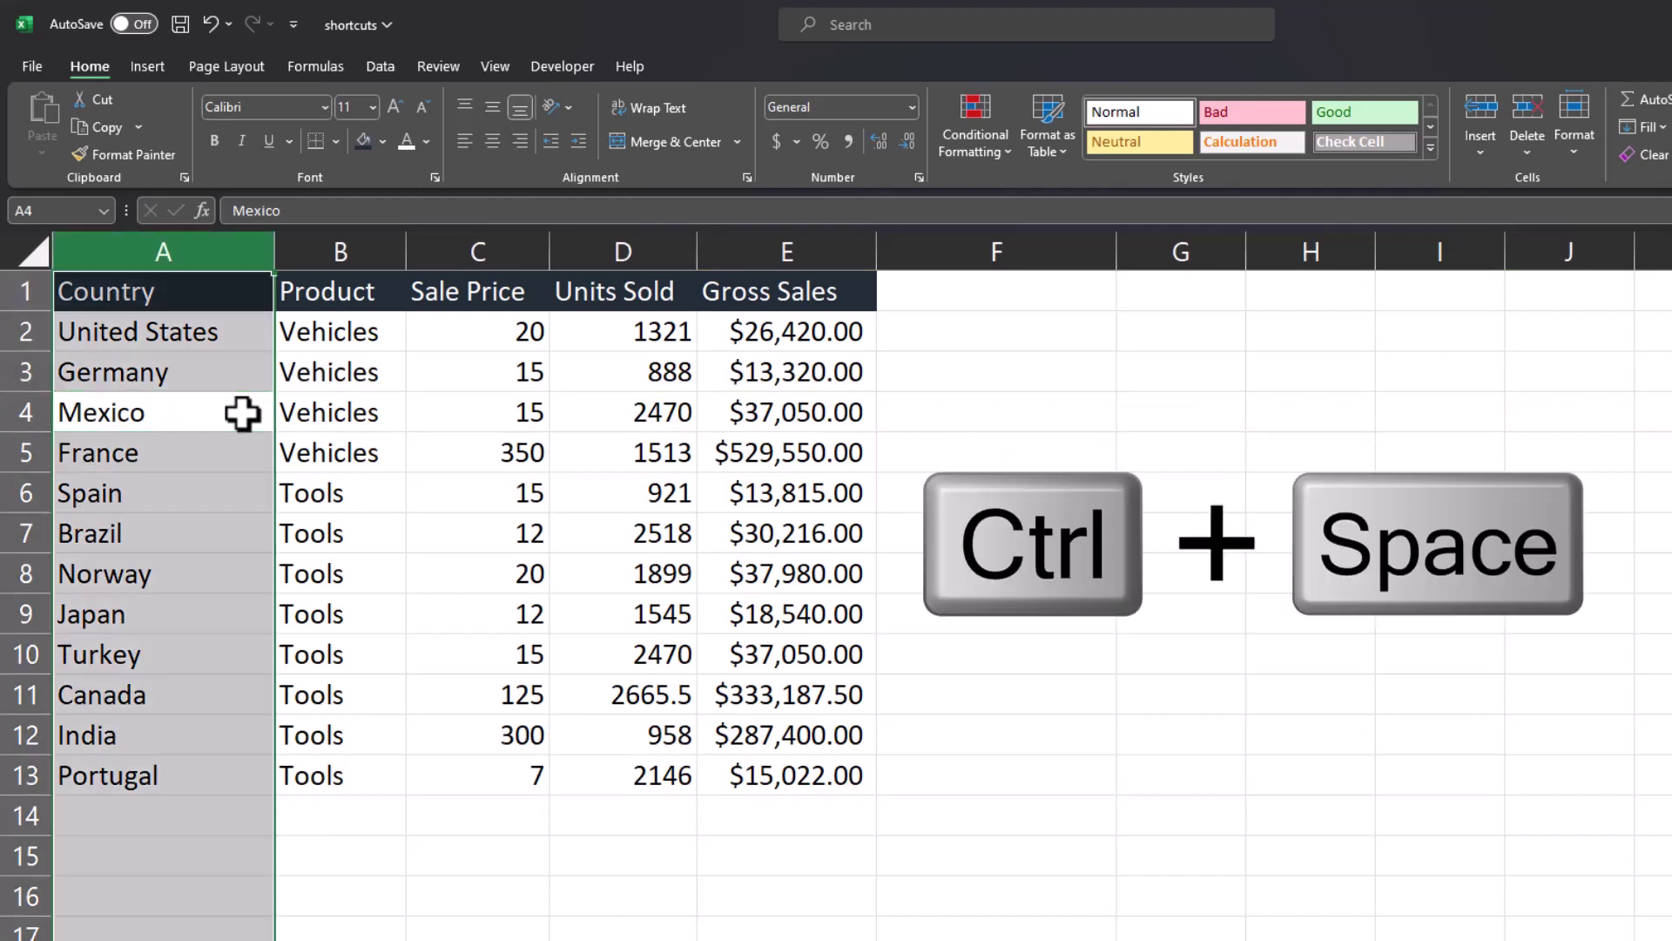
key("ctrl+minus")
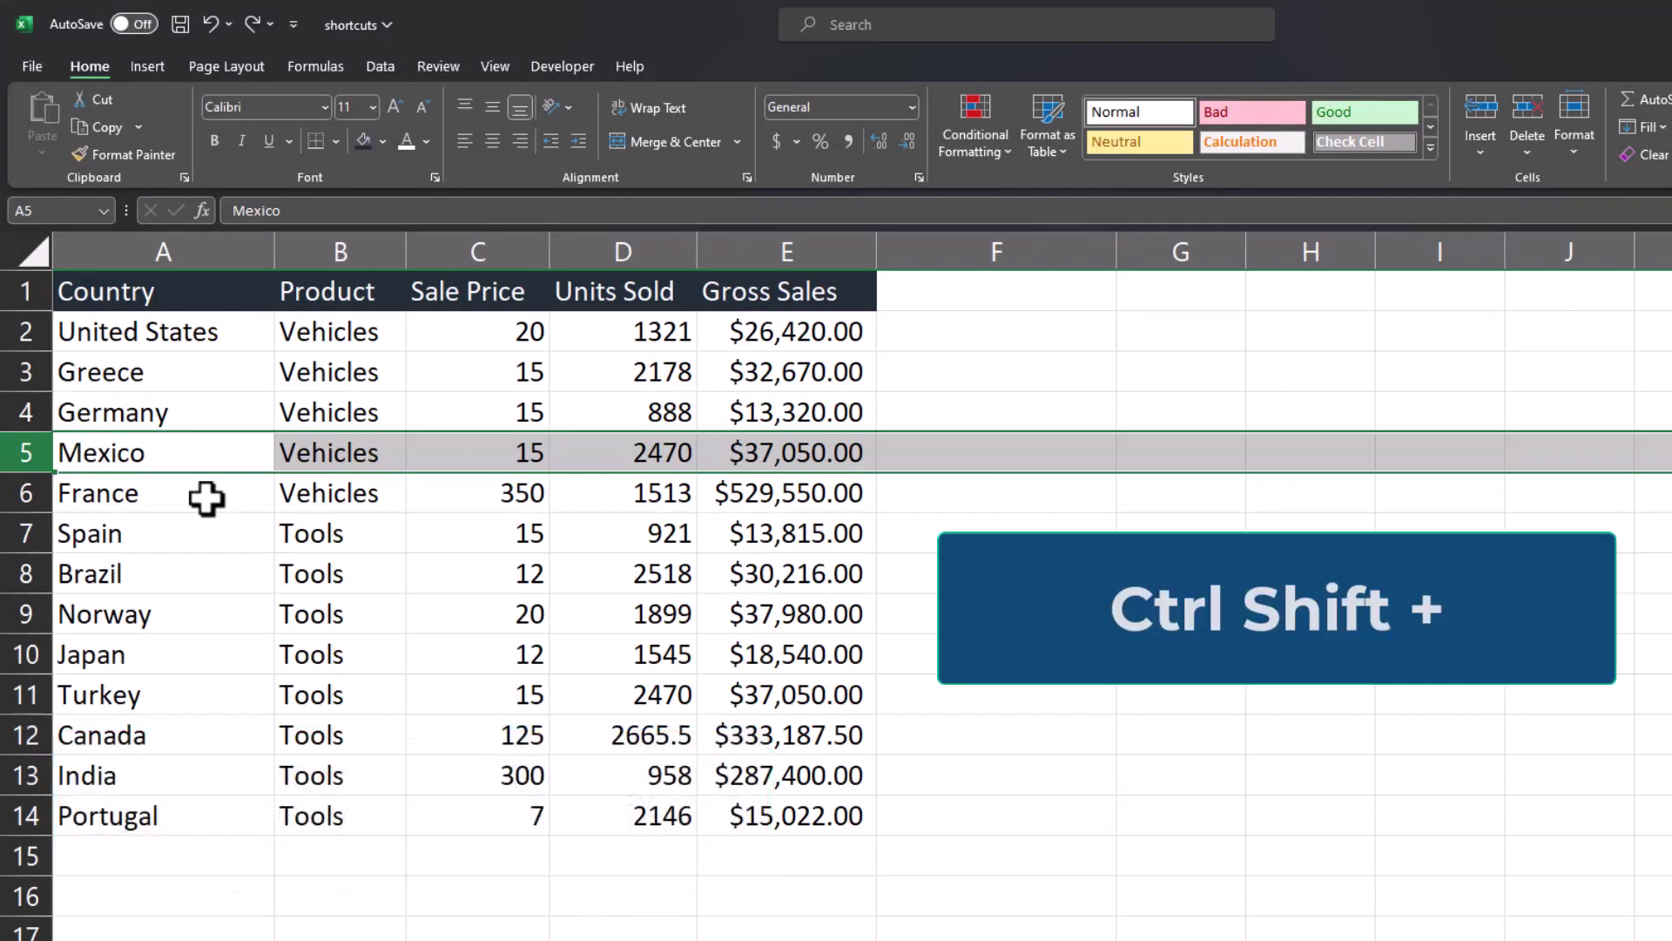
Insert a blank row above Mexico and a blank column before Product
key("ctrl+shift+plus")
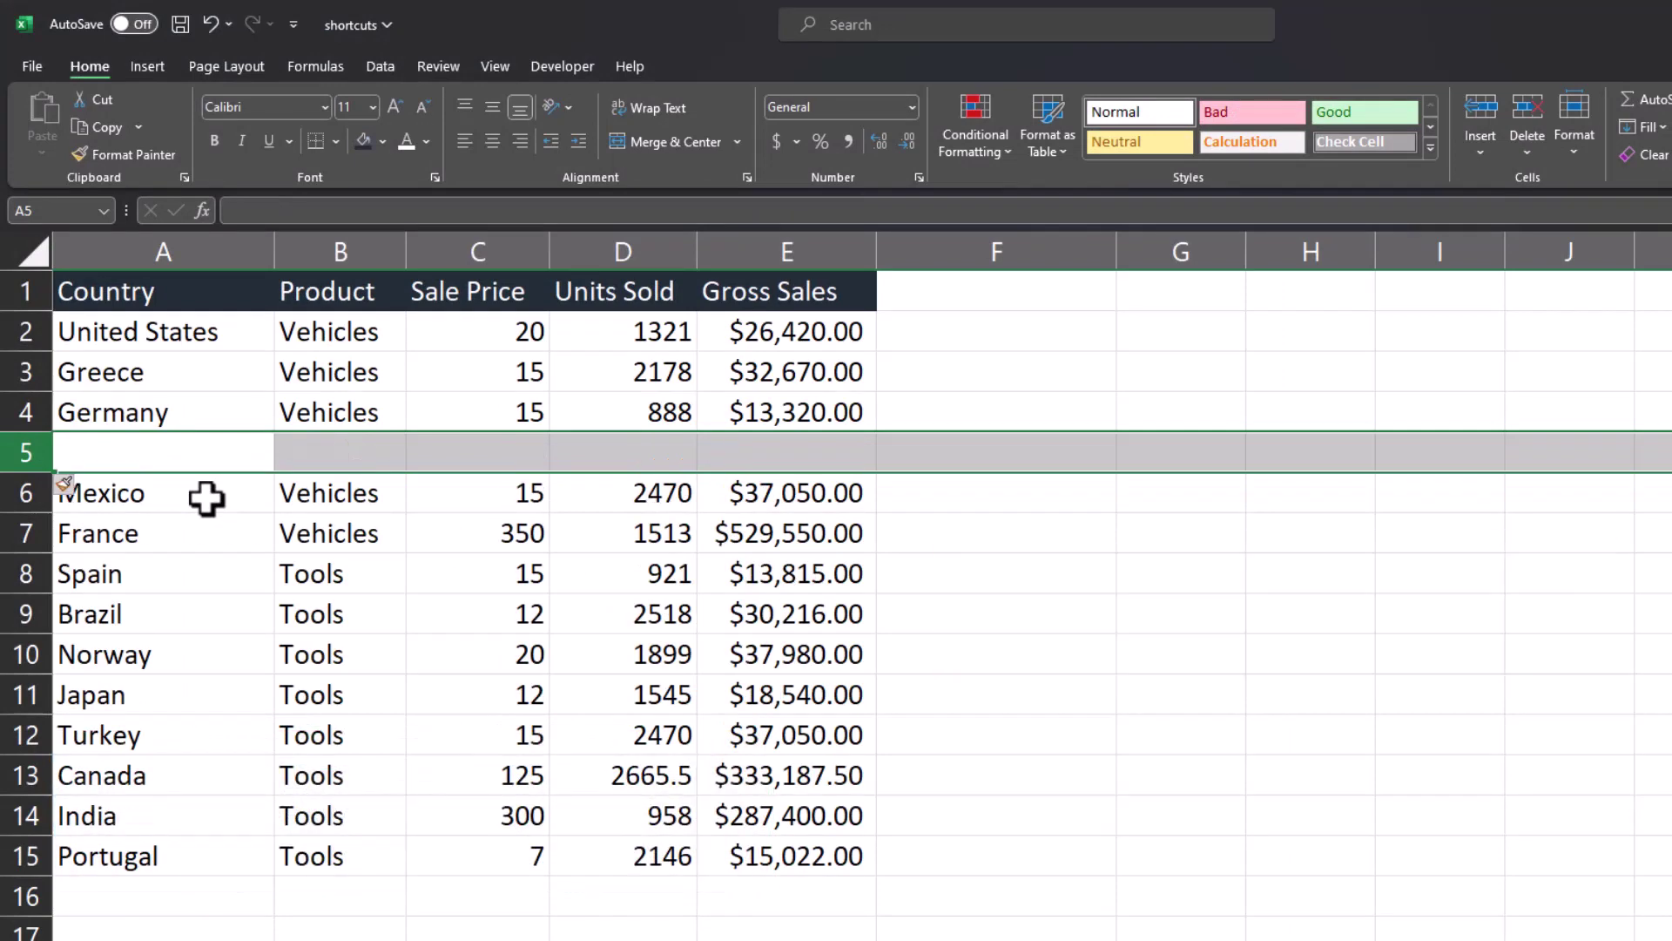
left_click(328, 462)
key("ctrl+space")
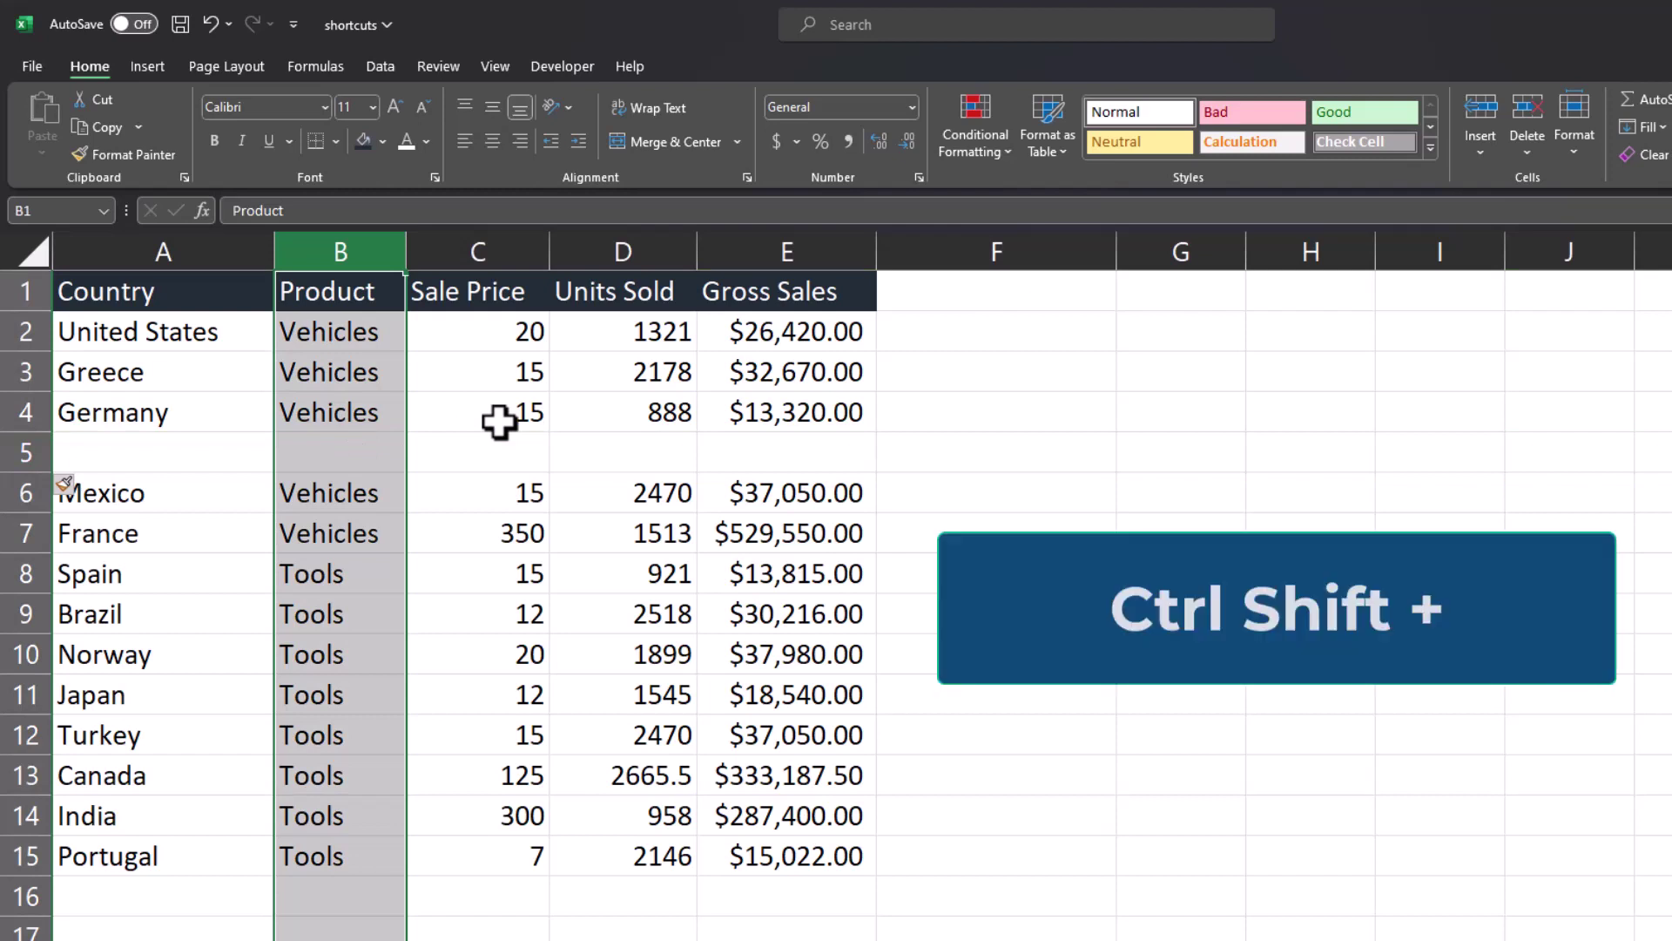
key("ctrl+shift+plus")
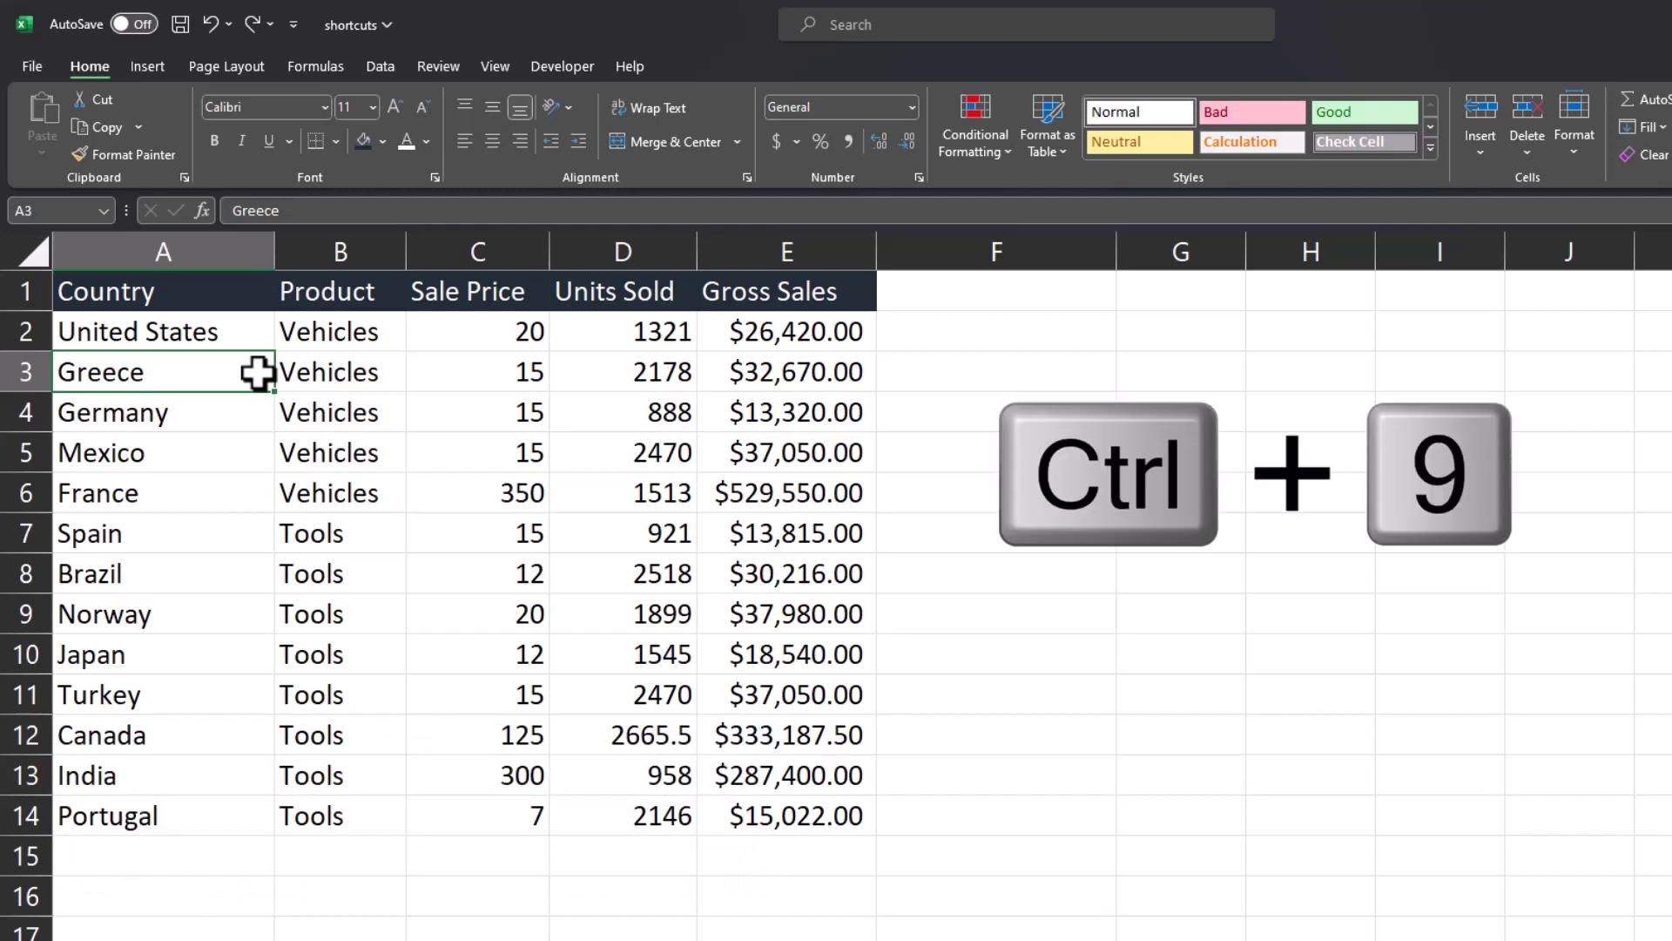
Hide the Greece row and the Product and Sale Price columns, then drag the Greece row below Brazil
key("ctrl+9")
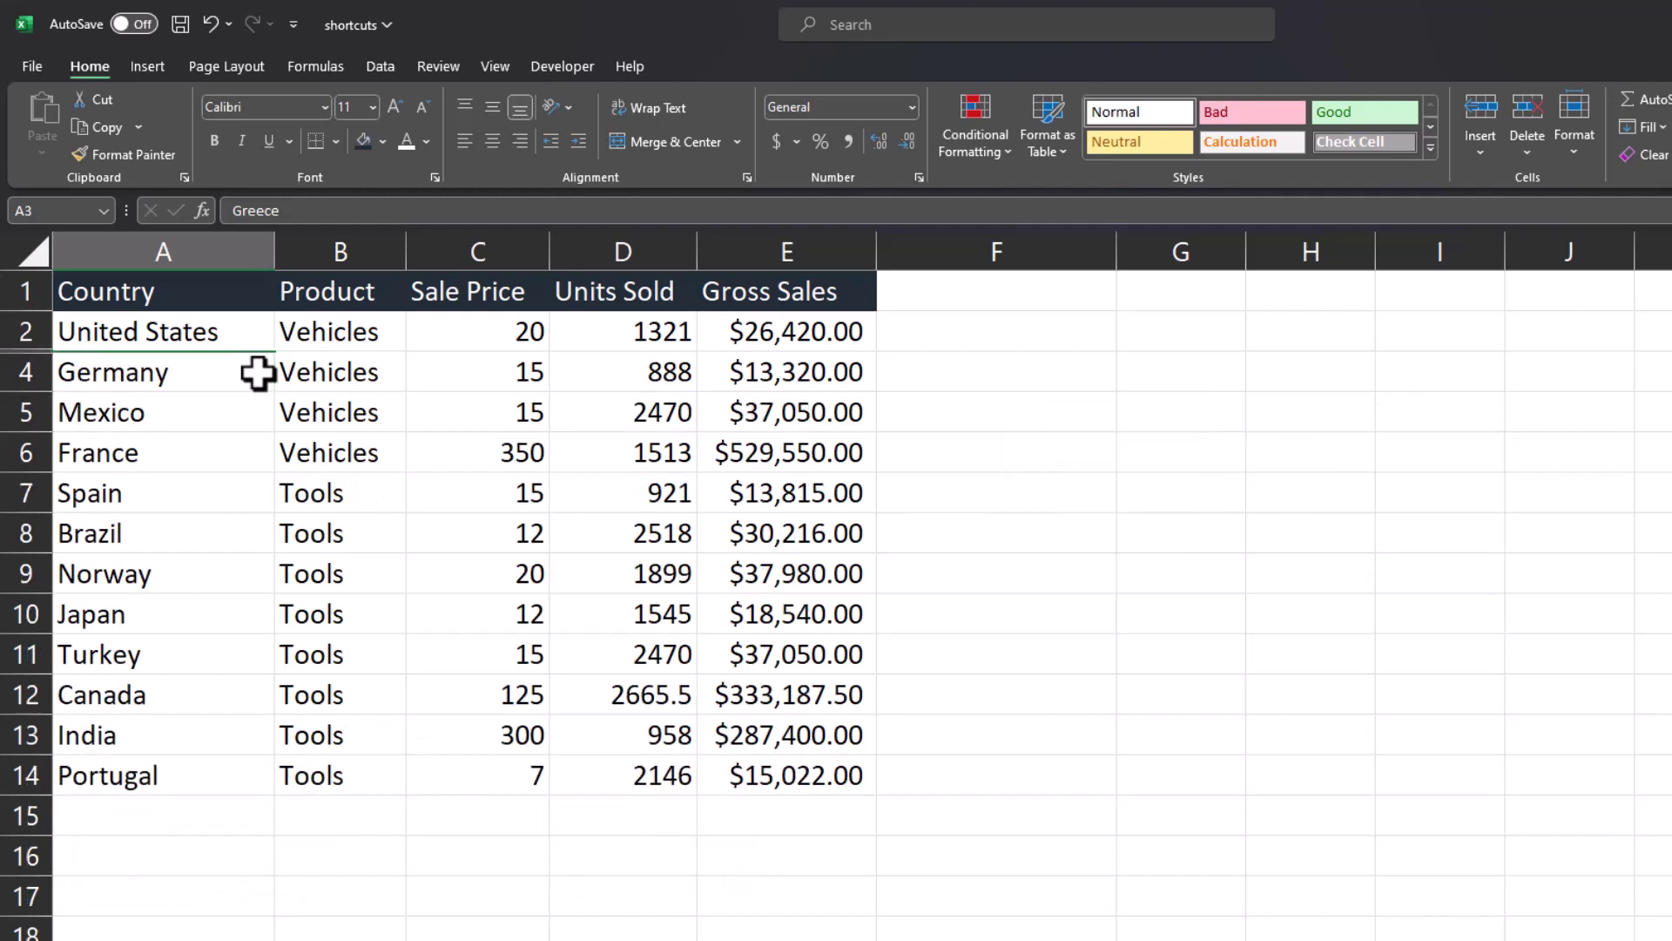
left_click_drag(313, 373, 429, 418)
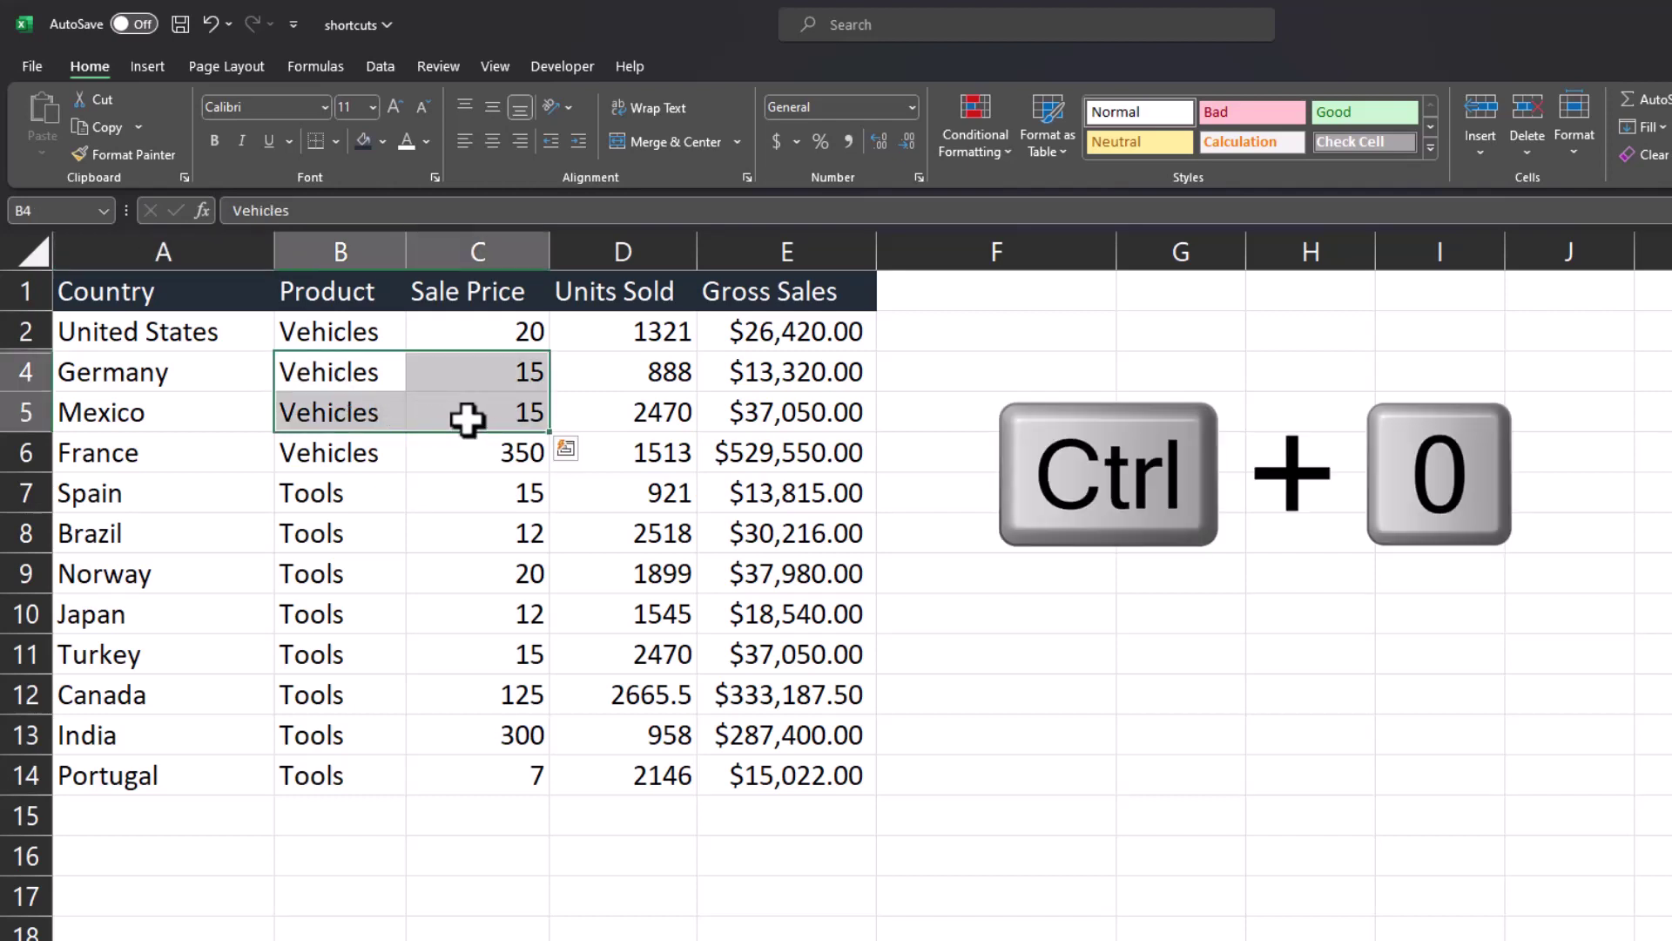
key("ctrl+0")
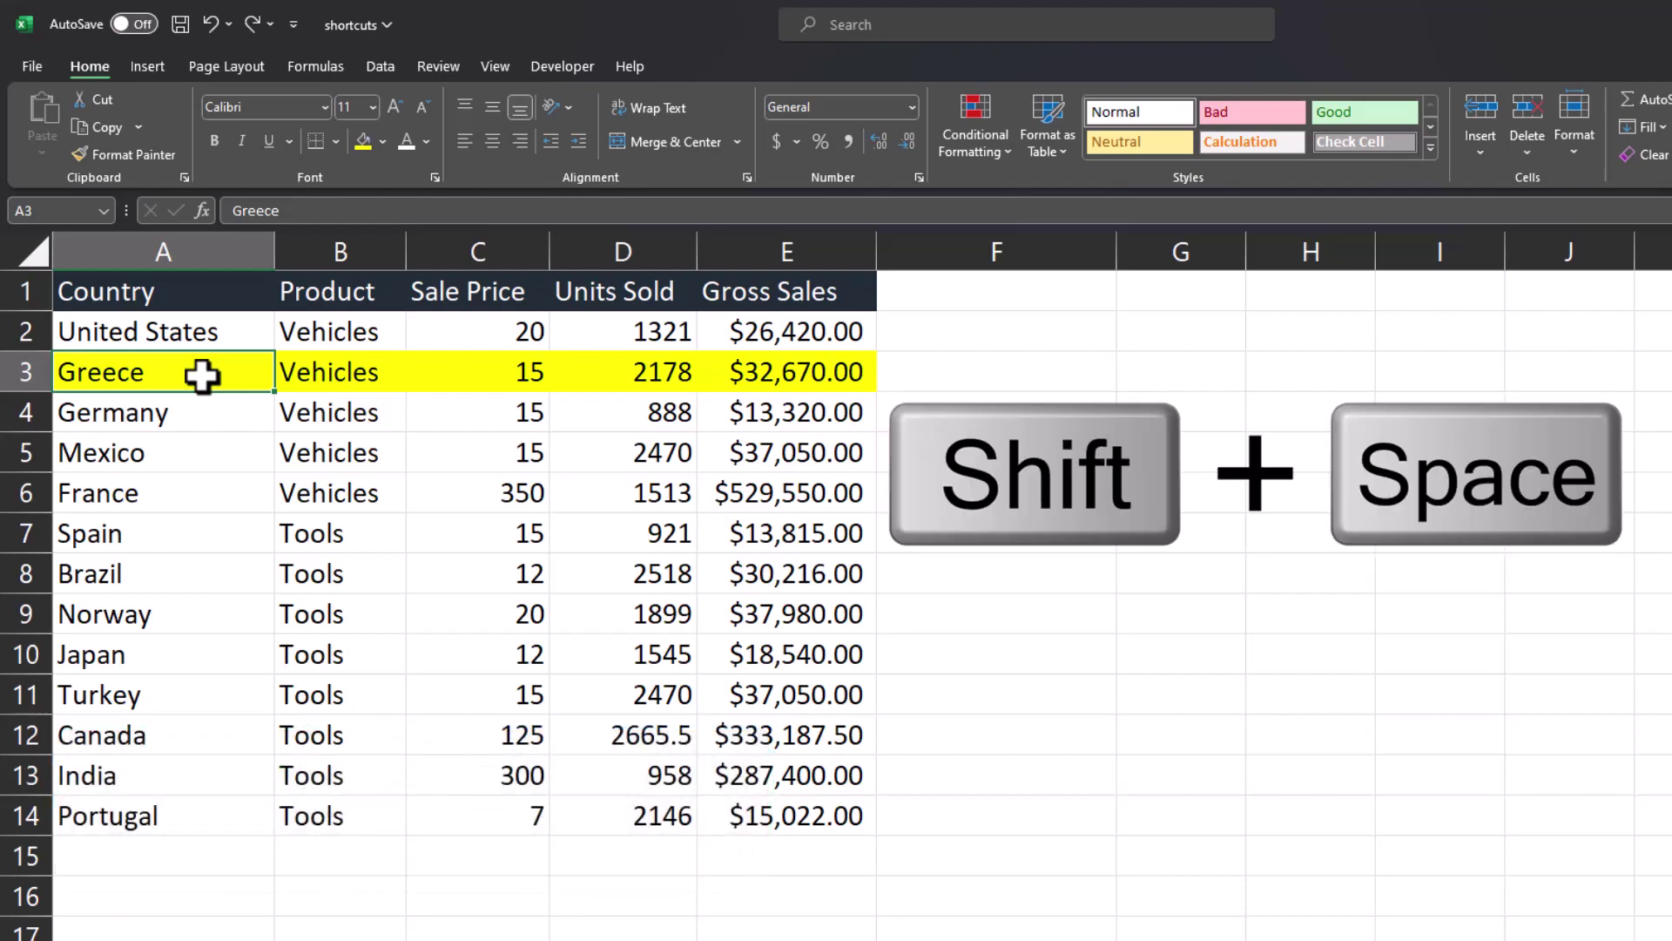
key("shift+space")
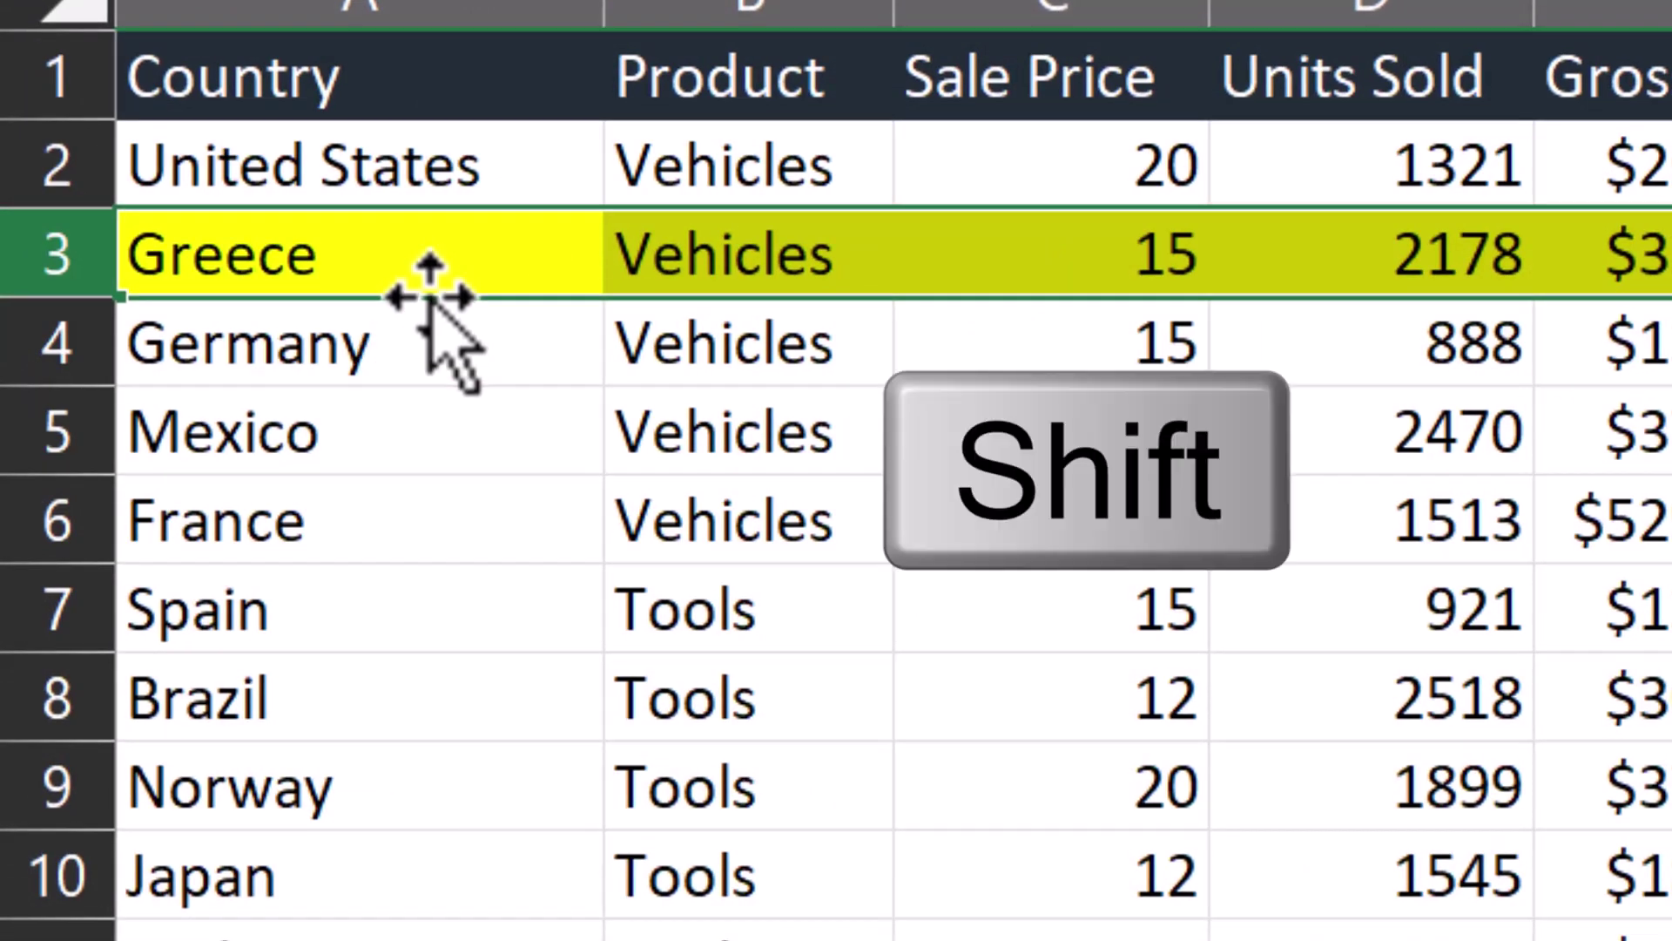
left_click_drag(433, 301, 438, 749)
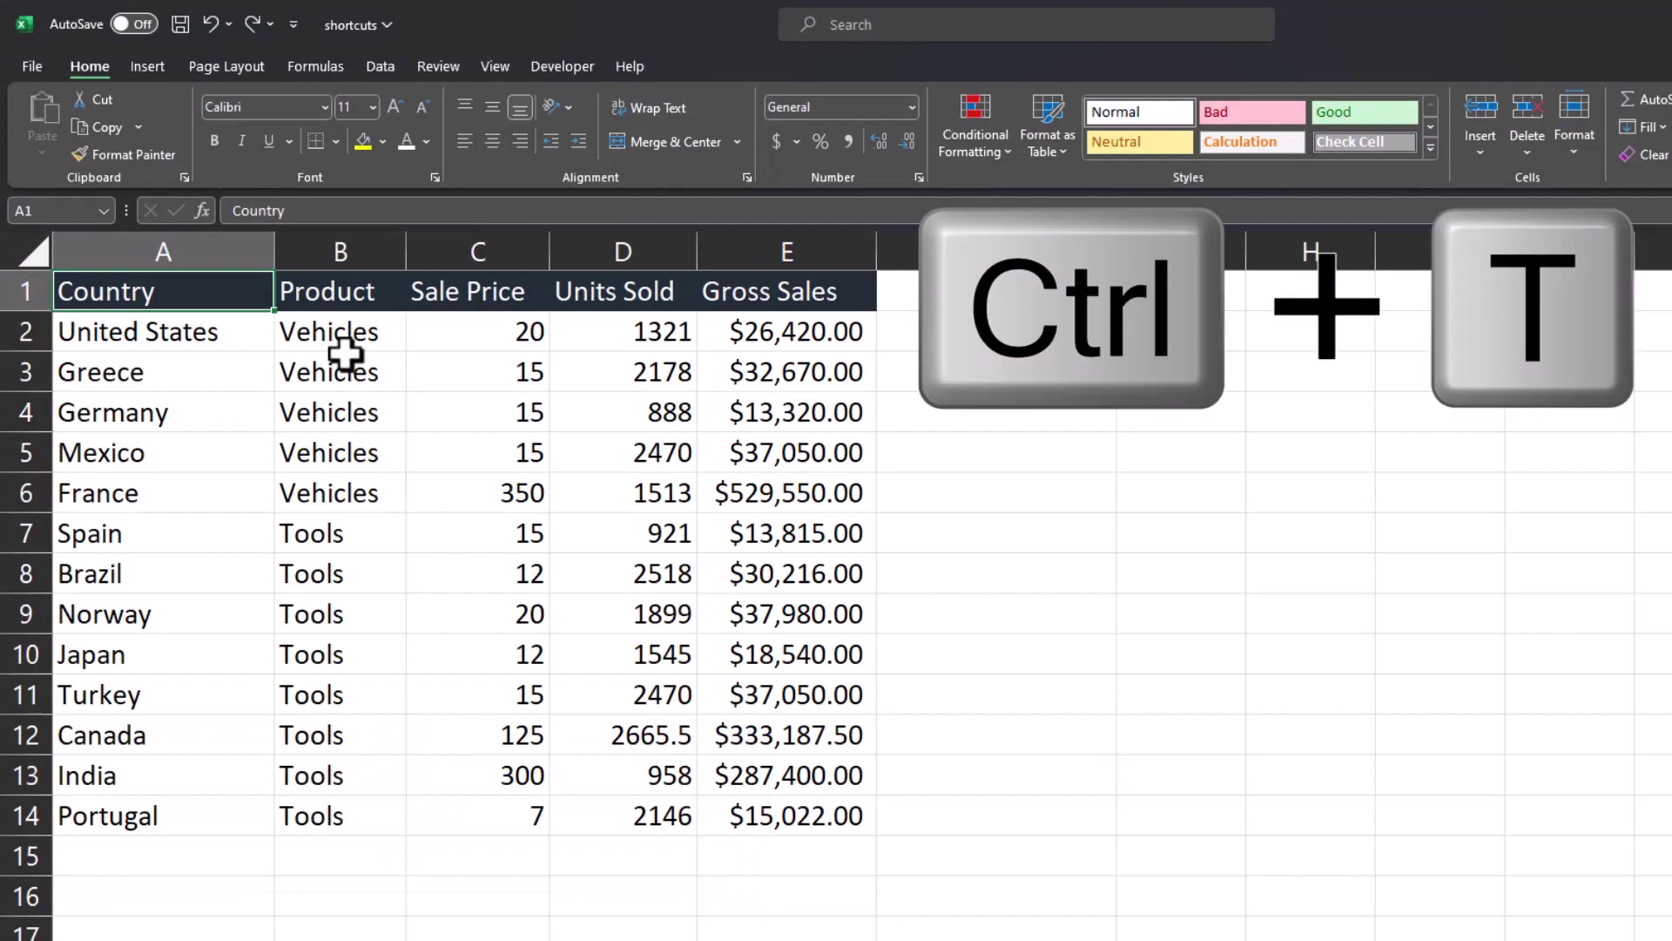
Create a table from A1:E14 with Ctrl+T and OK, then select the table's data rows
key("ctrl+t")
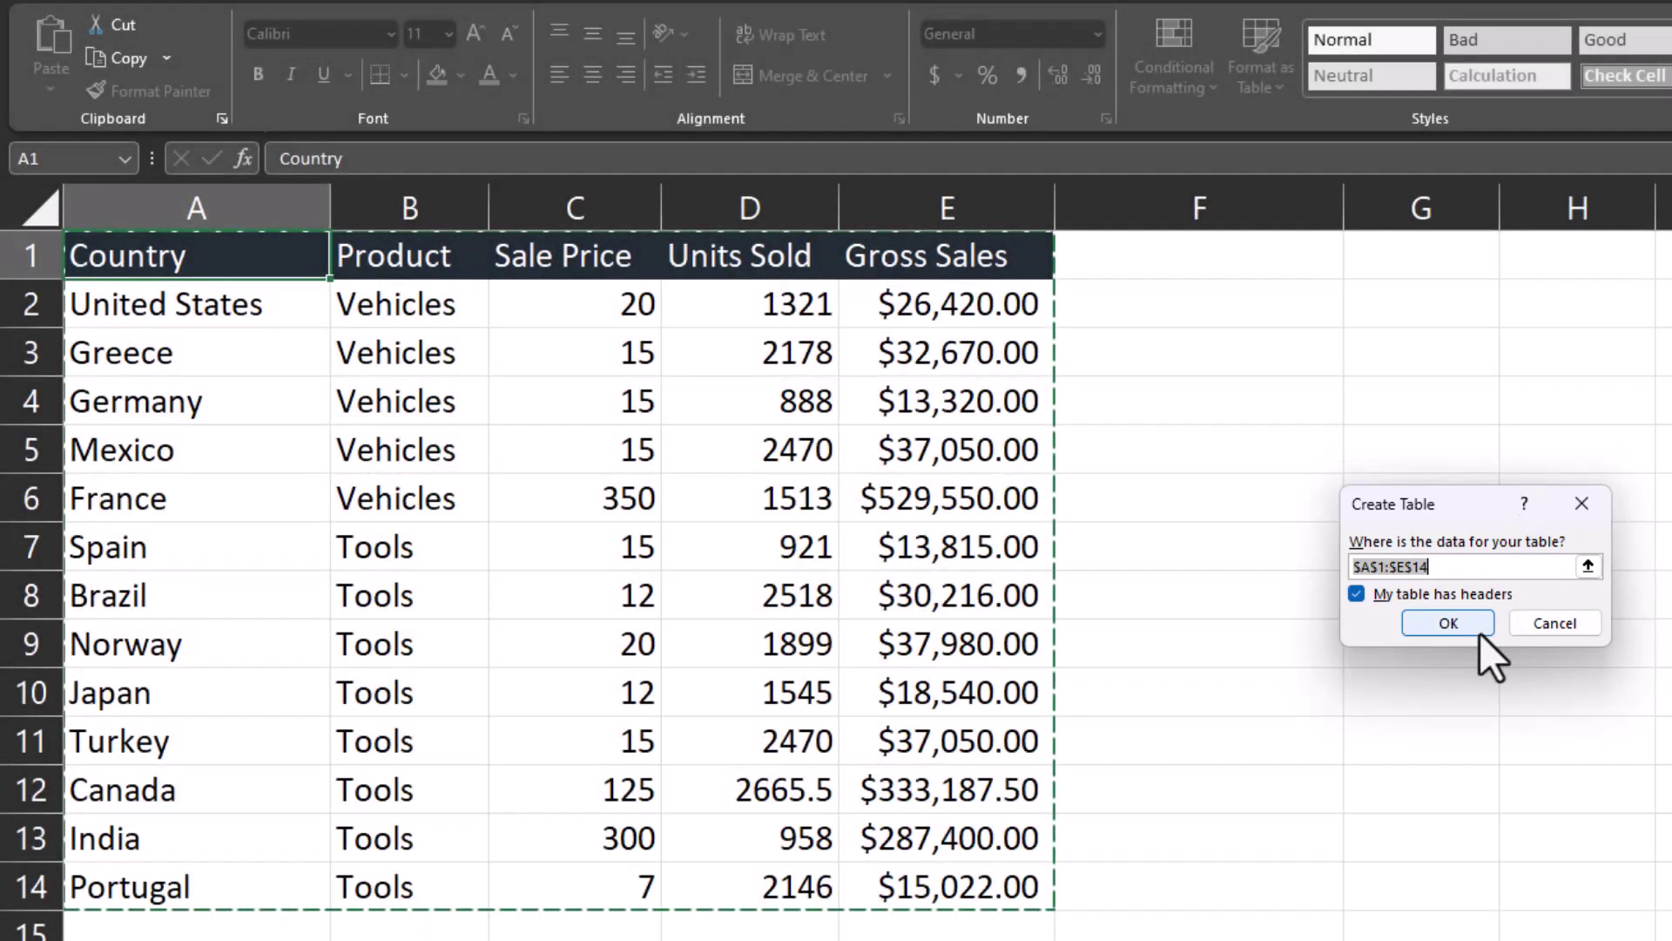
left_click(1481, 632)
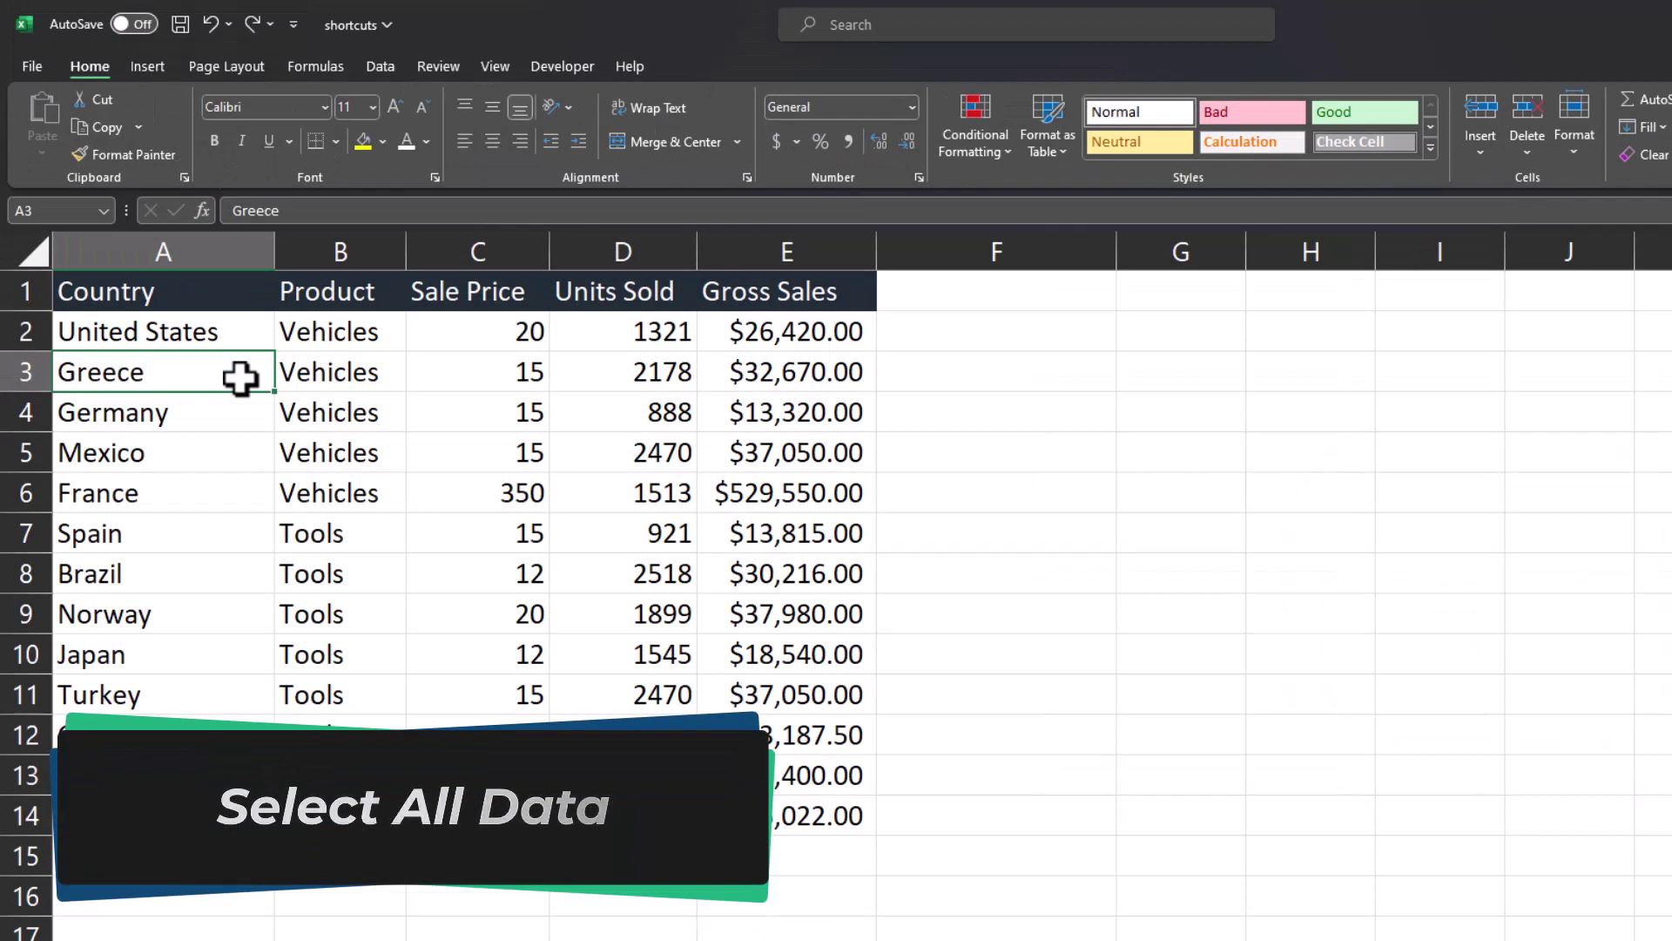
key("ctrl+a")
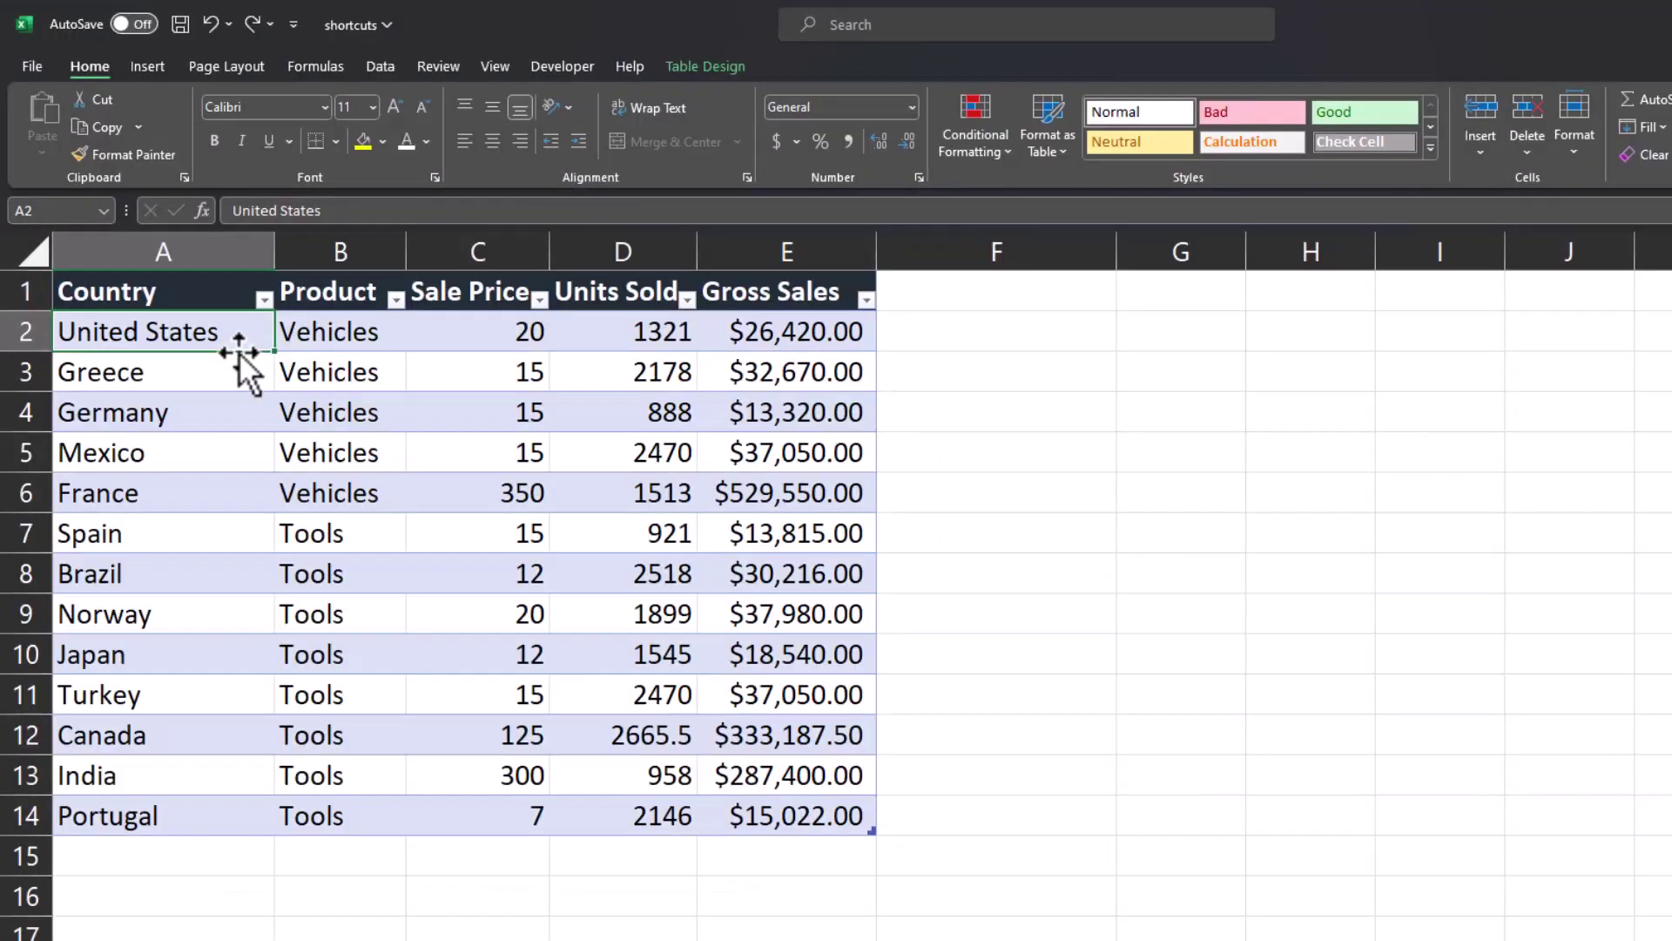
key("ctrl+a")
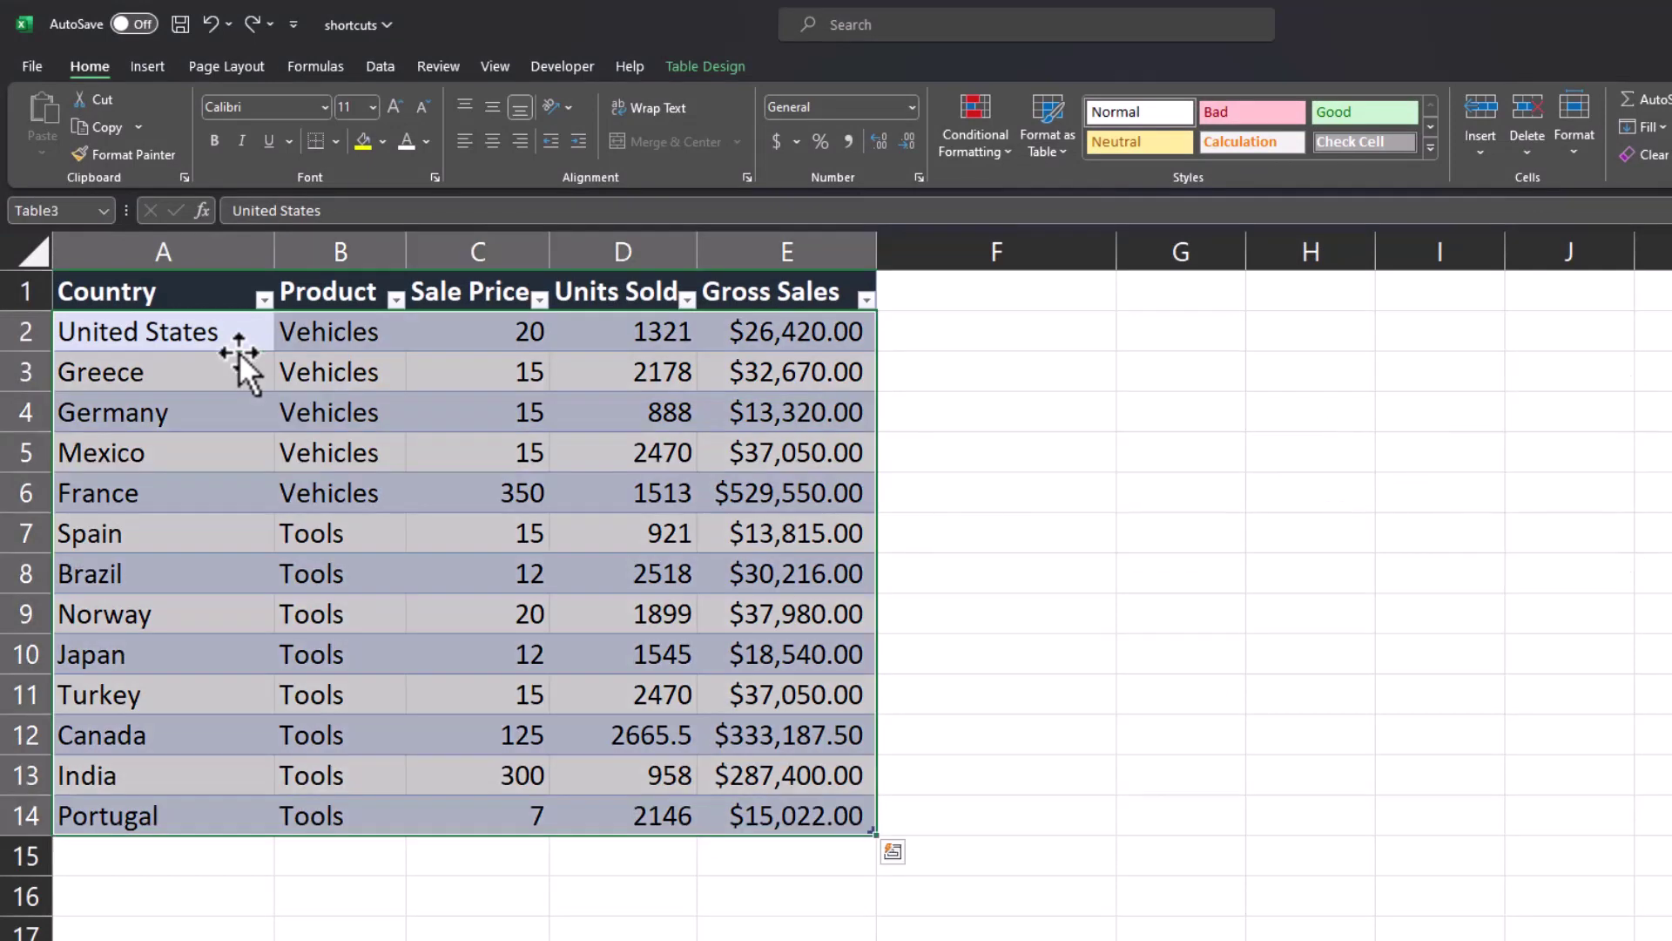
Include the headers in the selection, then select B2 through the last Gross Sales value (B2:E14)
key("ctrl+a")
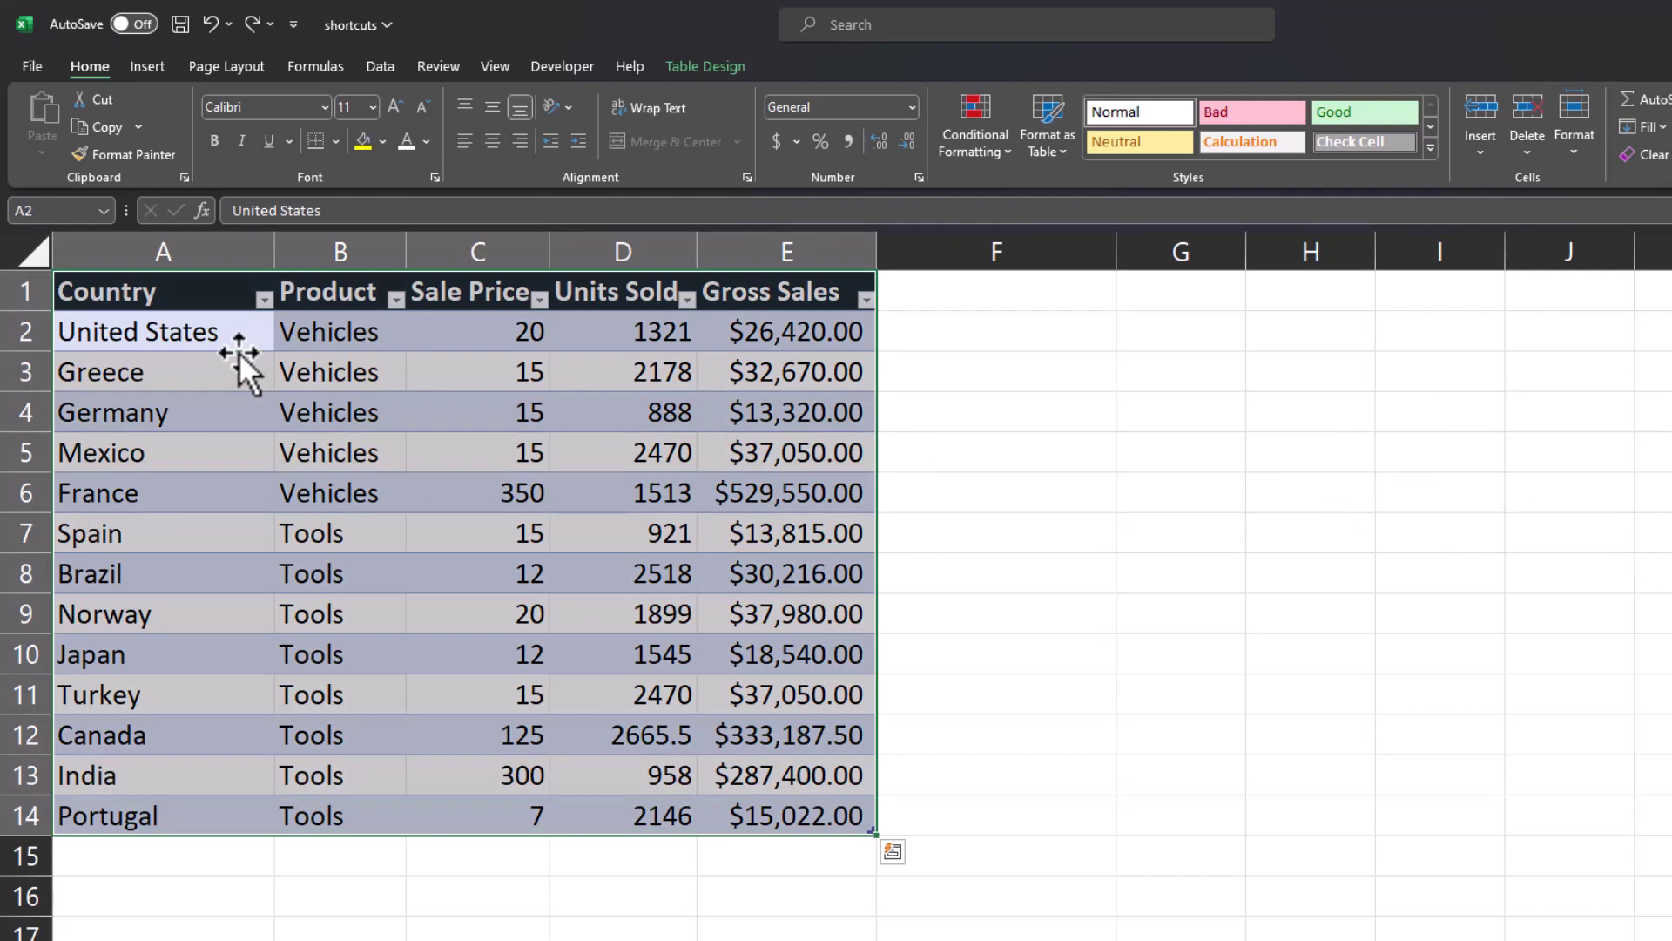
left_click(318, 344)
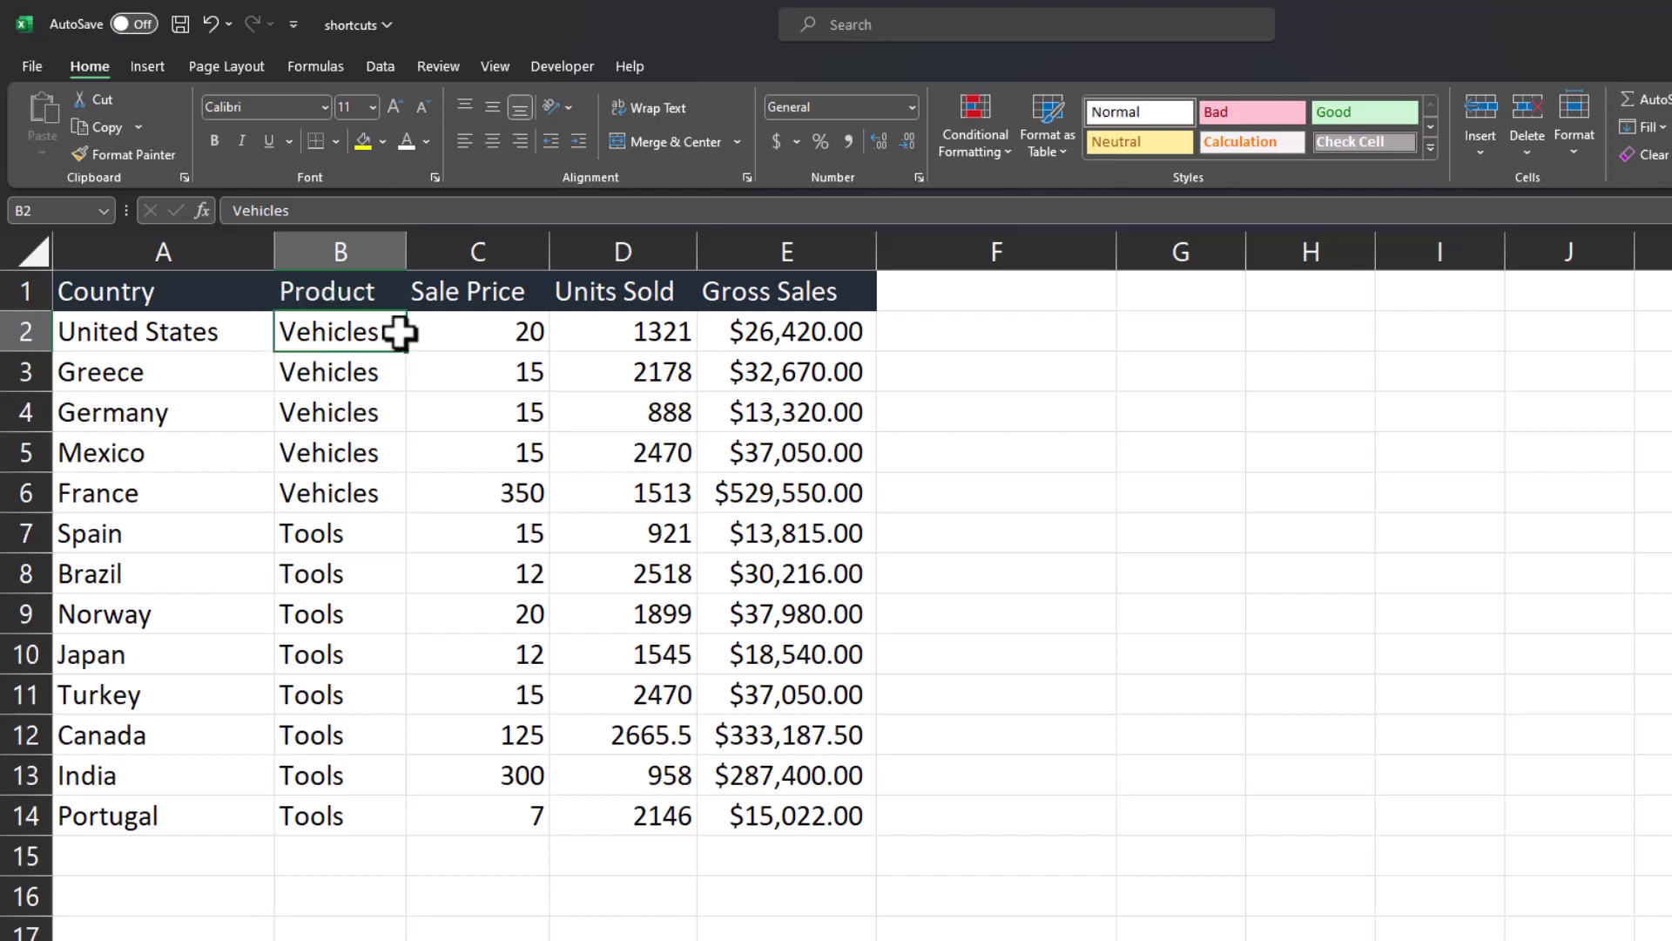
key("ctrl+shift+Right")
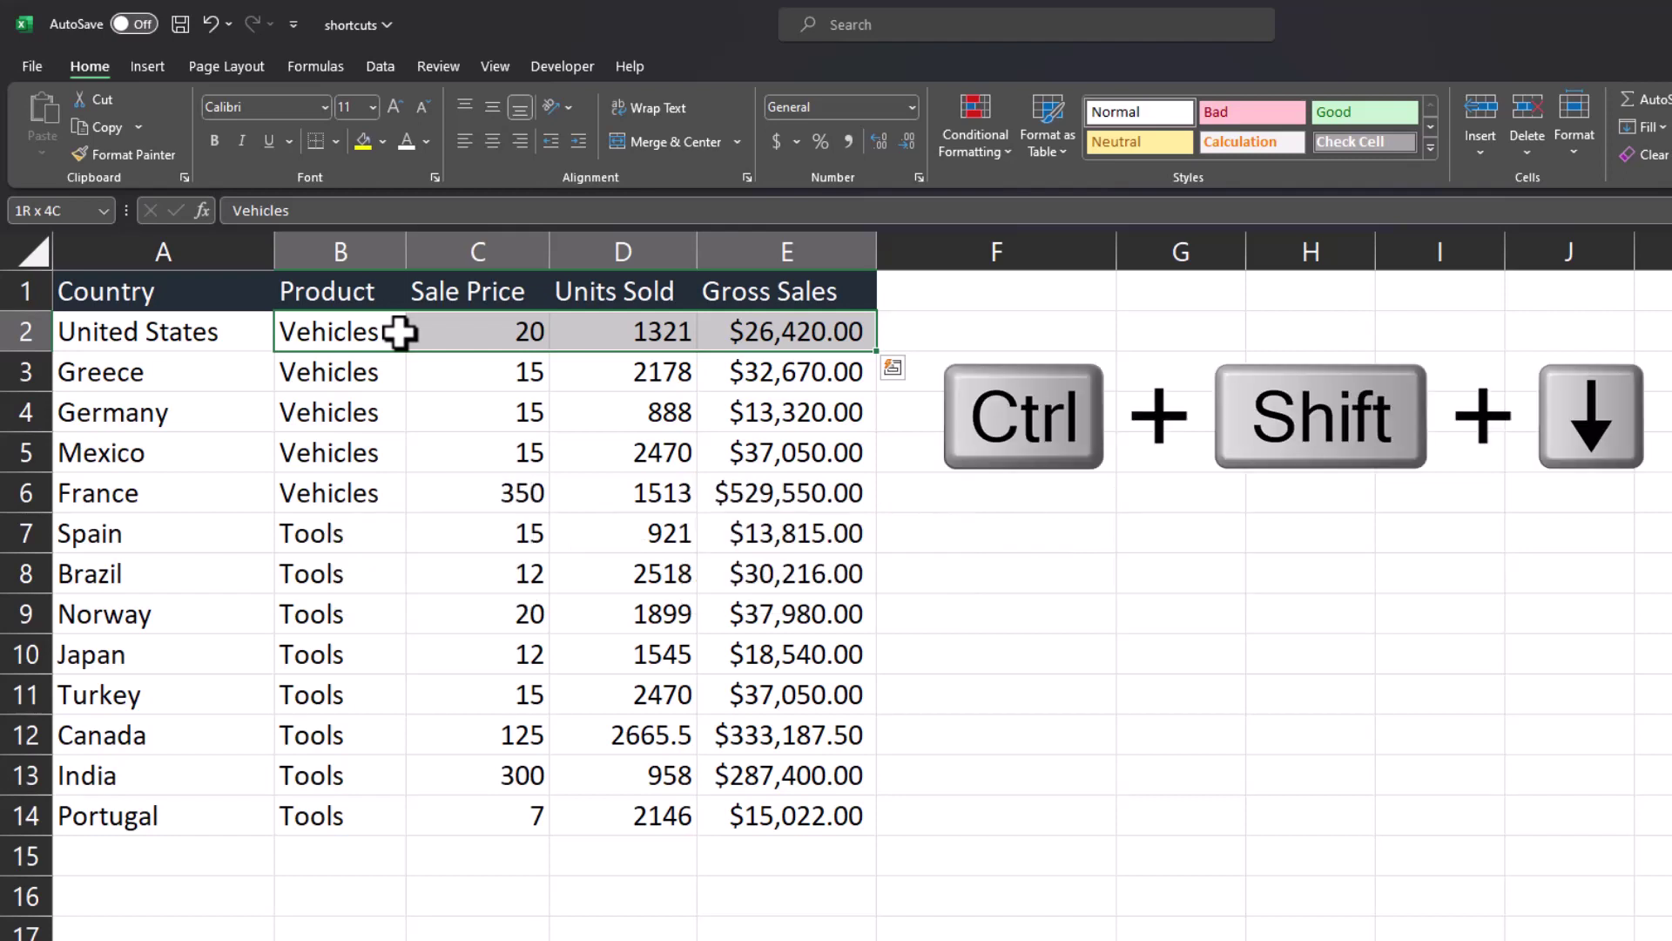
key("ctrl+shift+Down")
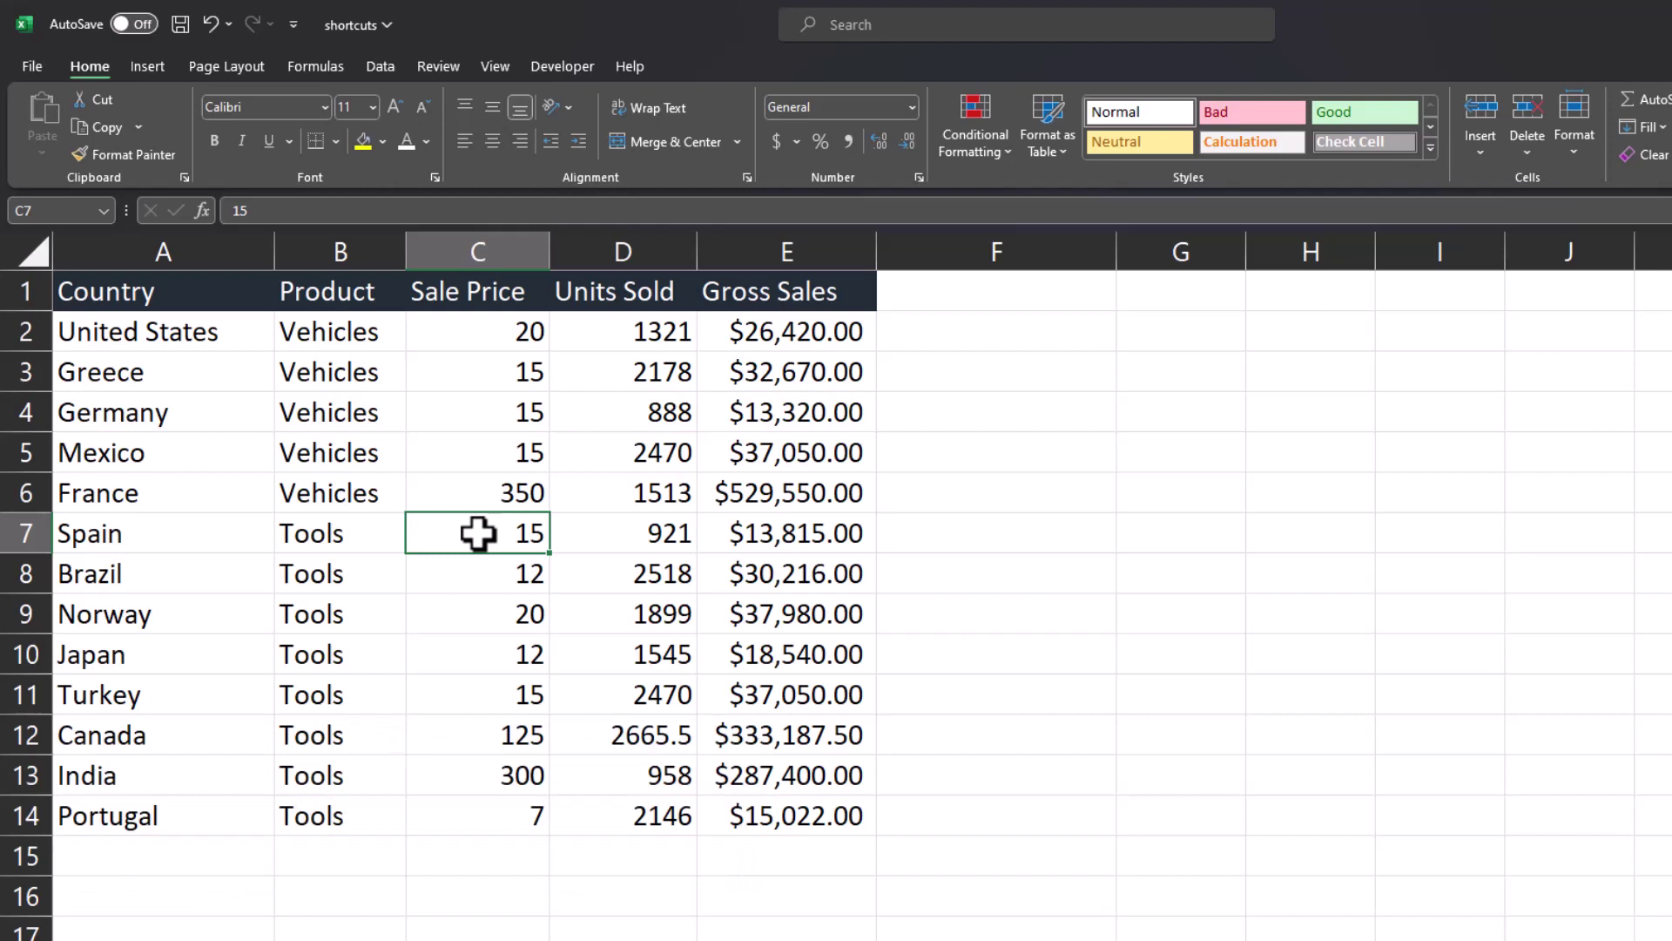
Jump to A1 with Ctrl+Home, then to the last used cell F14 with Ctrl+End
key("ctrl+Home")
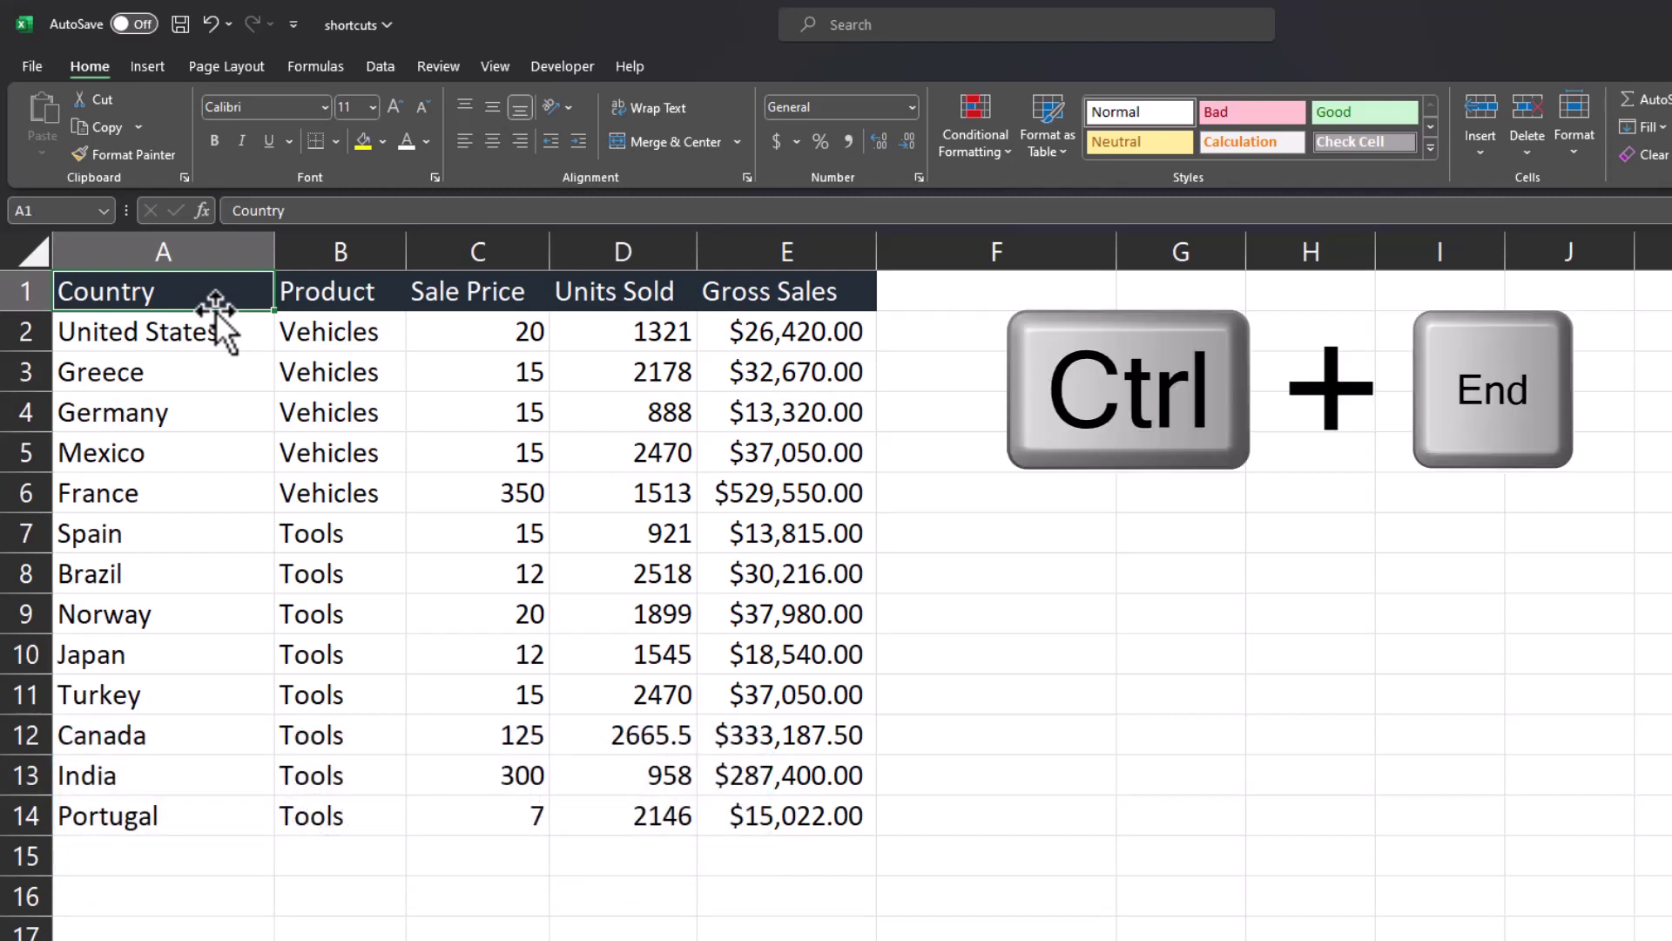
key("ctrl+End")
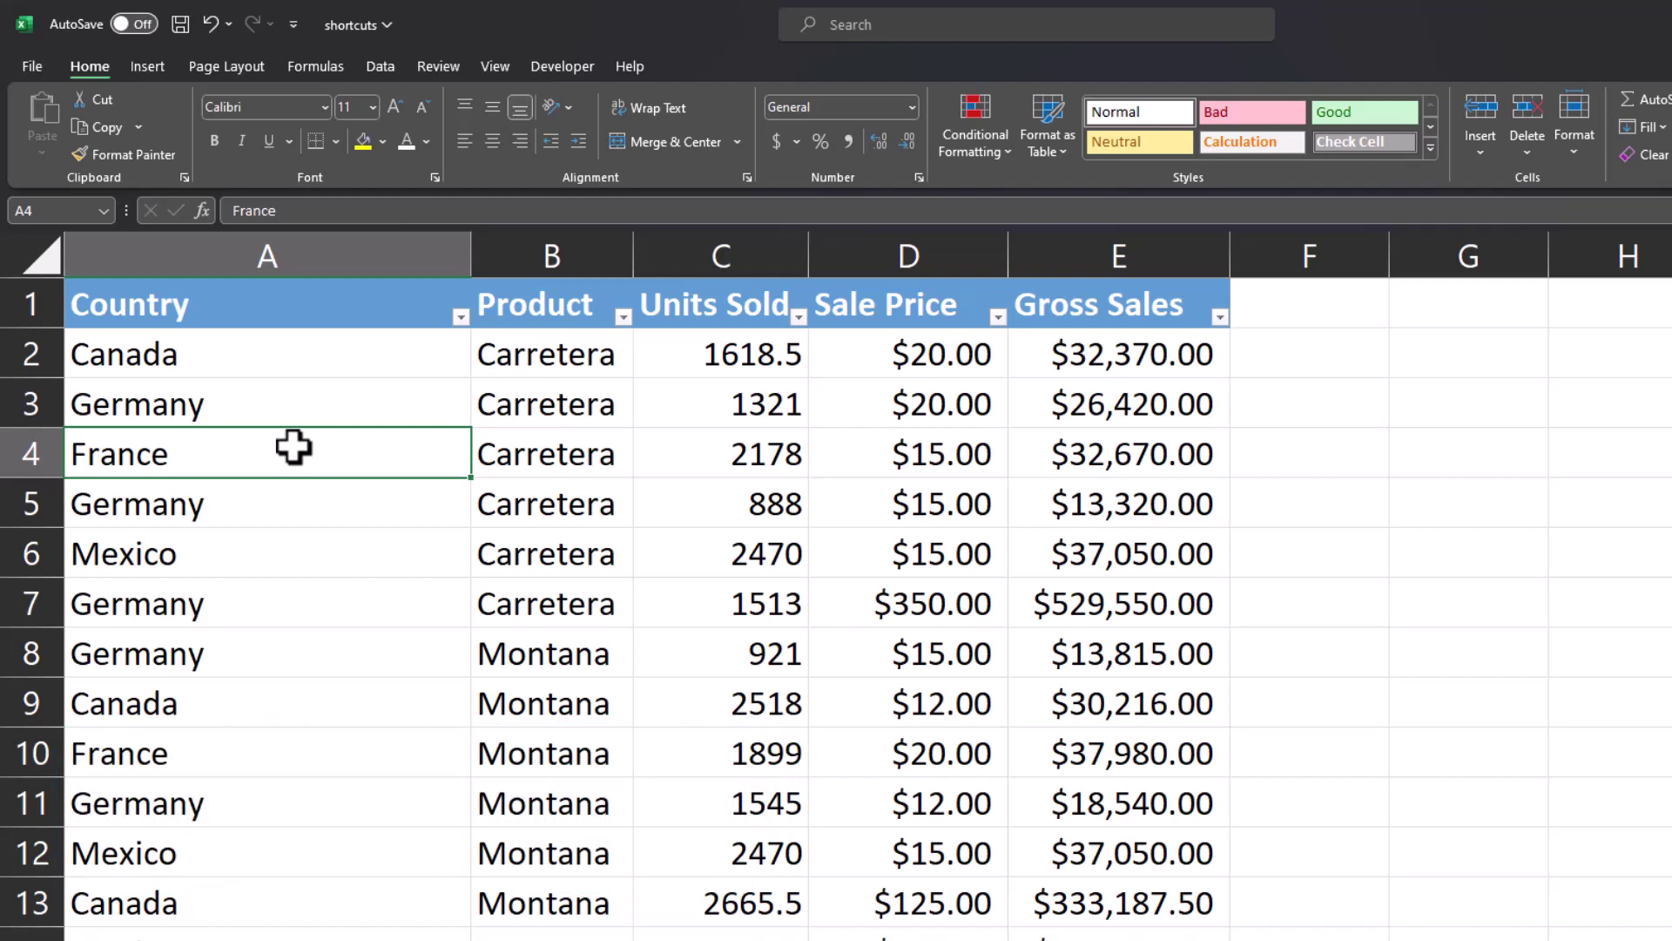
Scroll down the sales list, then return the view to the active cell A4 with Ctrl+Backspace
scroll(388, 692, "down", 17)
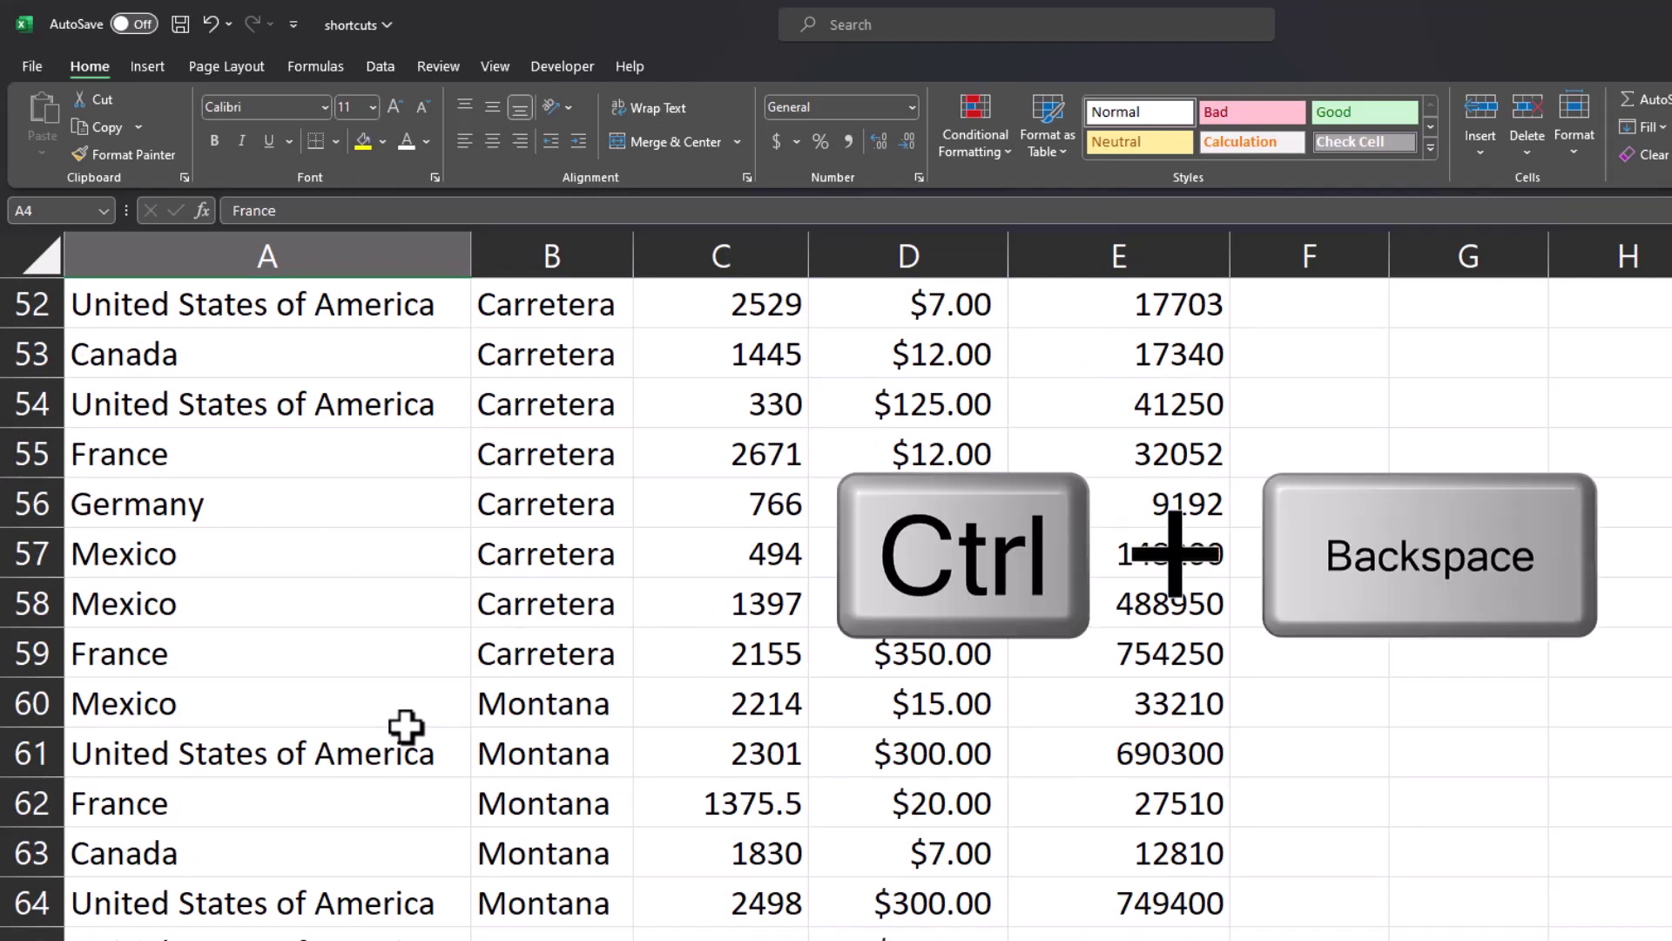
key("ctrl+BackSpace")
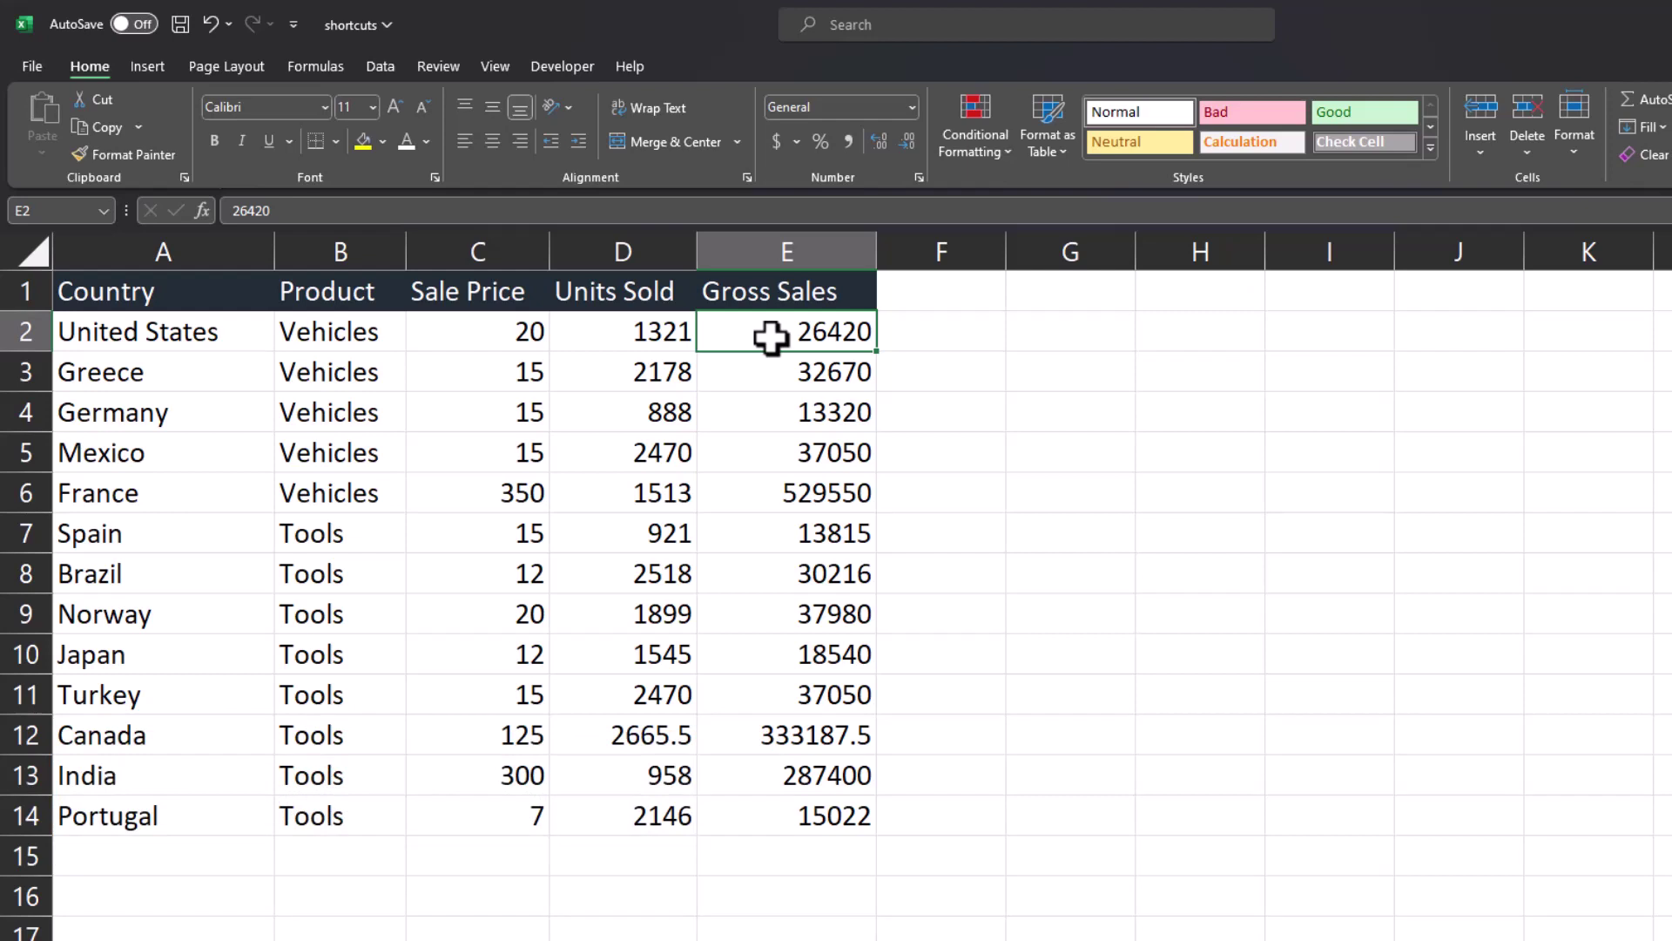
Apply Currency format to Gross Sales E2:E14 so values read like $26,420.00
left_click_drag(771, 338, 781, 810)
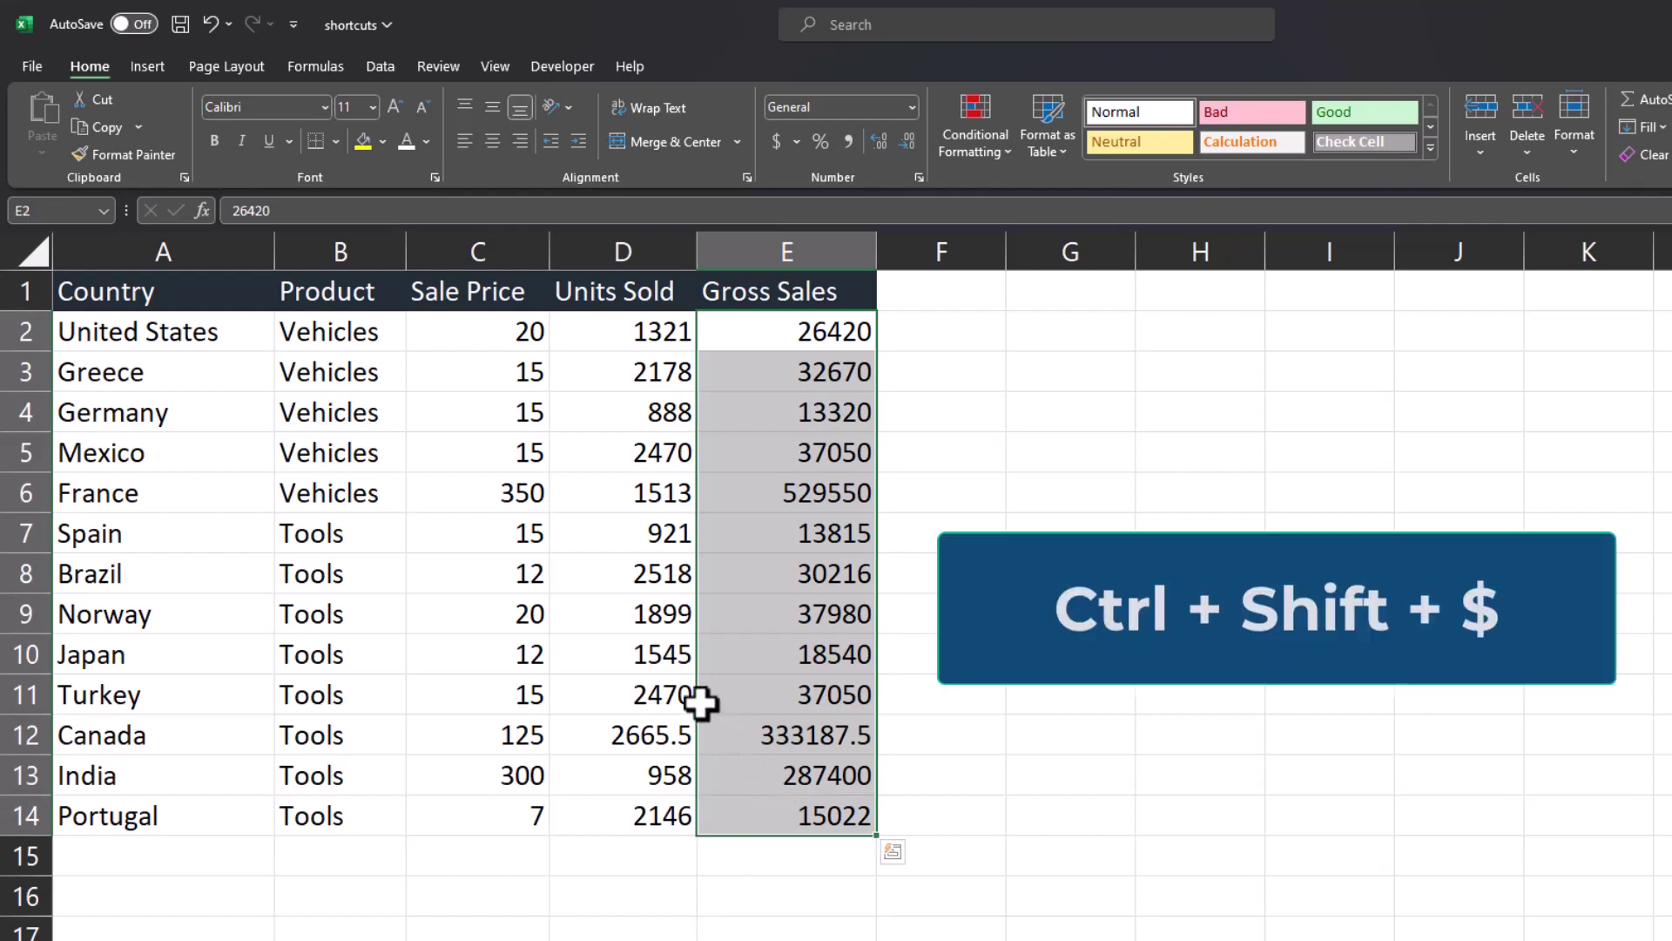
key("ctrl+shift+4")
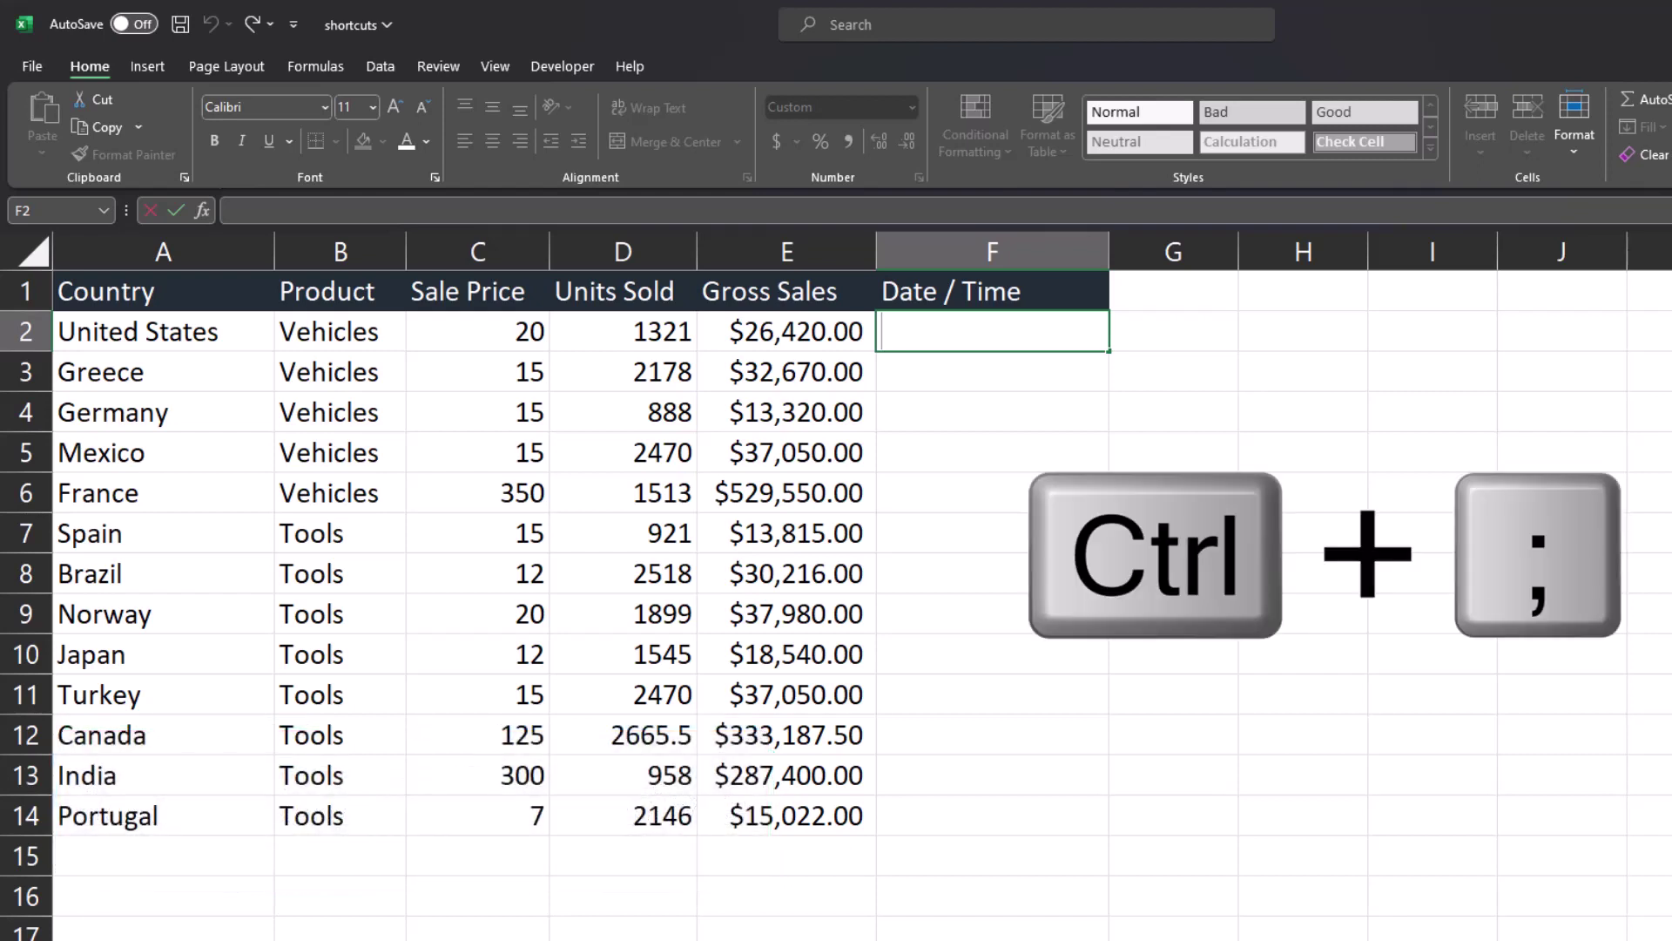
Enter today's date and the current time, 7/2/2023 4:04 PM, in F2
key("ctrl+semicolon")
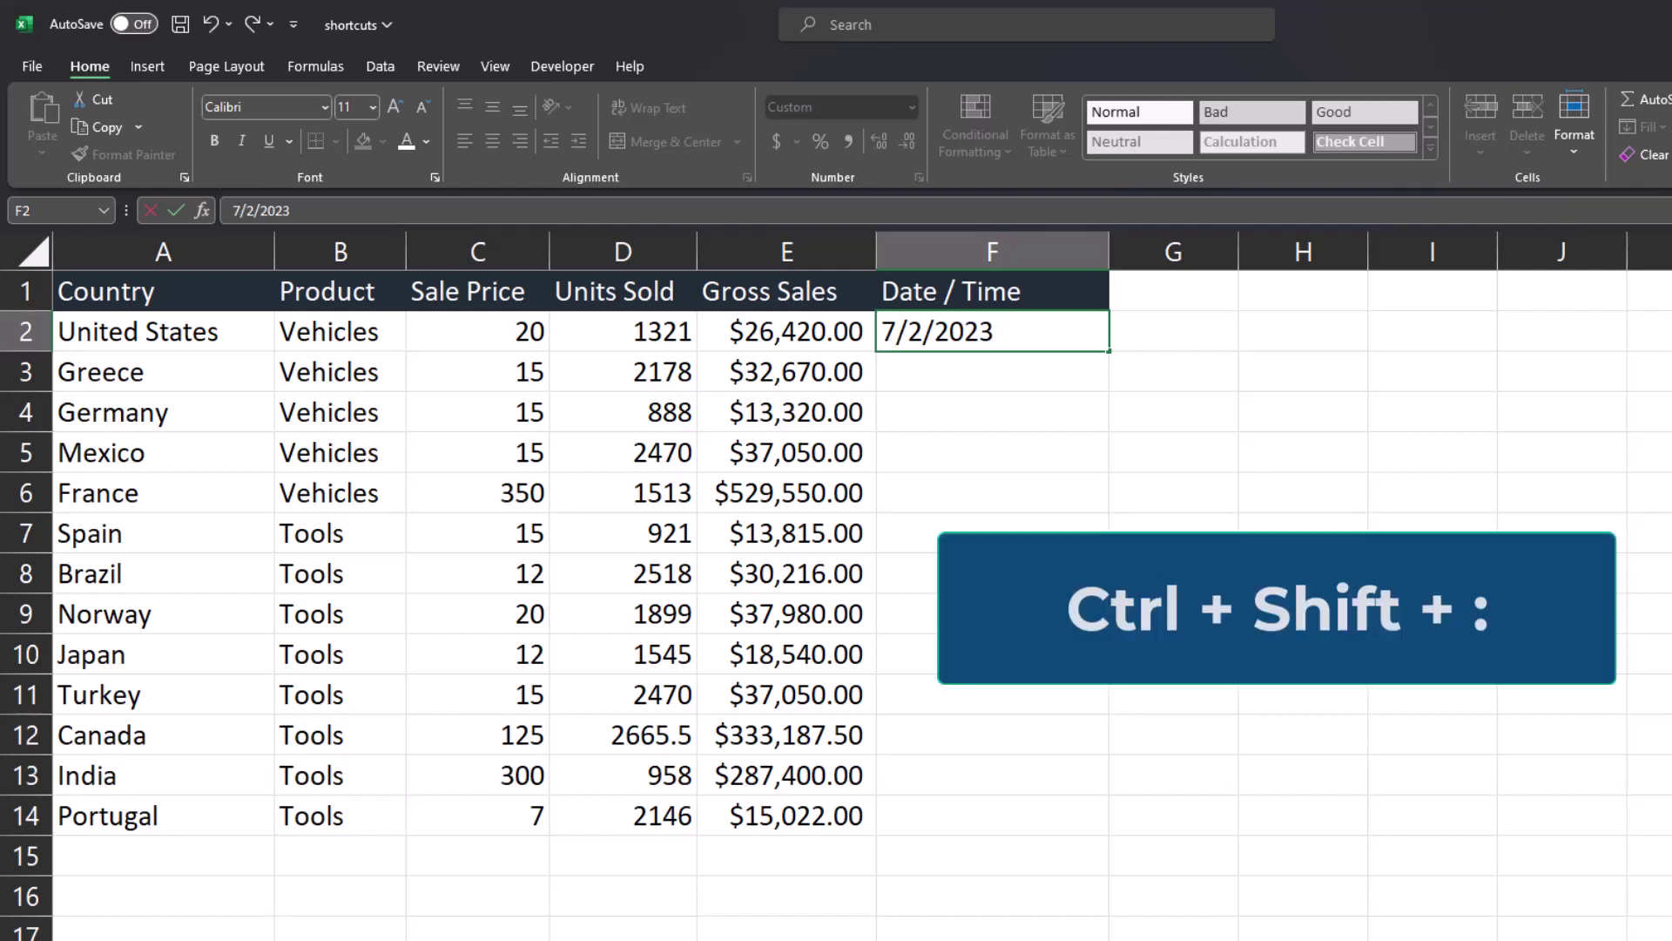
key("ctrl+shift+colon")
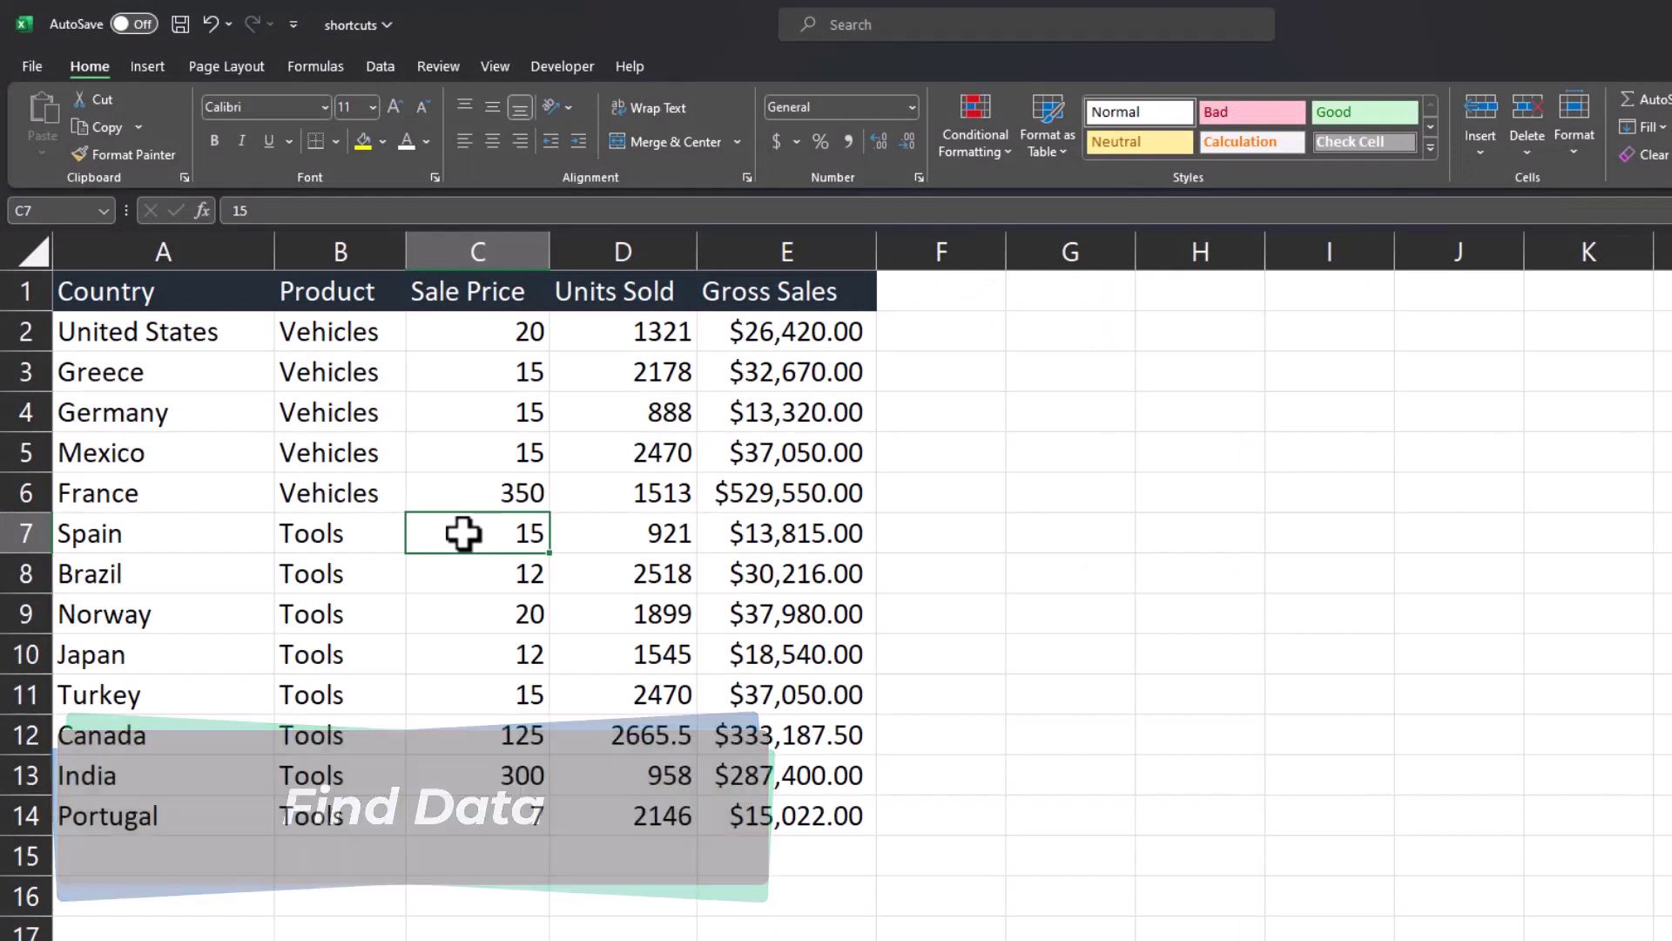
Search the sheet for 'France' and land on its Country cell
key("ctrl+f")
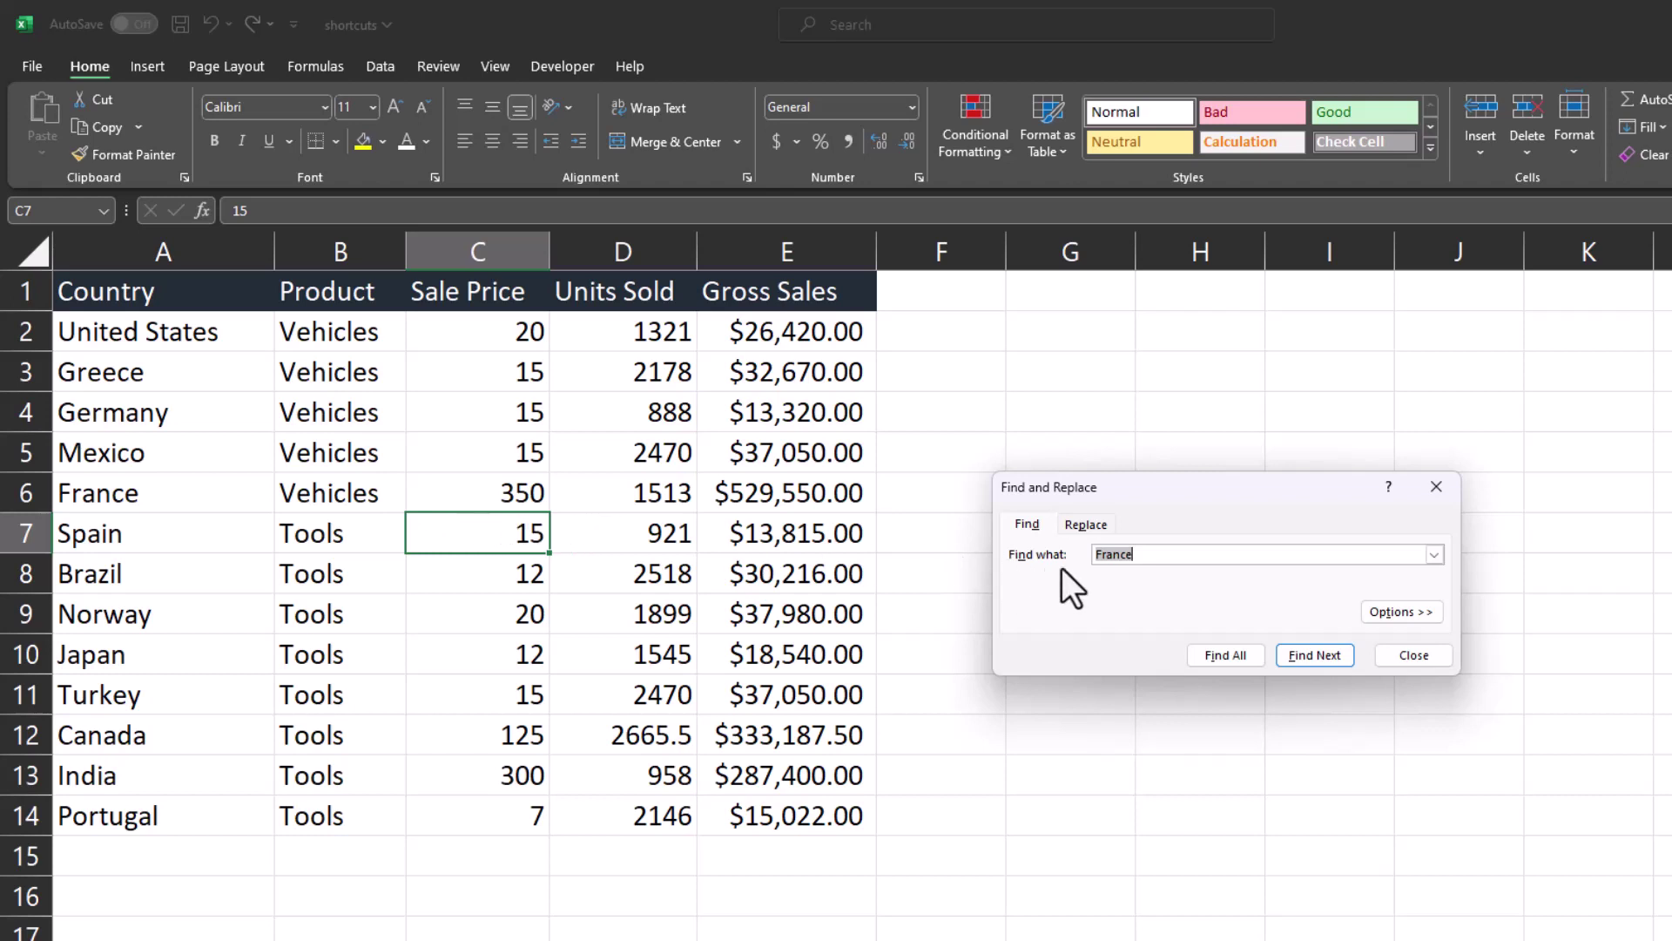
left_click(1284, 655)
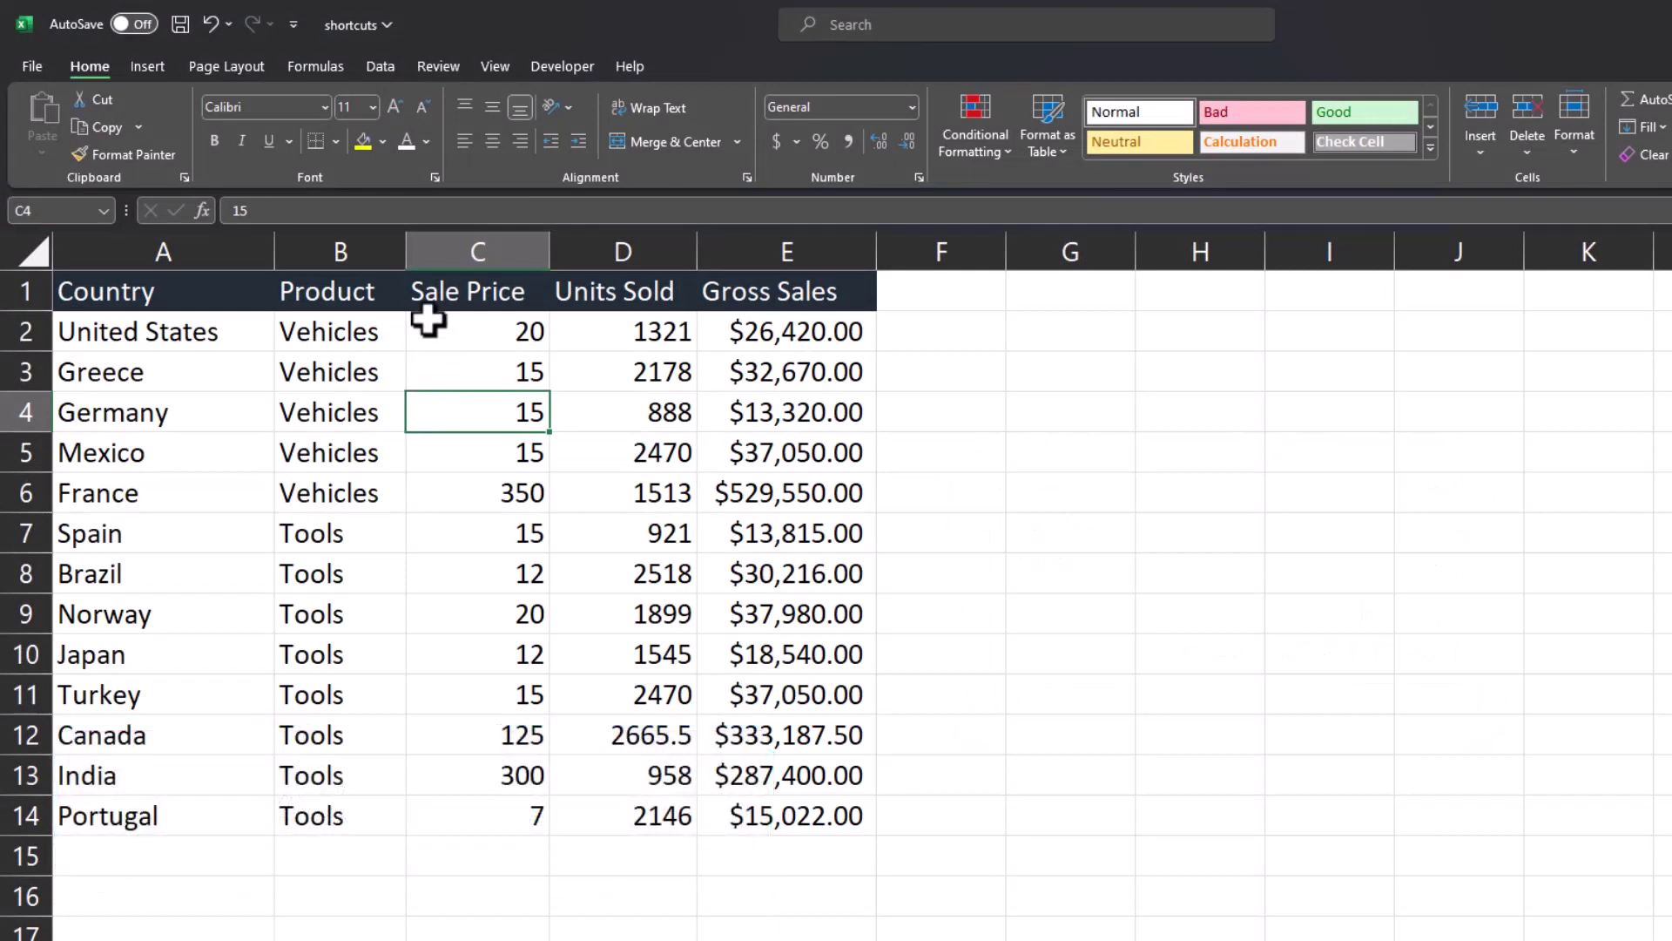
Add filter buttons to the country sales table's header row from the Data tab
left_click(397, 71)
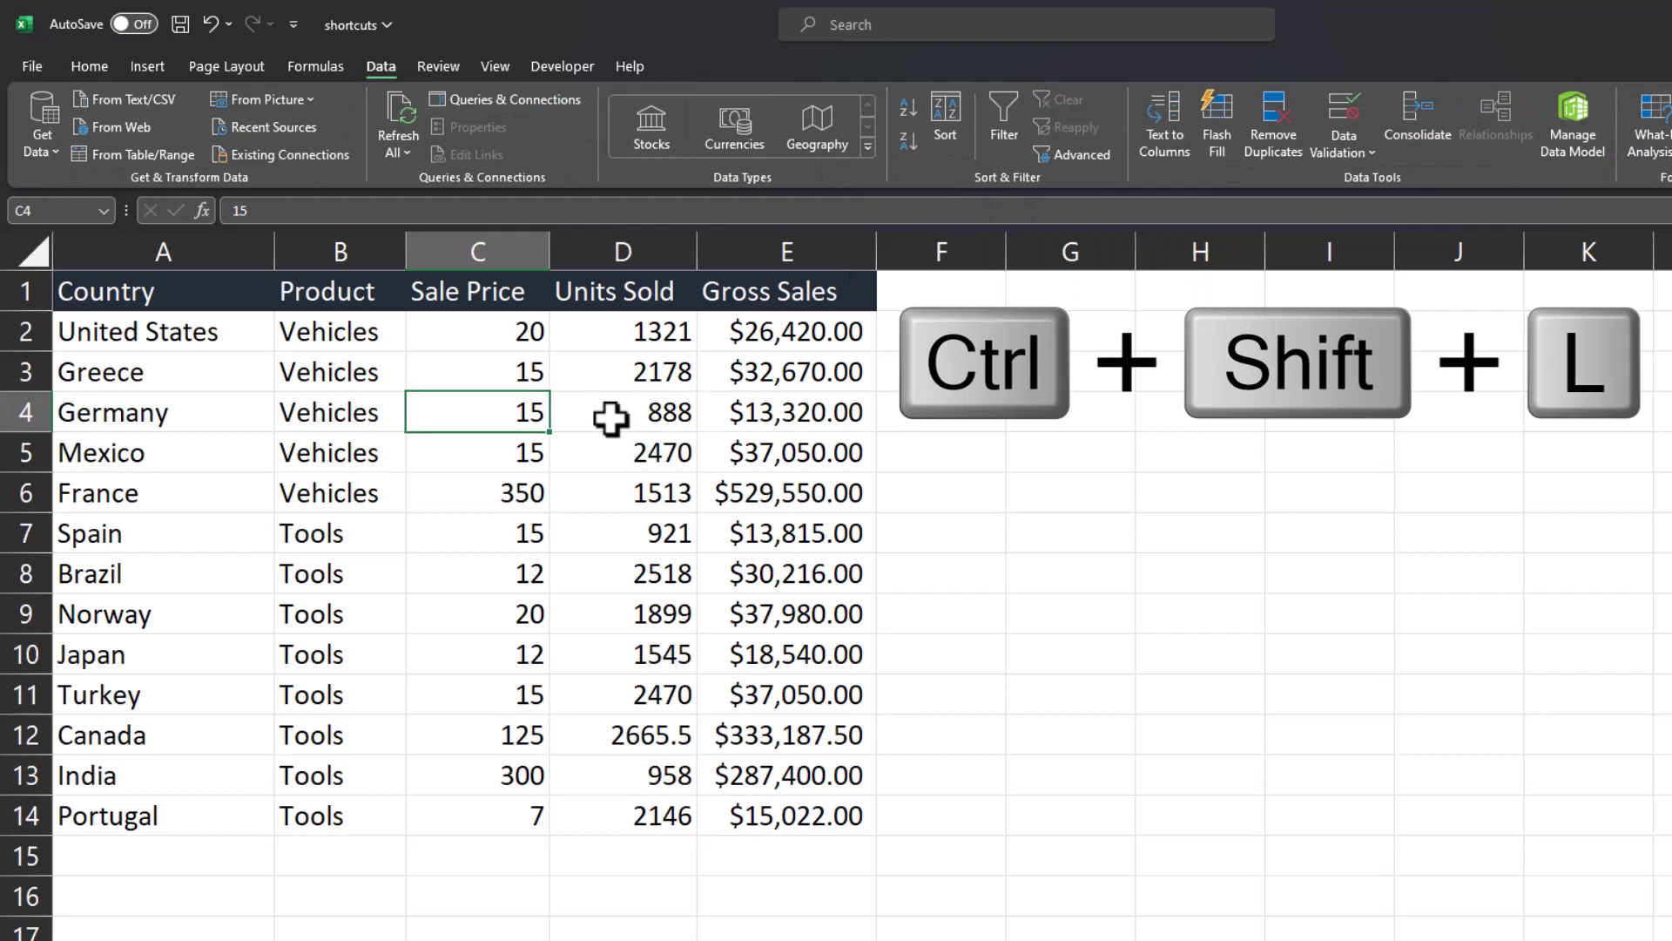
key("ctrl+shift+l")
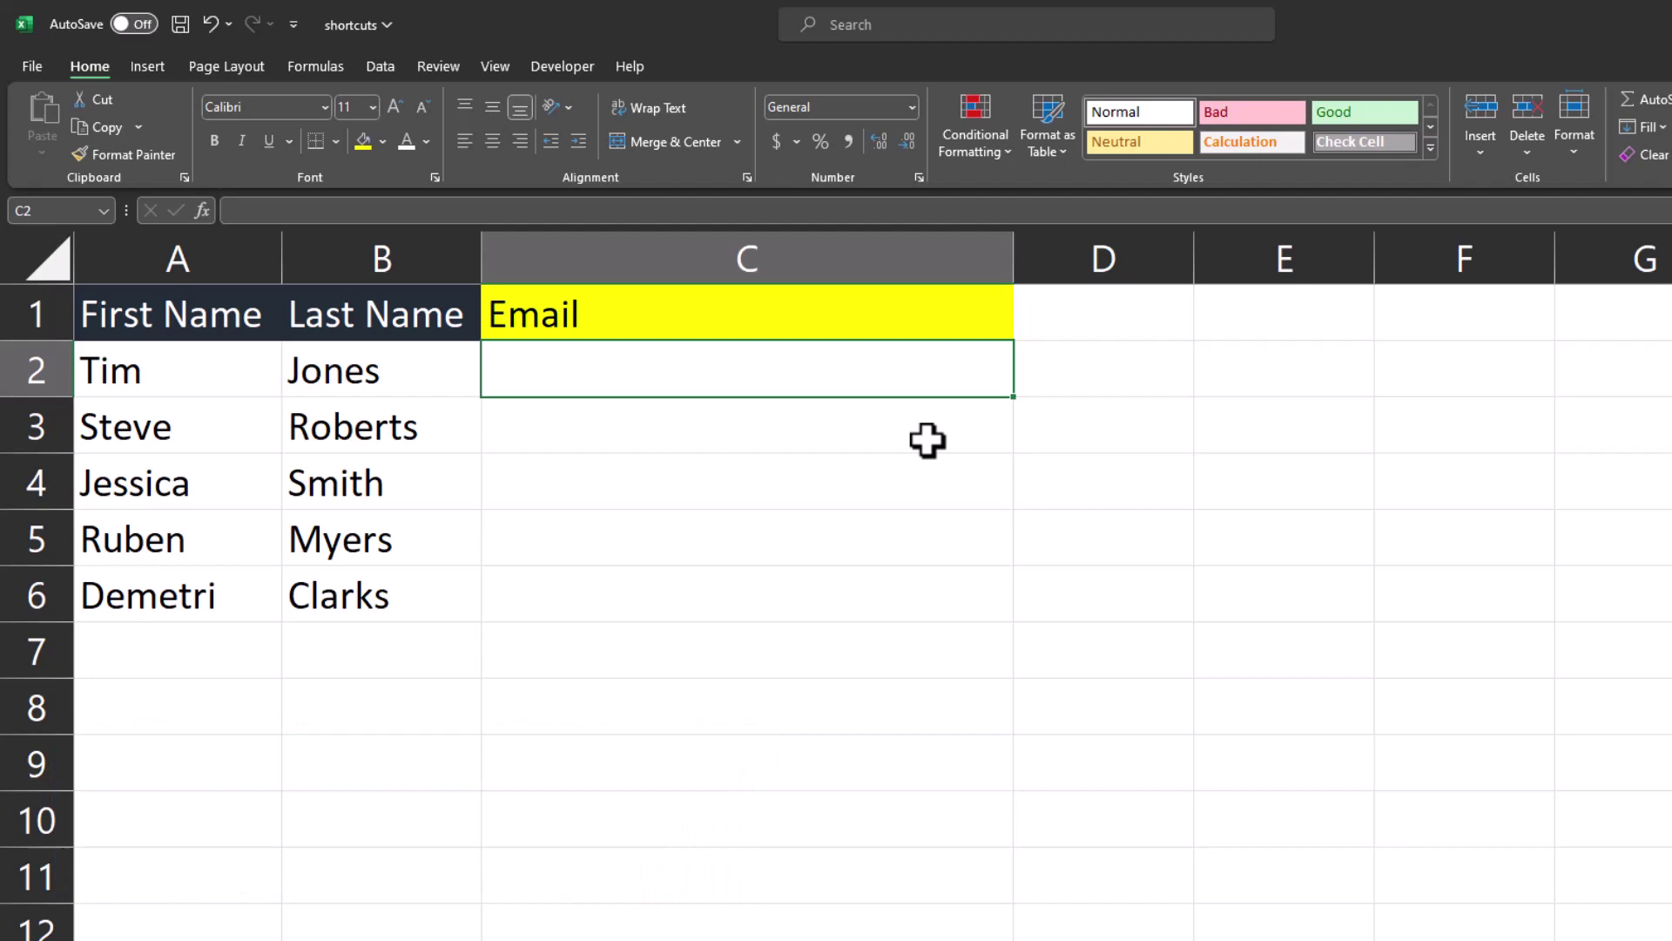
Enter the first person's e-mail address in C2 and Flash Fill the rest through C6
type("tim.jon")
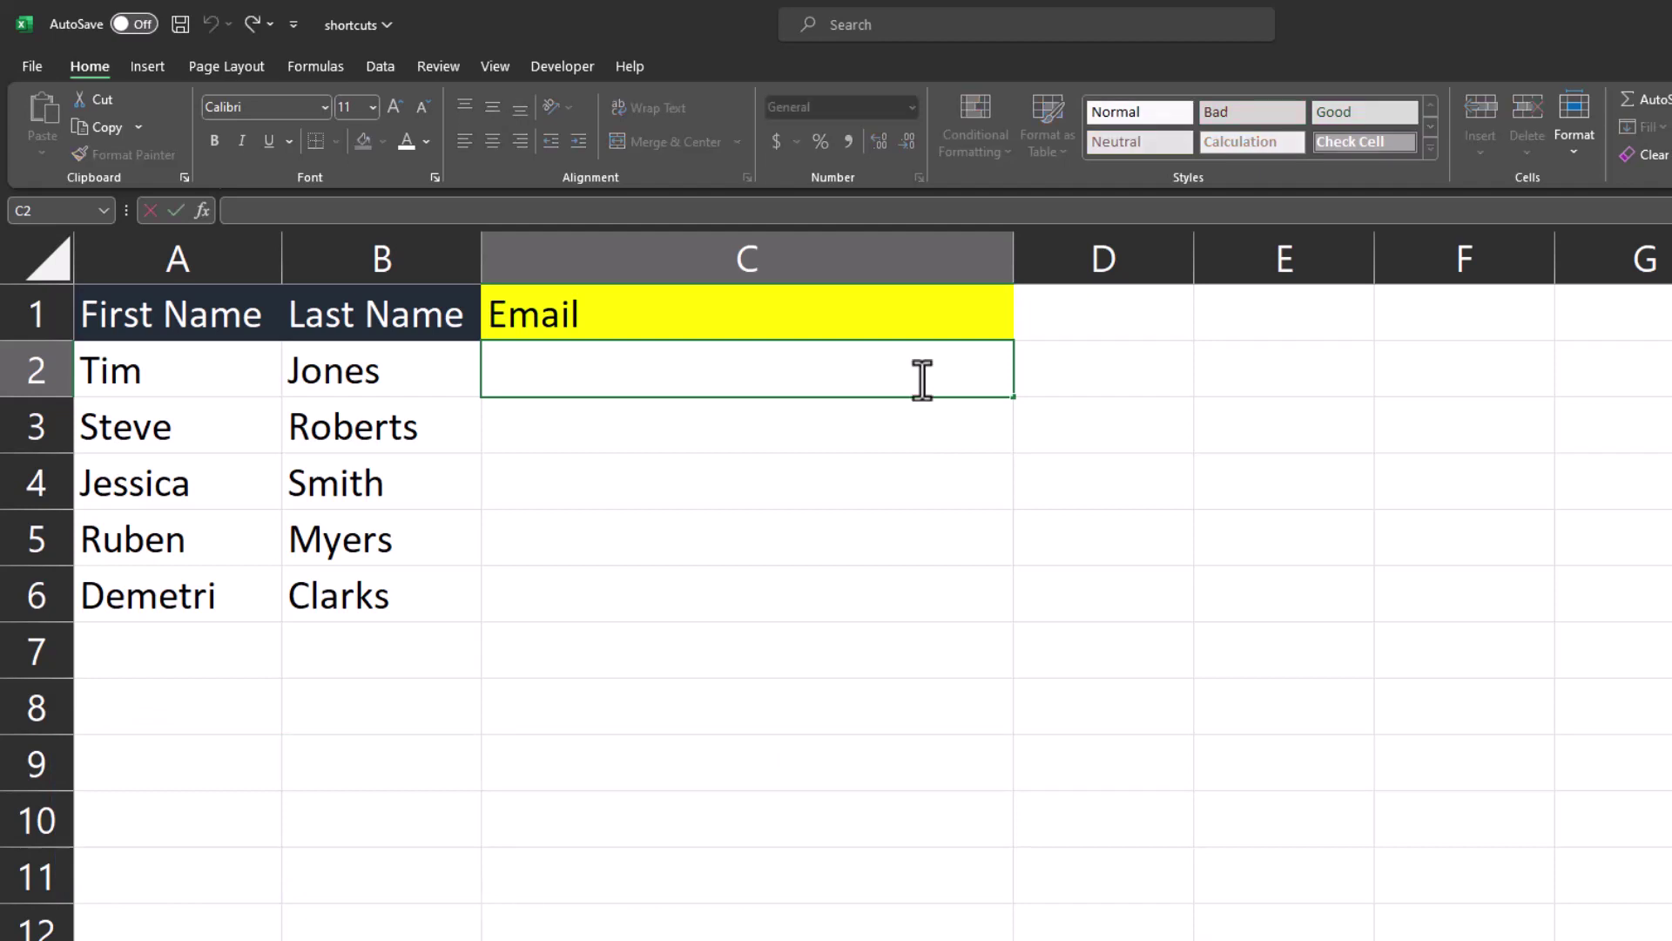
type("es@example.email")
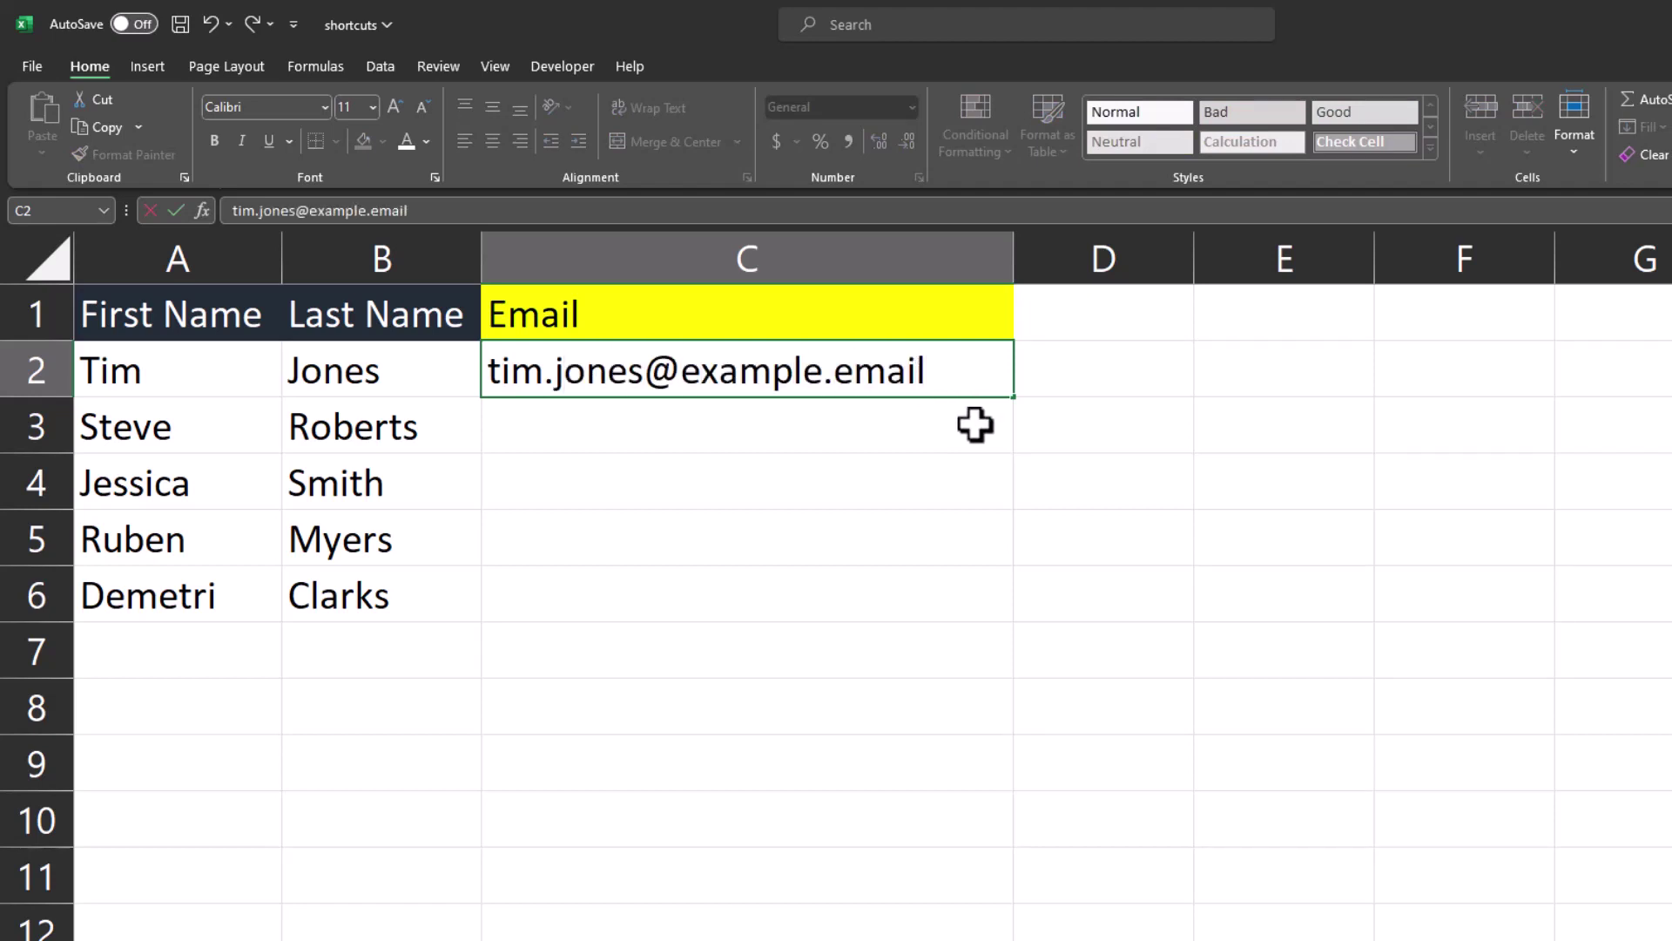
key("Return")
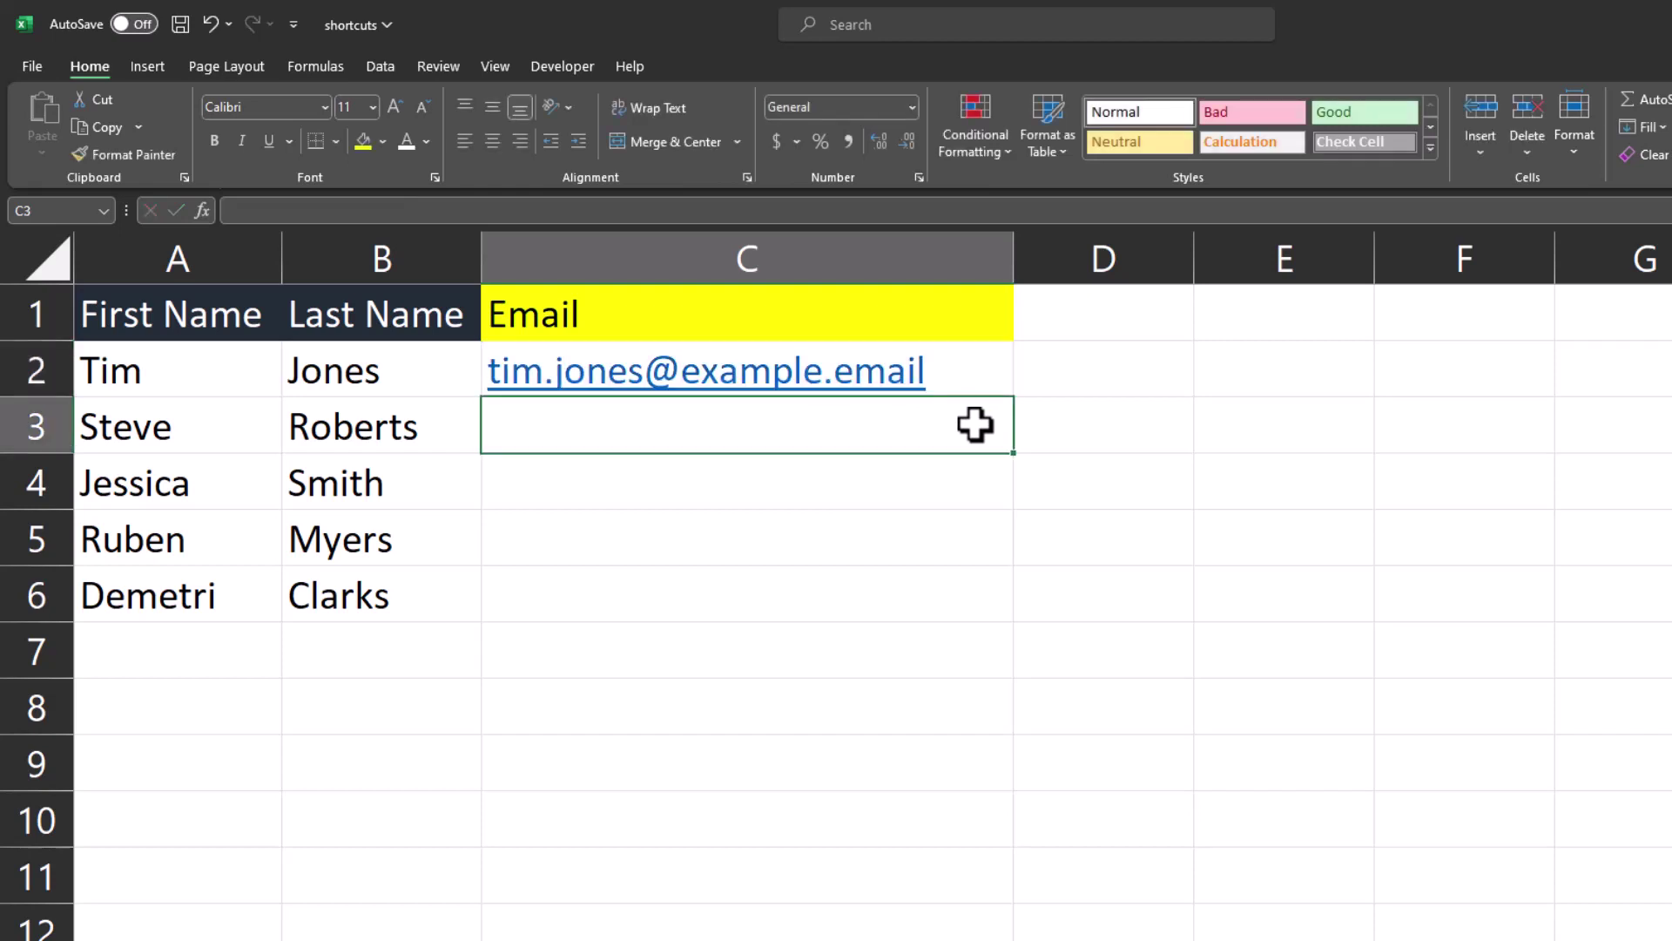
key("ctrl+e")
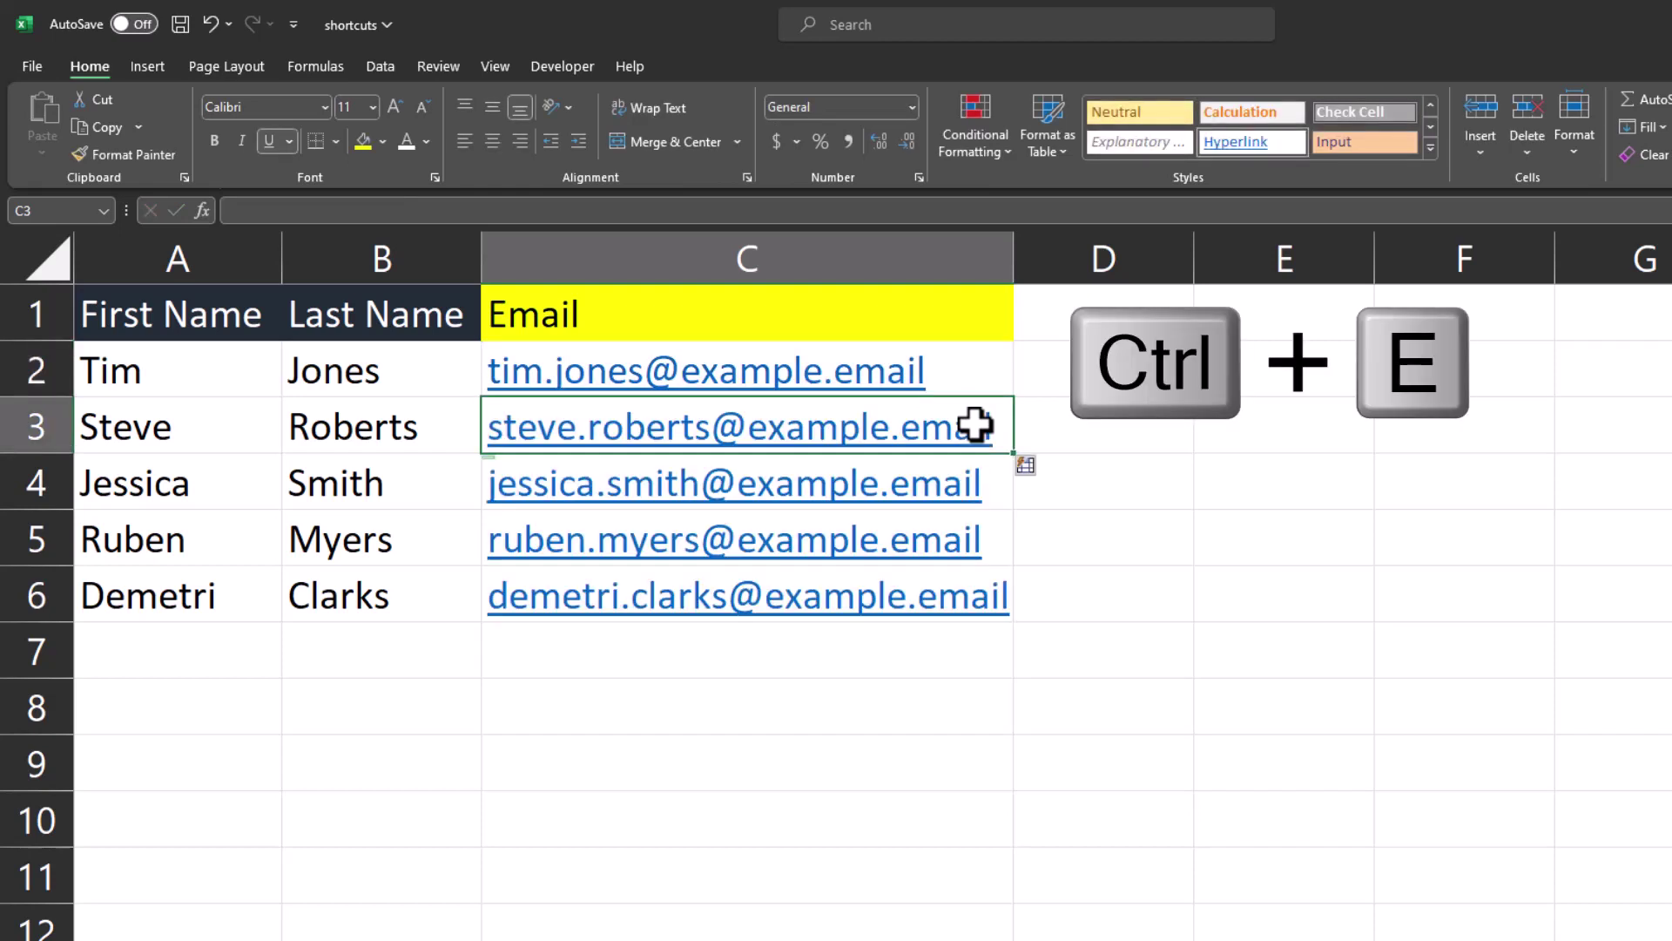
left_click(1037, 427)
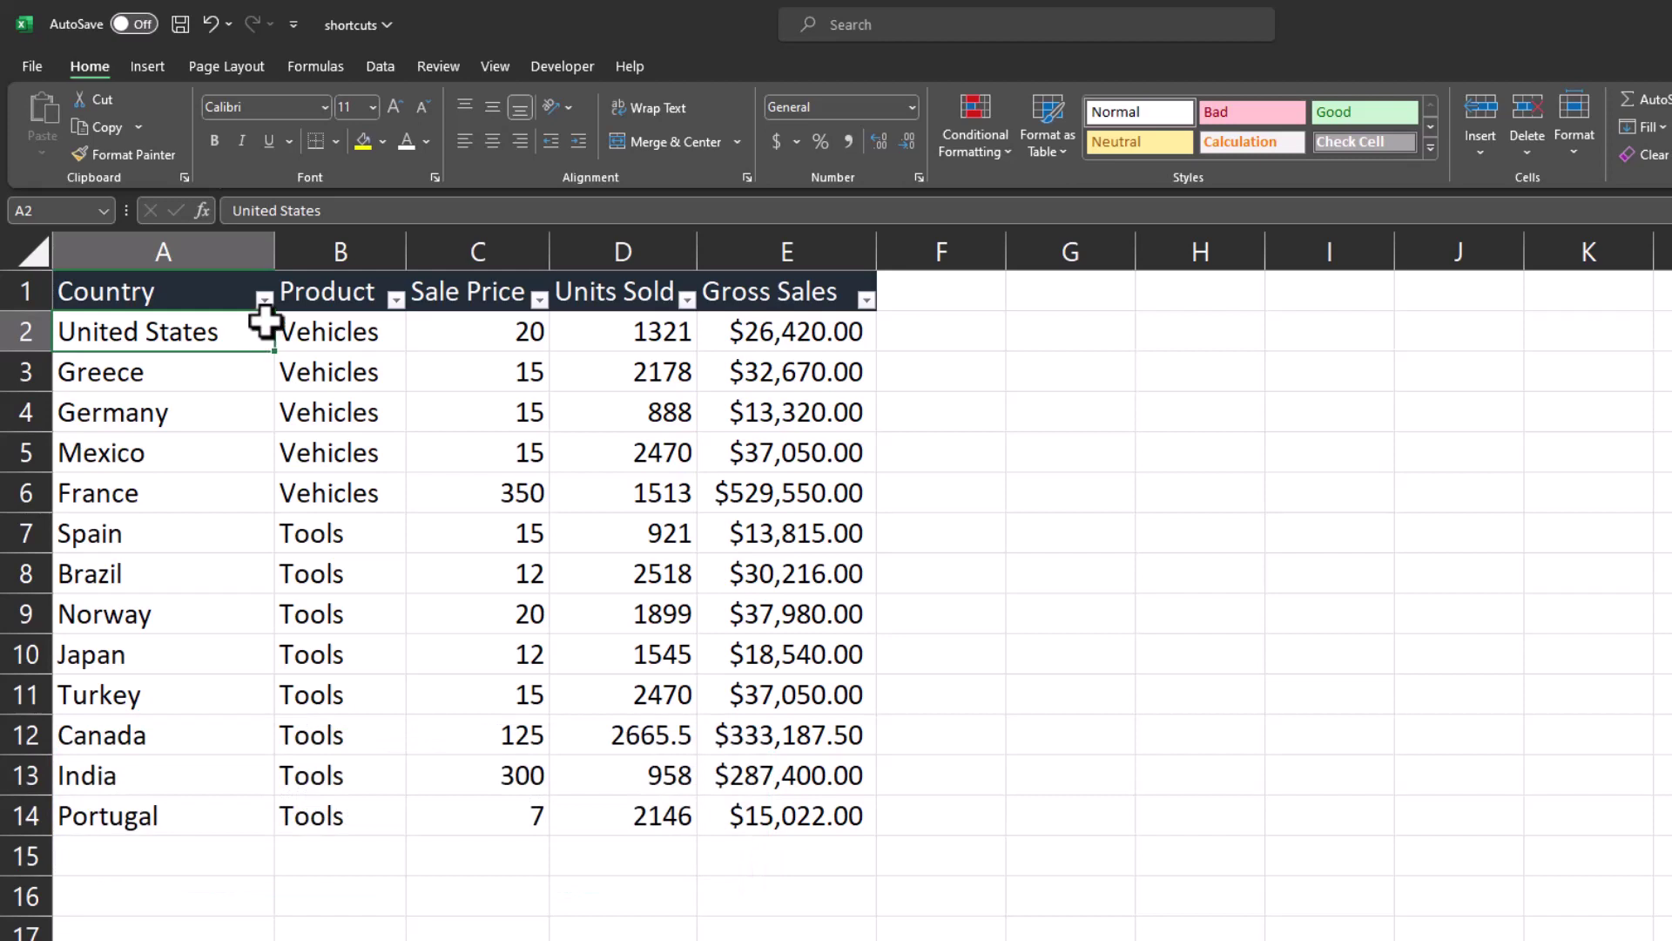
Filter the Country column to show only India
left_click(265, 299)
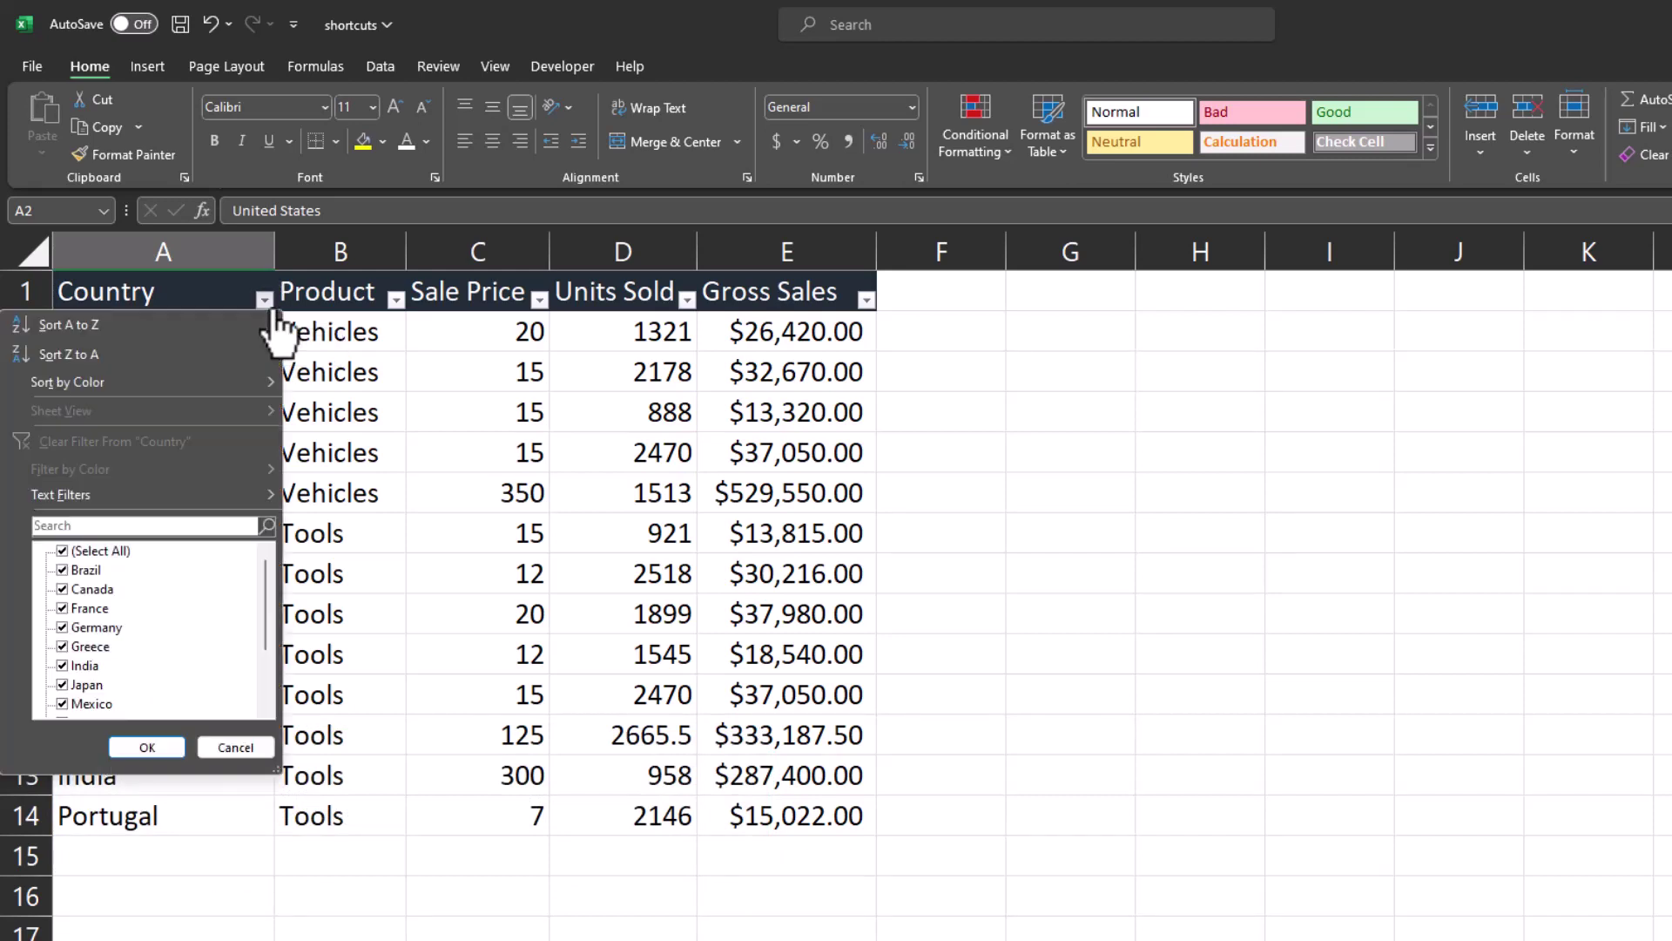
left_click(108, 551)
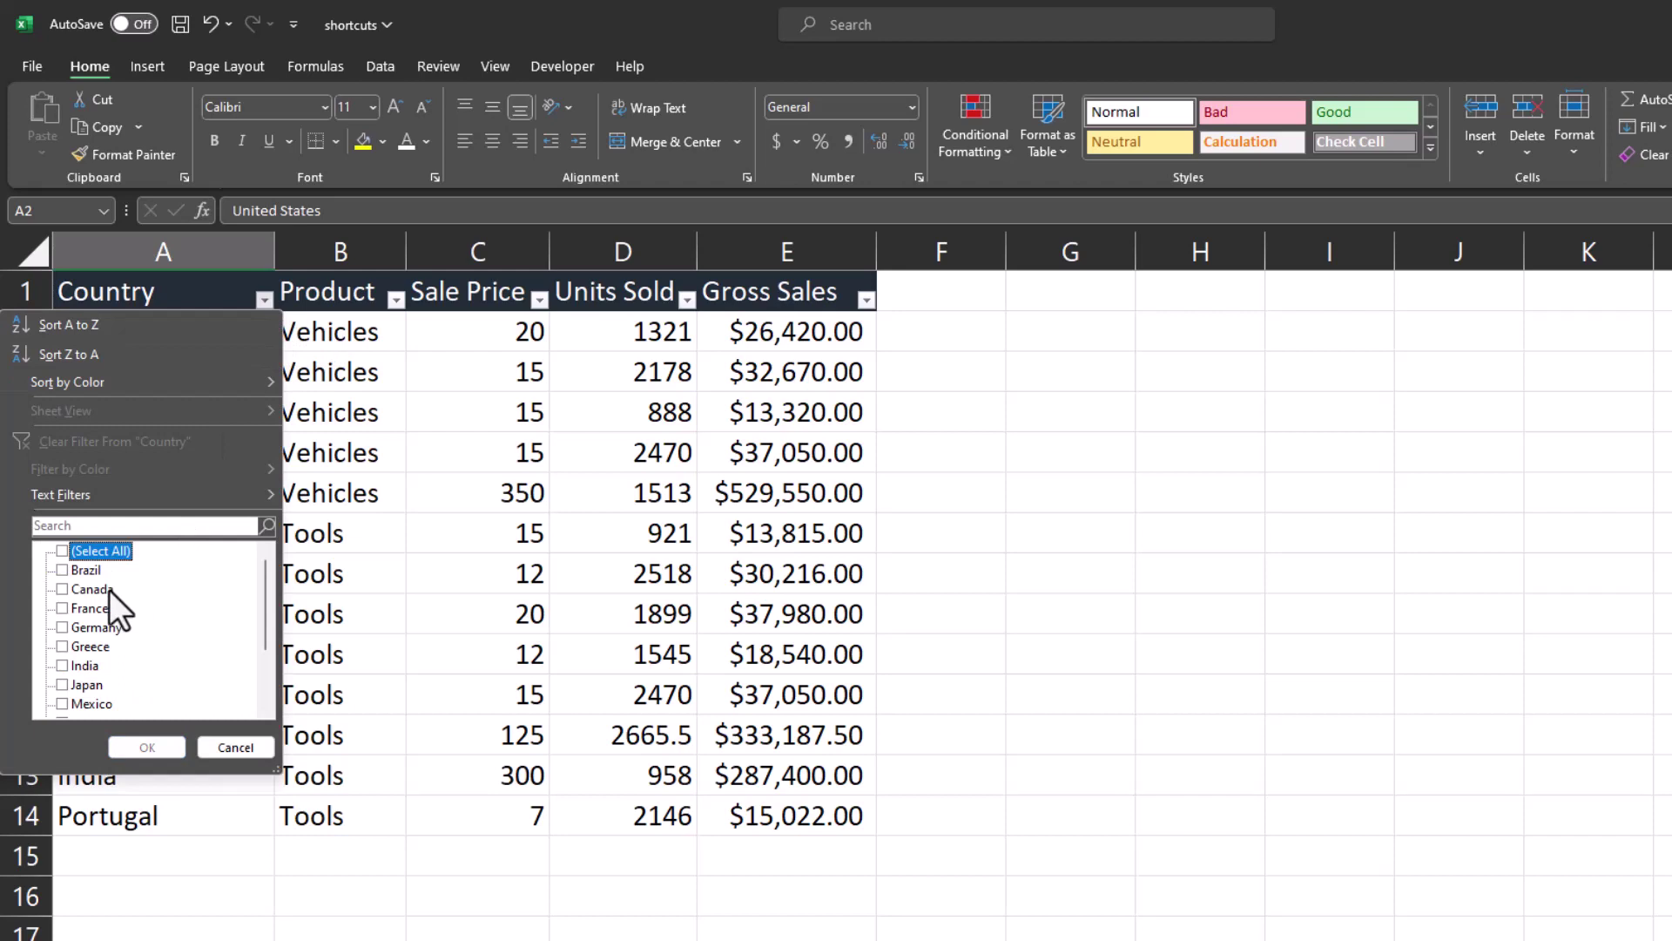
left_click(91, 666)
left_click(146, 747)
Clear the Country filter with Alt+A+C so all 13 countries show again
left_click(270, 377)
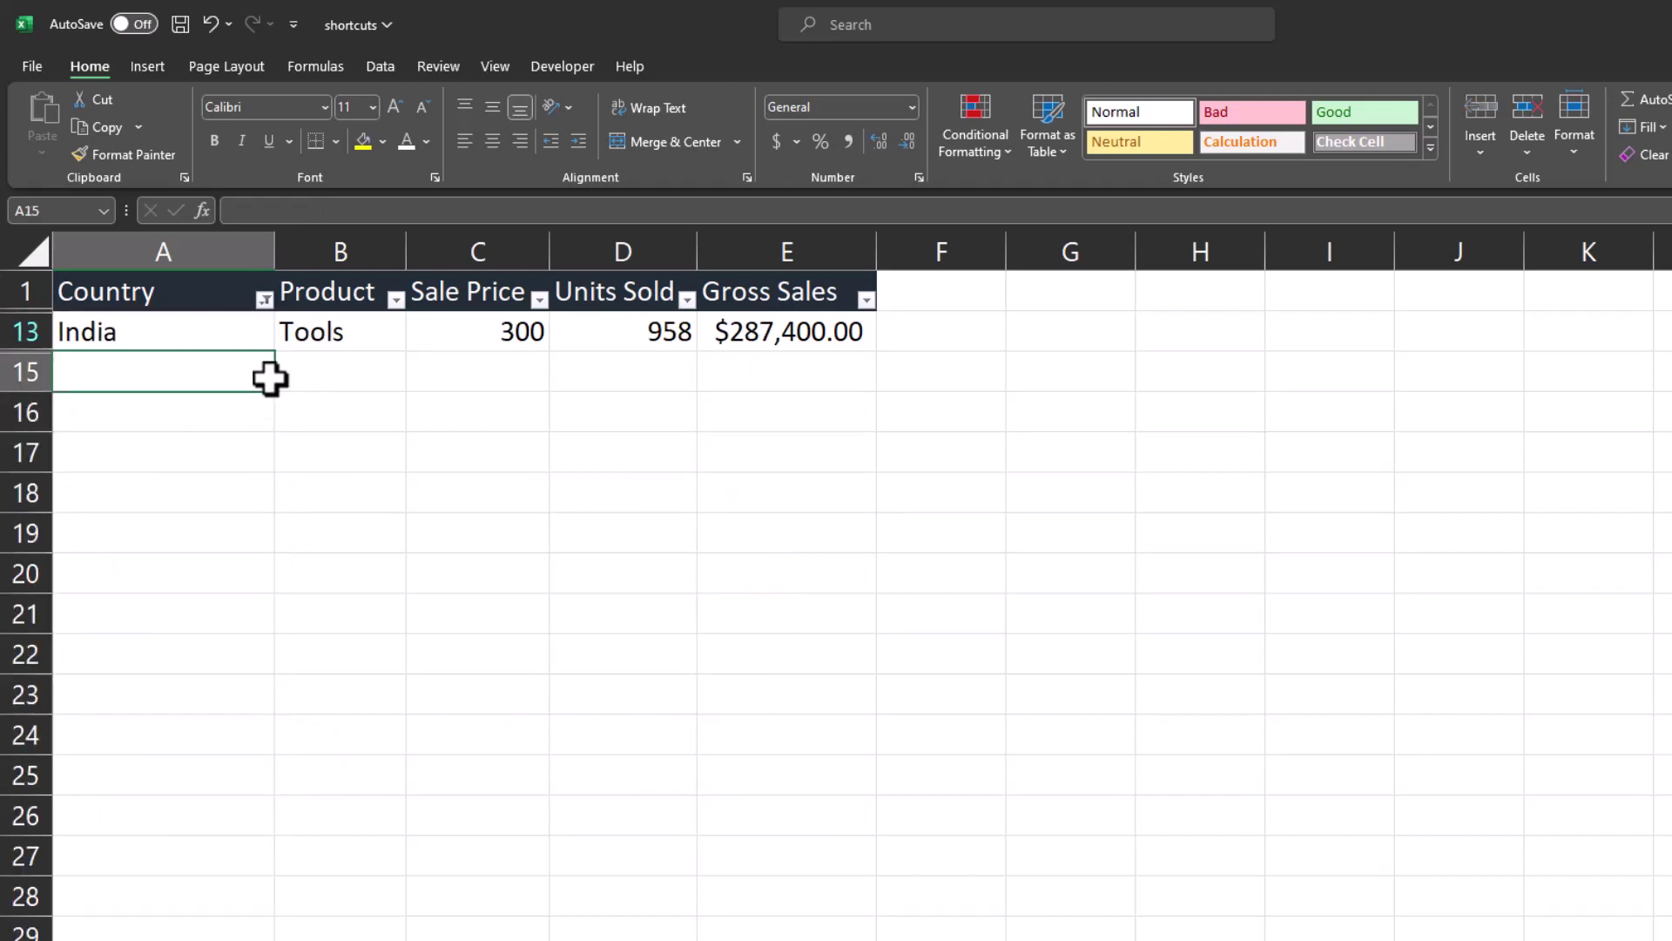
key("alt+a")
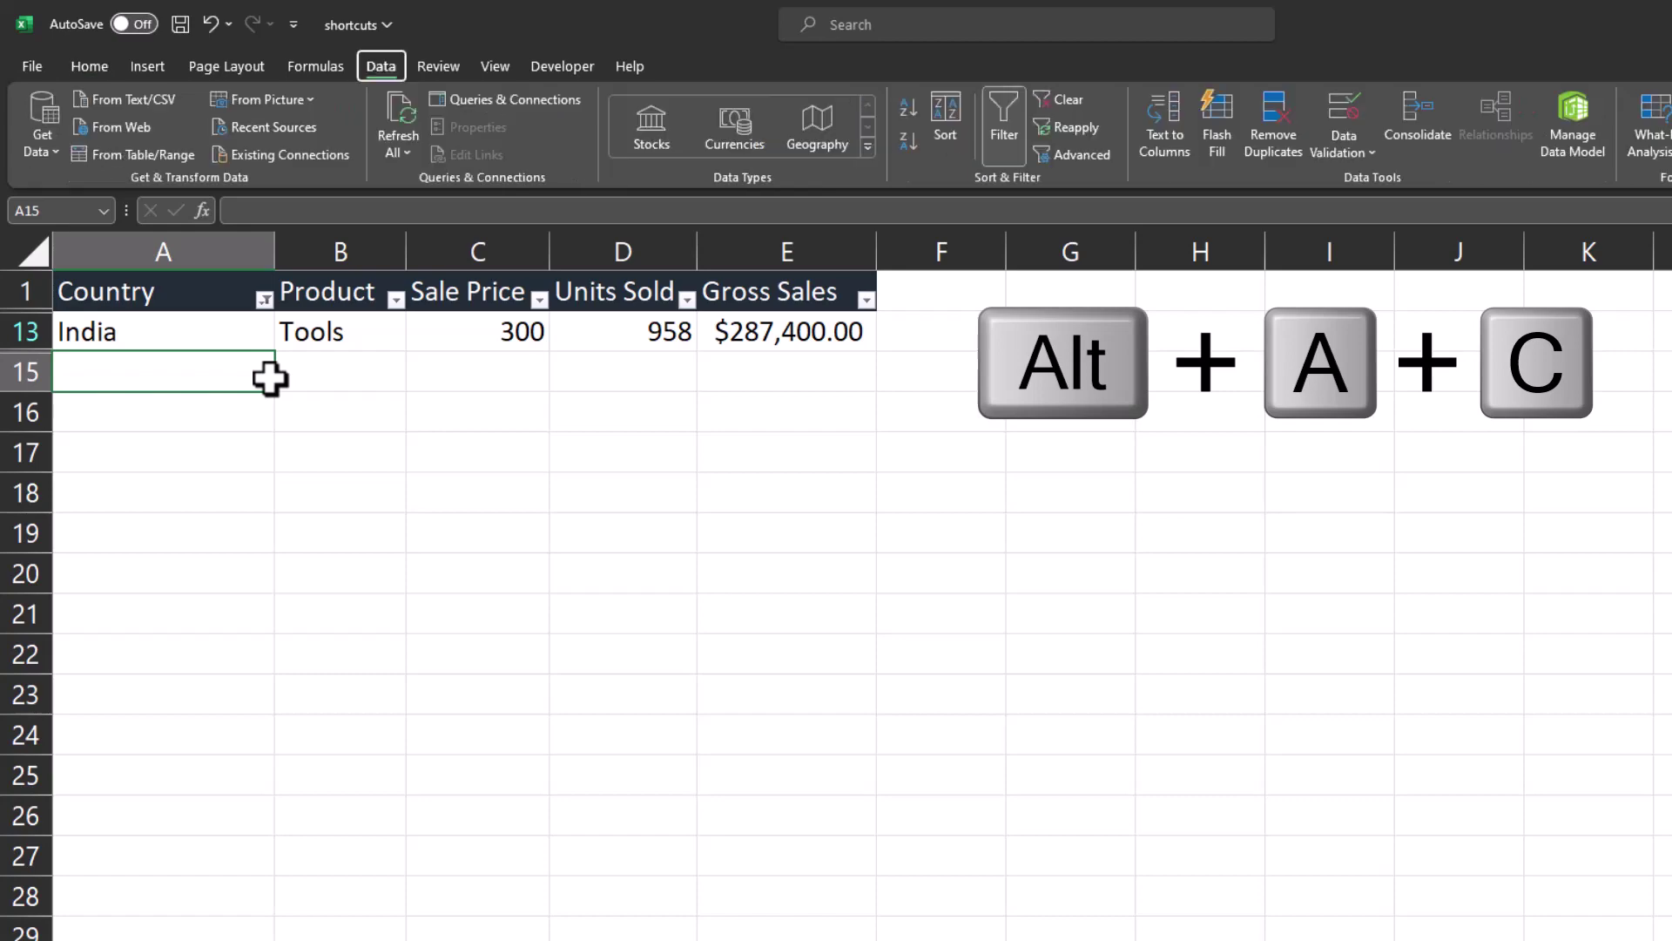
key("c")
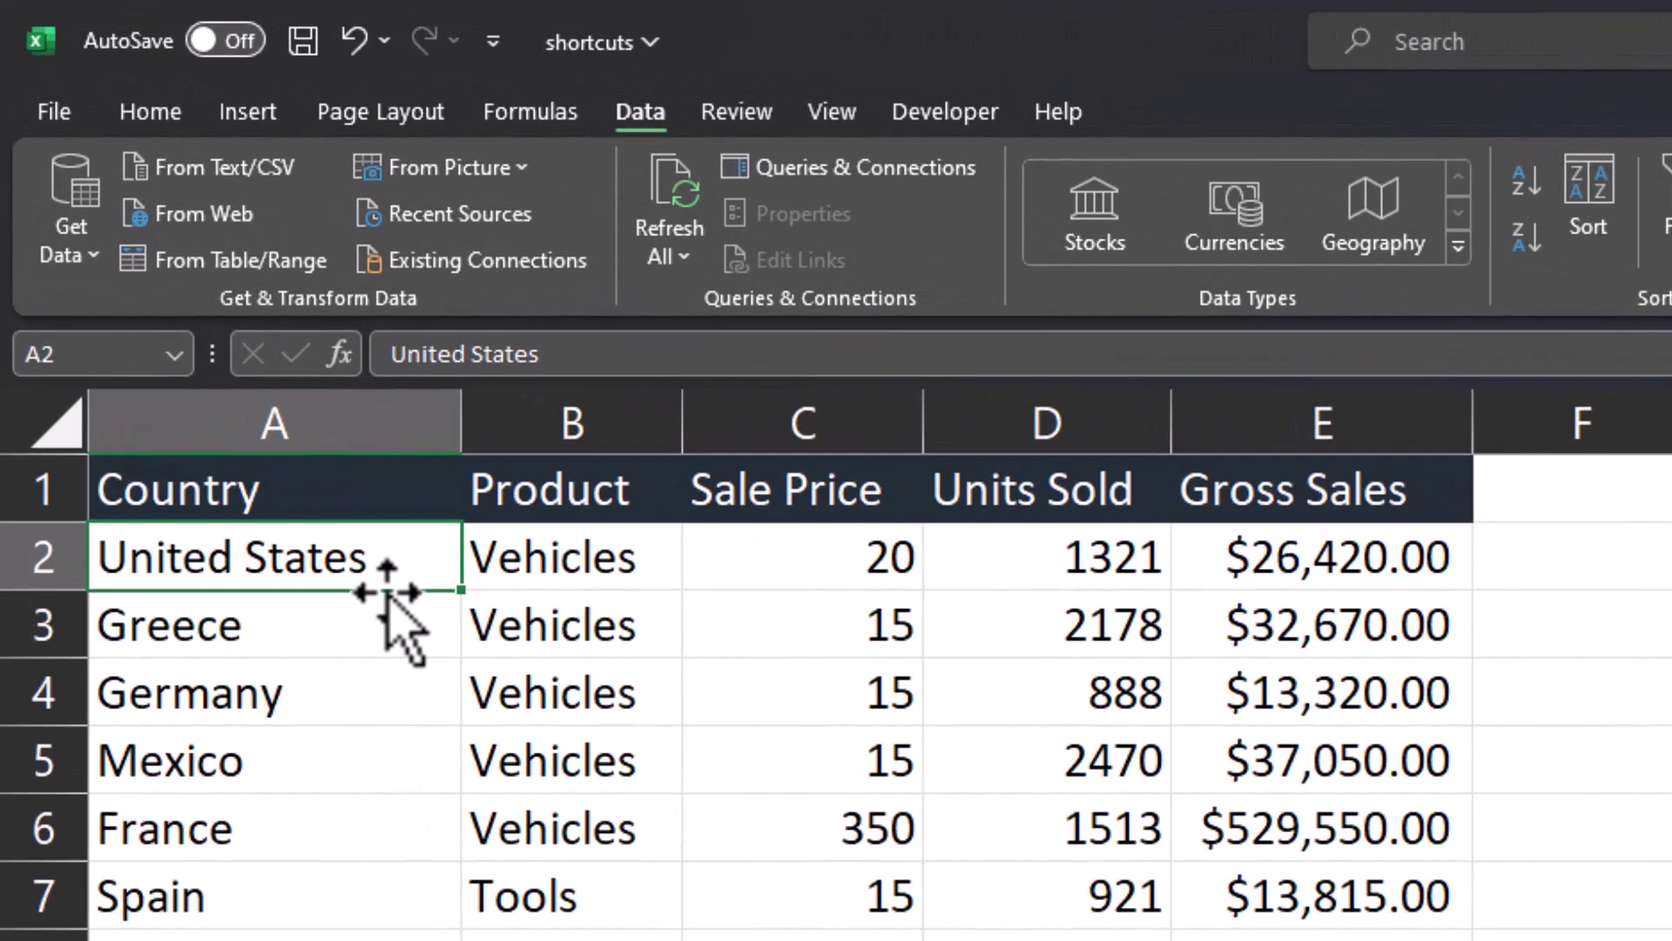
Switch the ribbon to the Formulas tab using the Alt, M KeyTips
key("alt")
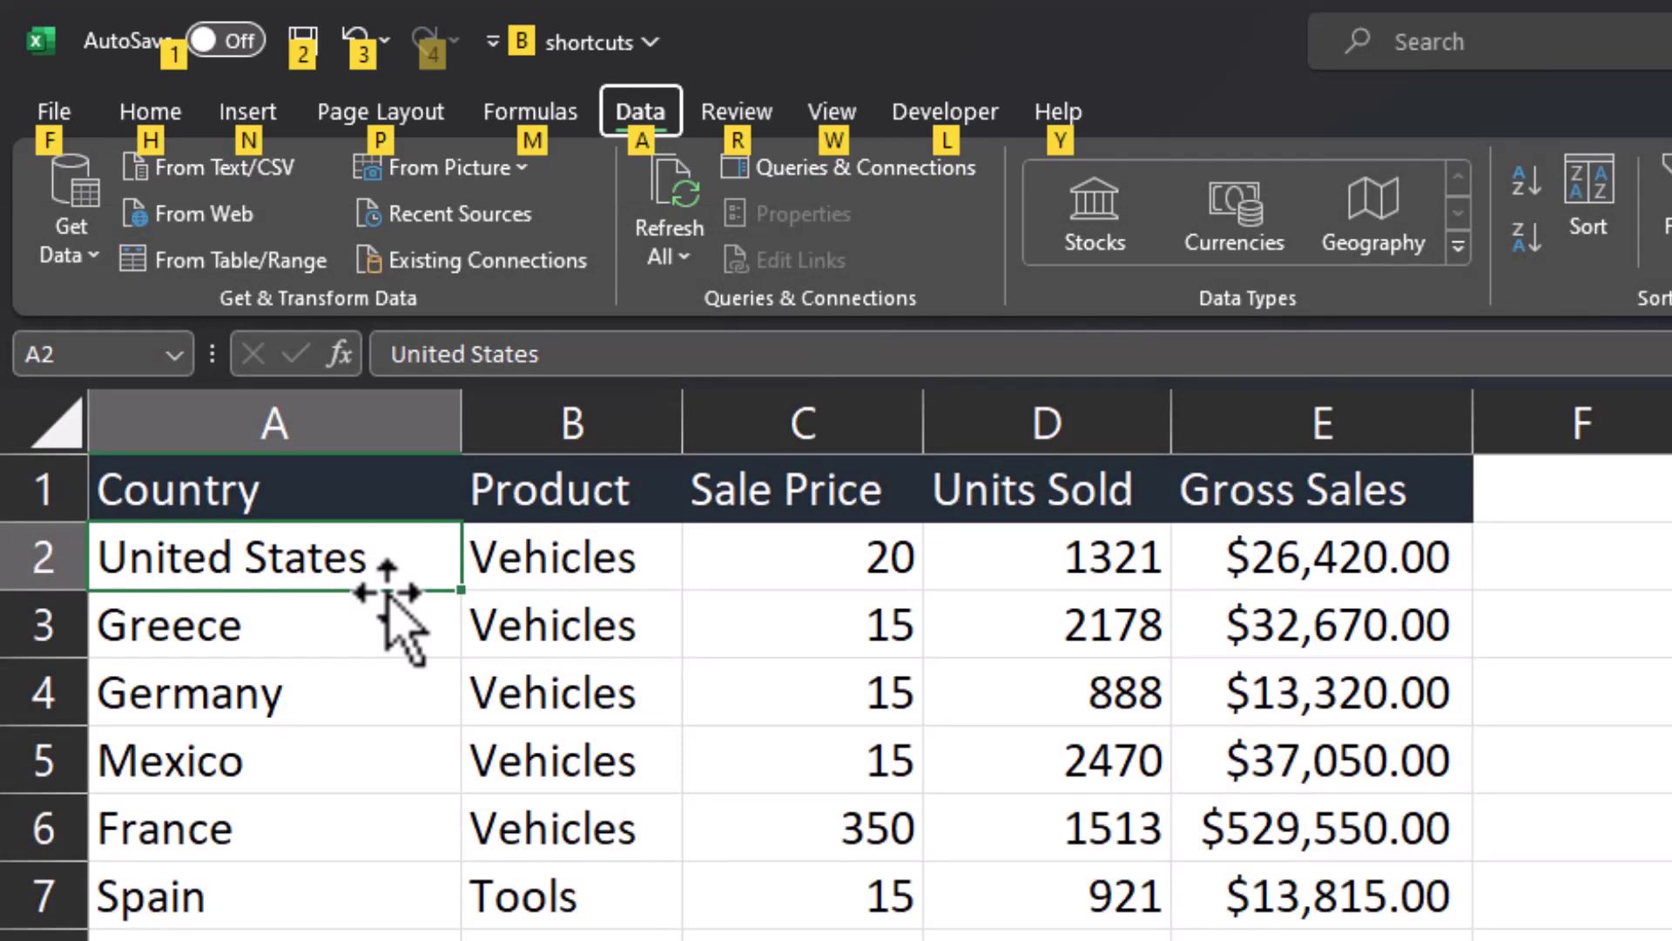
key("m")
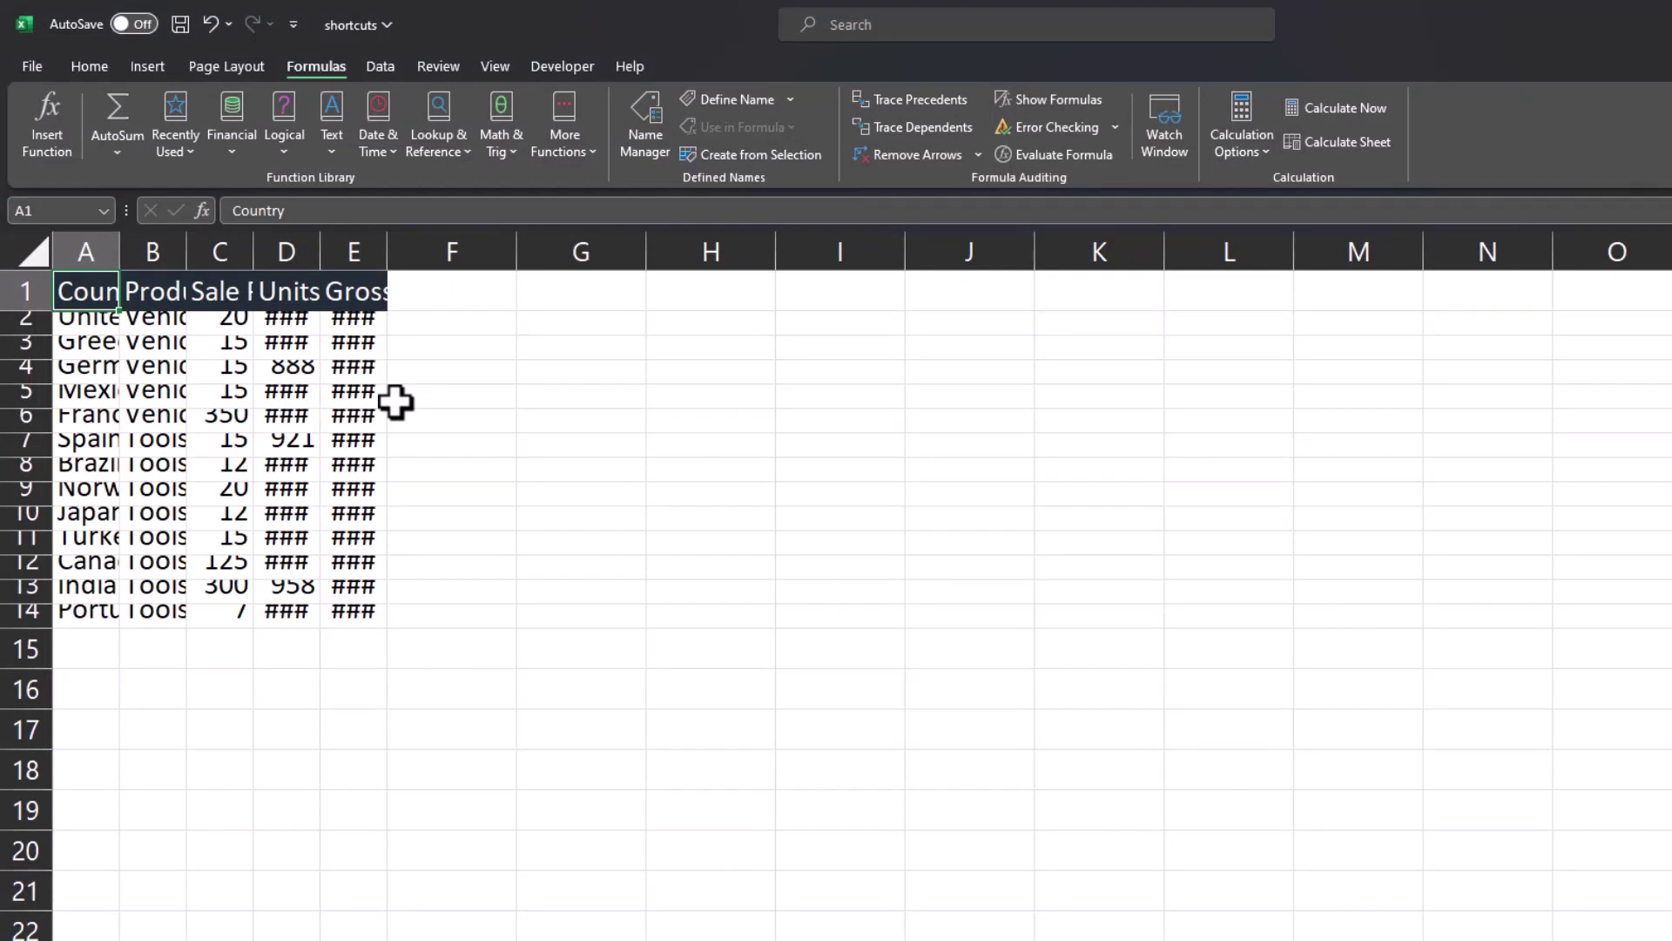
Select the whole table and autofit the widths of columns A–E
left_click(211, 326)
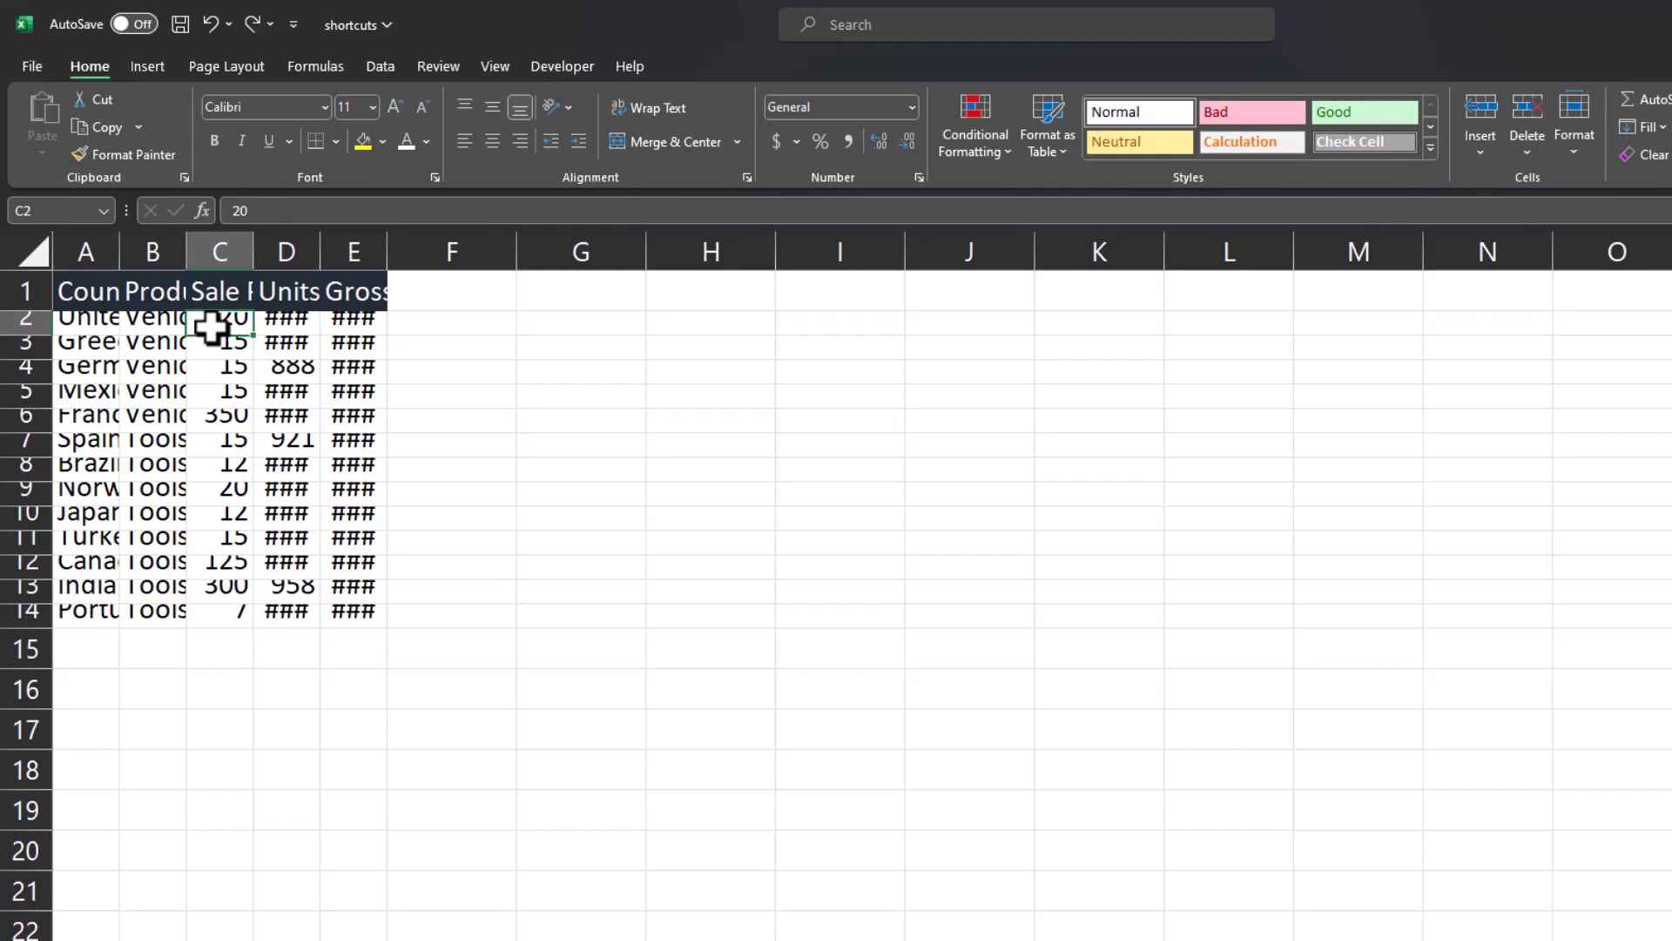
key("ctrl+a")
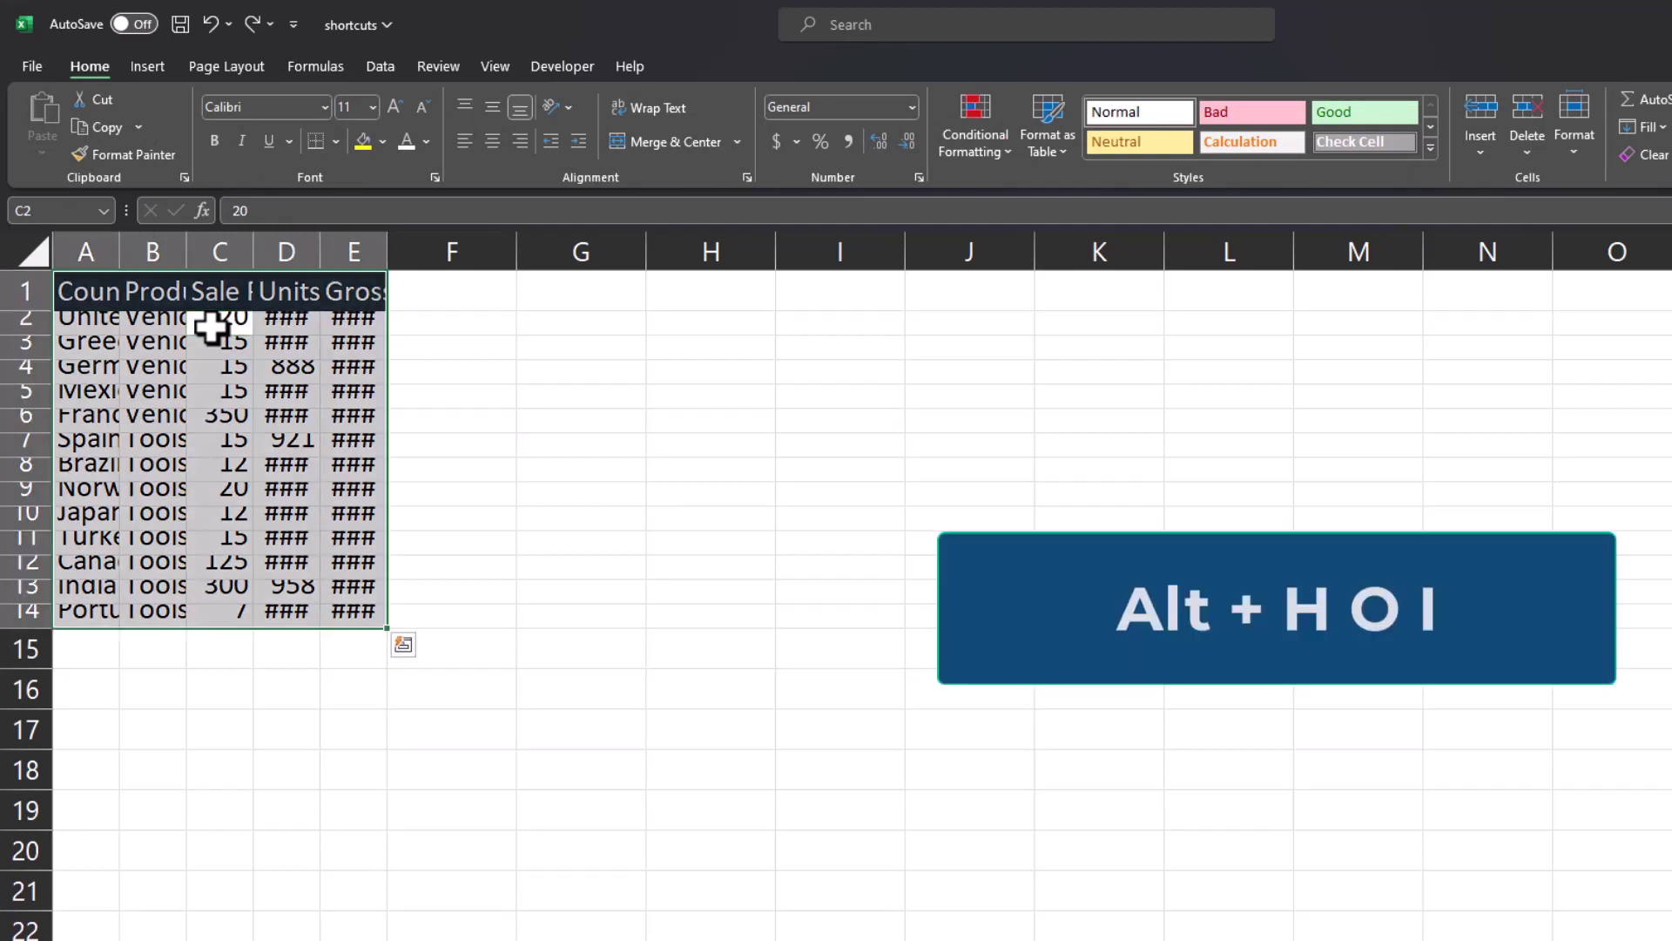
key("alt")
key("h")
key("o")
key("i")
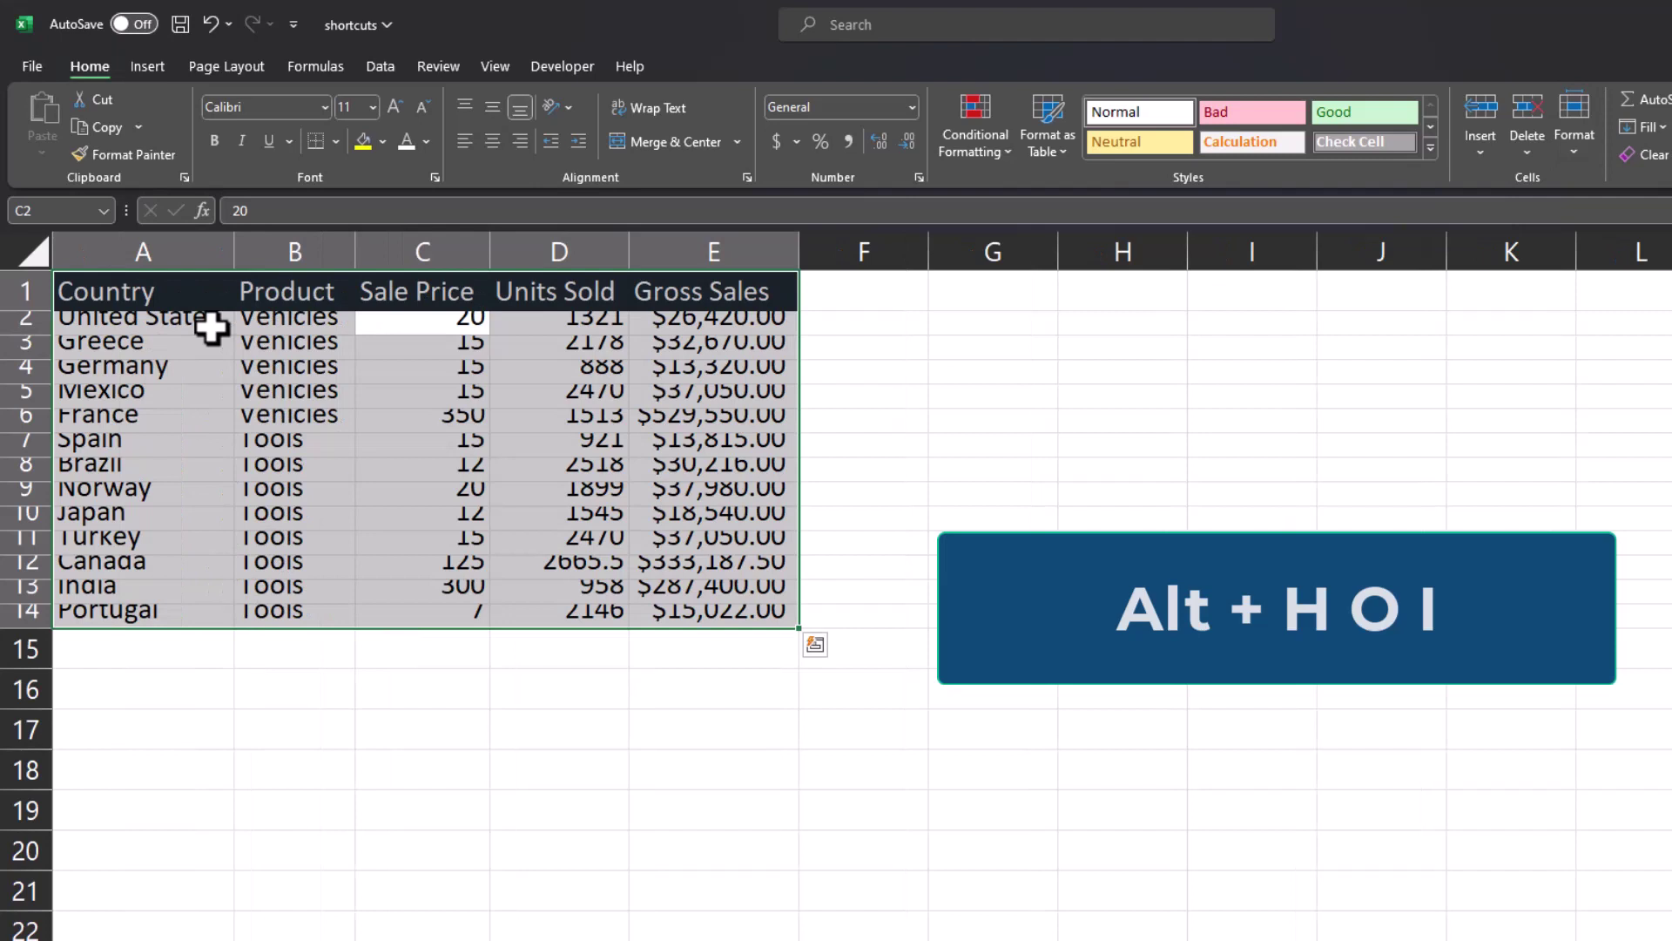
Autofit the heights of rows 2–14 with Alt+H O A
key("alt")
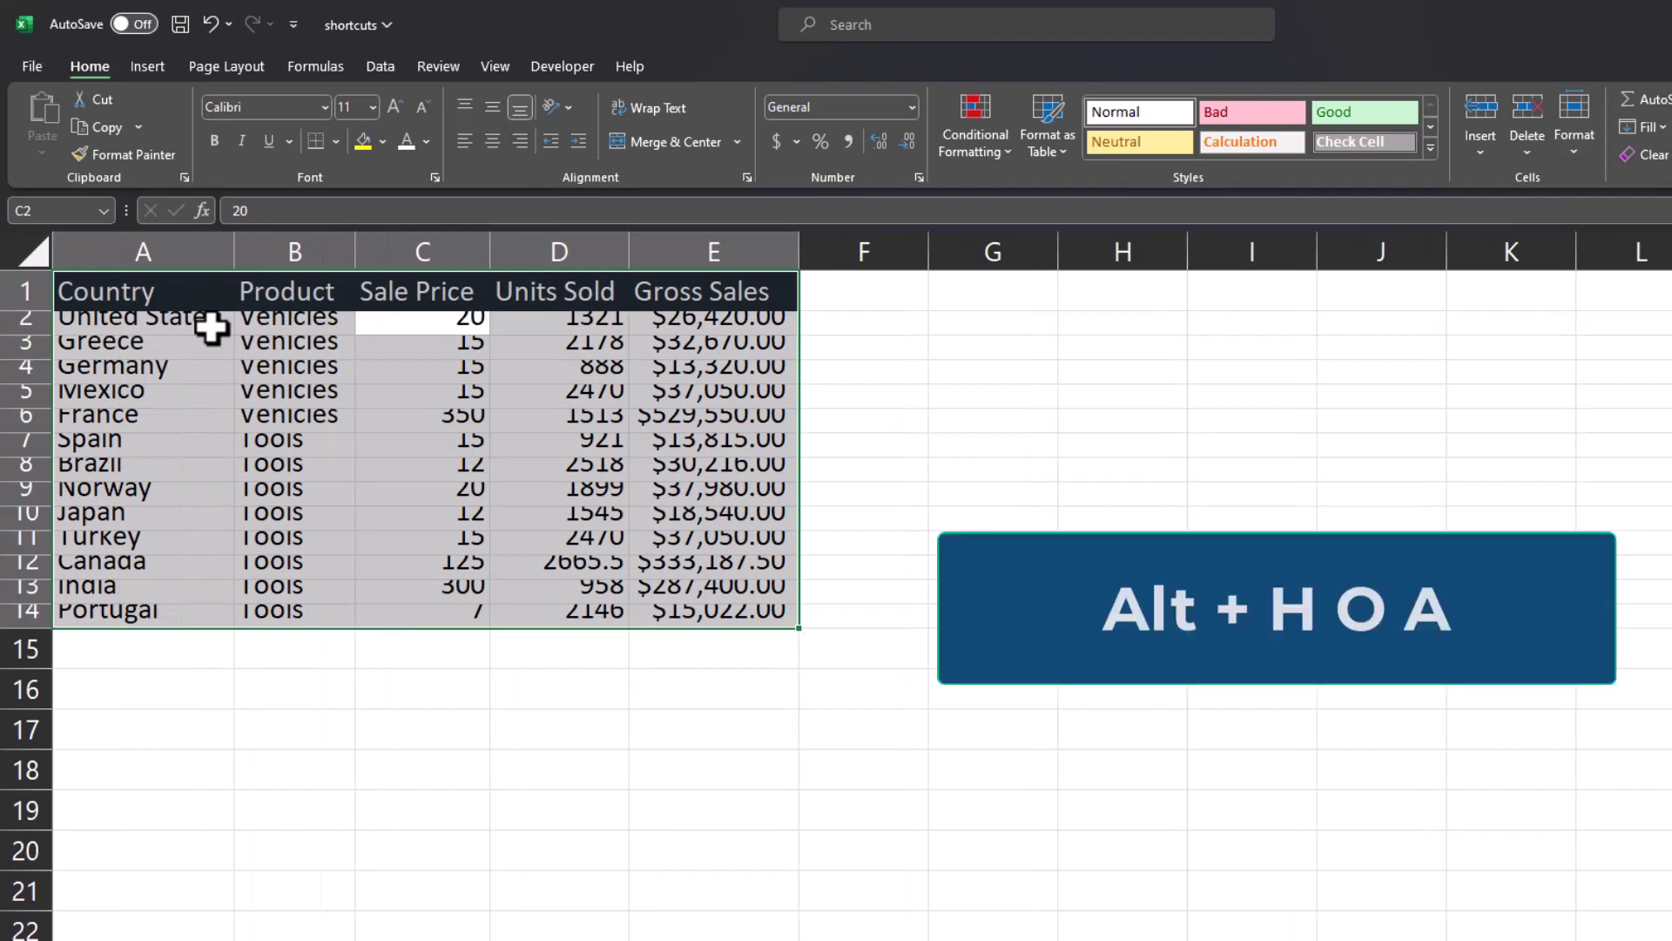
key("h")
key("o")
key("a")
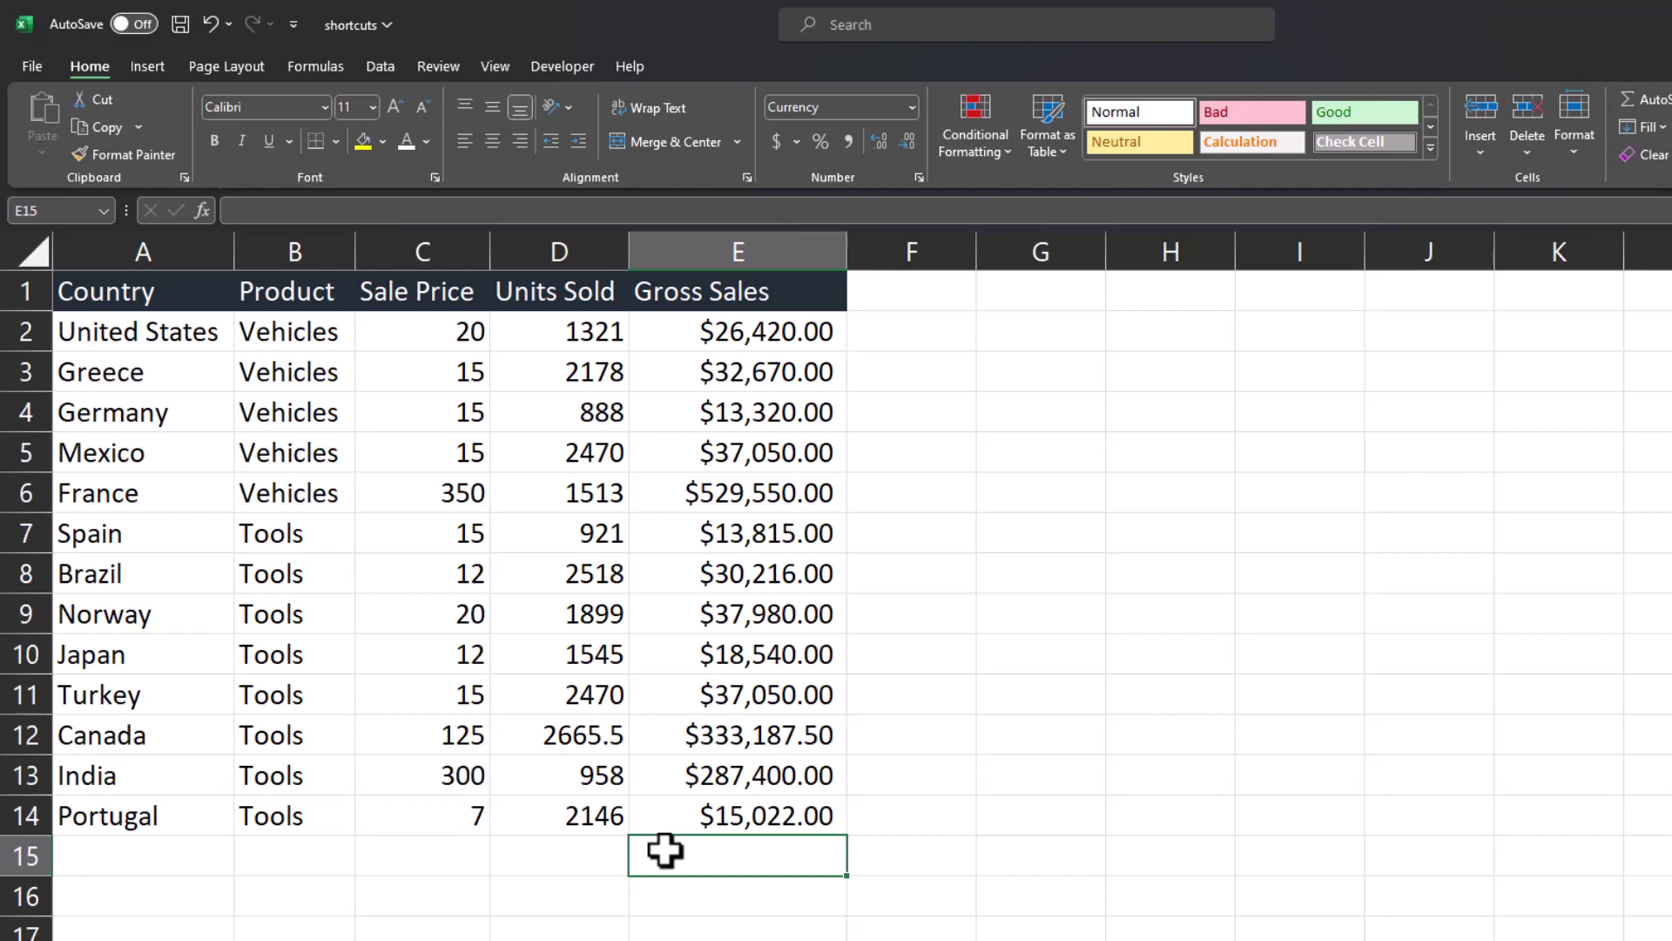
Total Gross Sales in E15 with =SUM(E2:E14), showing $1,412,220.50
key("alt+equal")
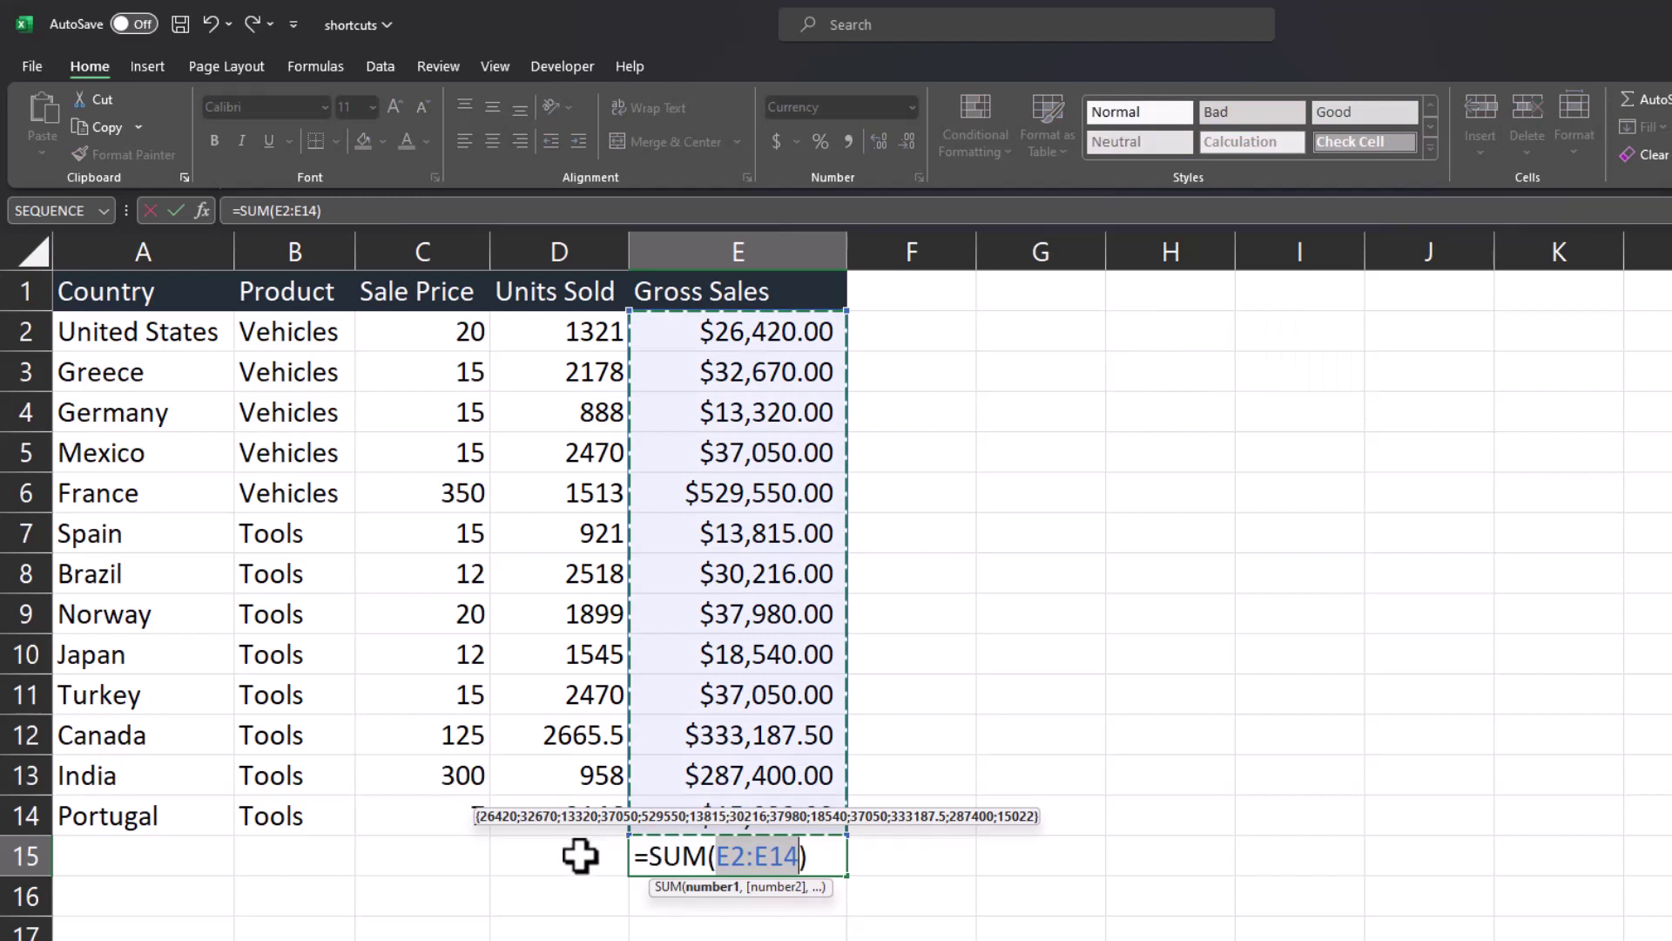
key("Return")
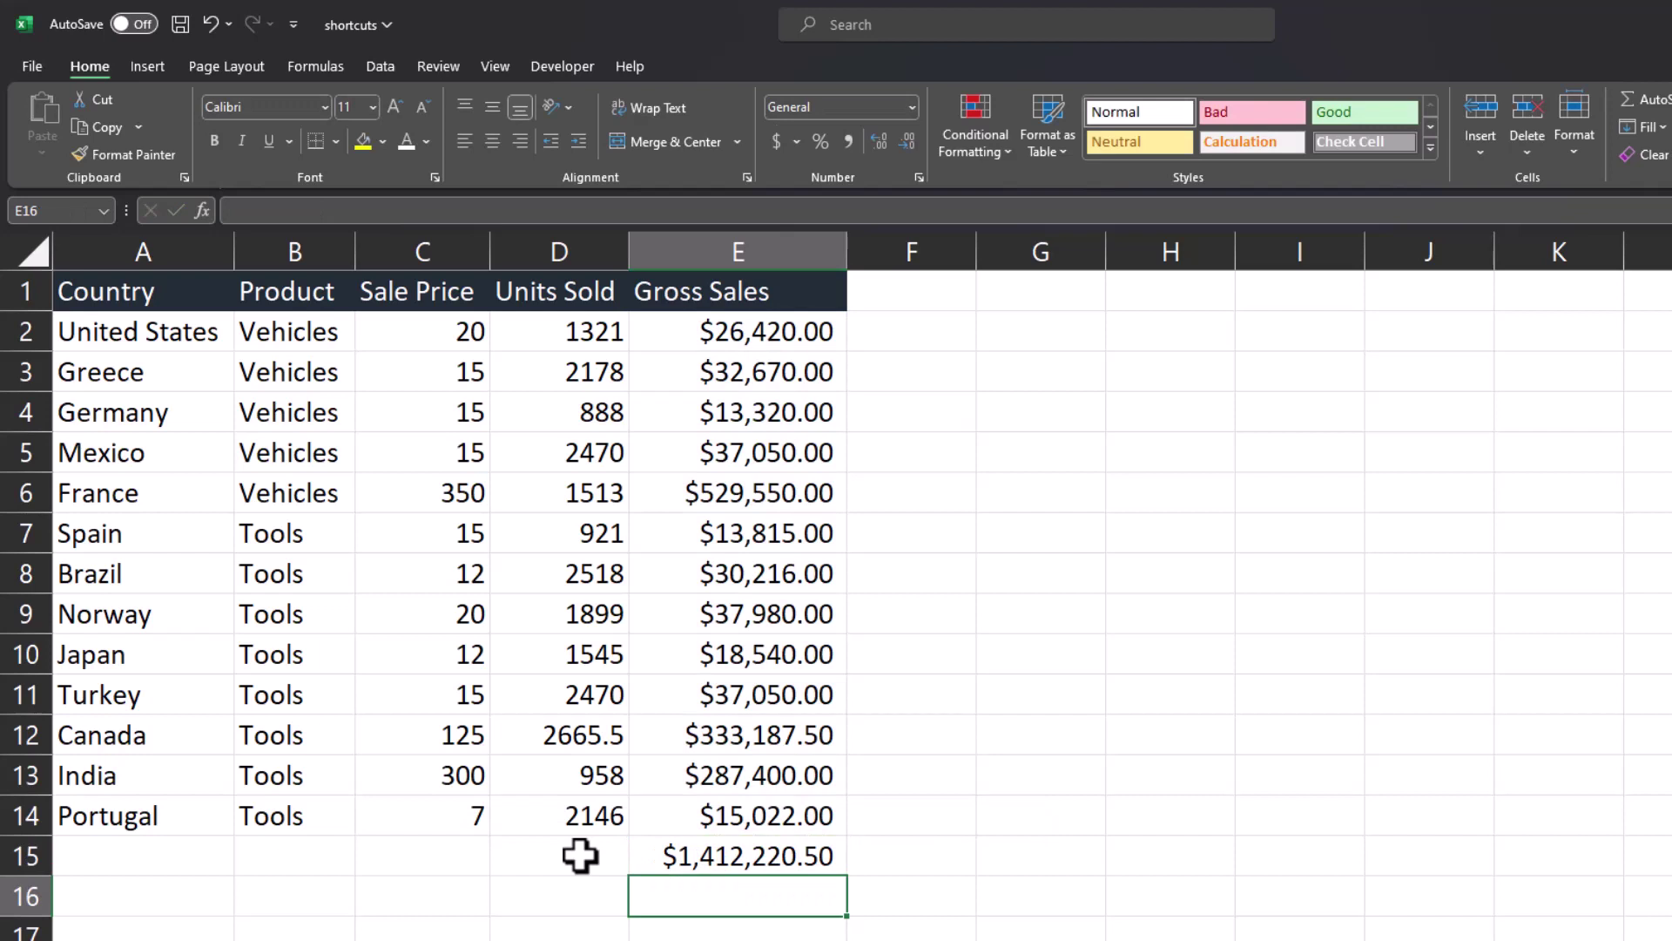
key("Up")
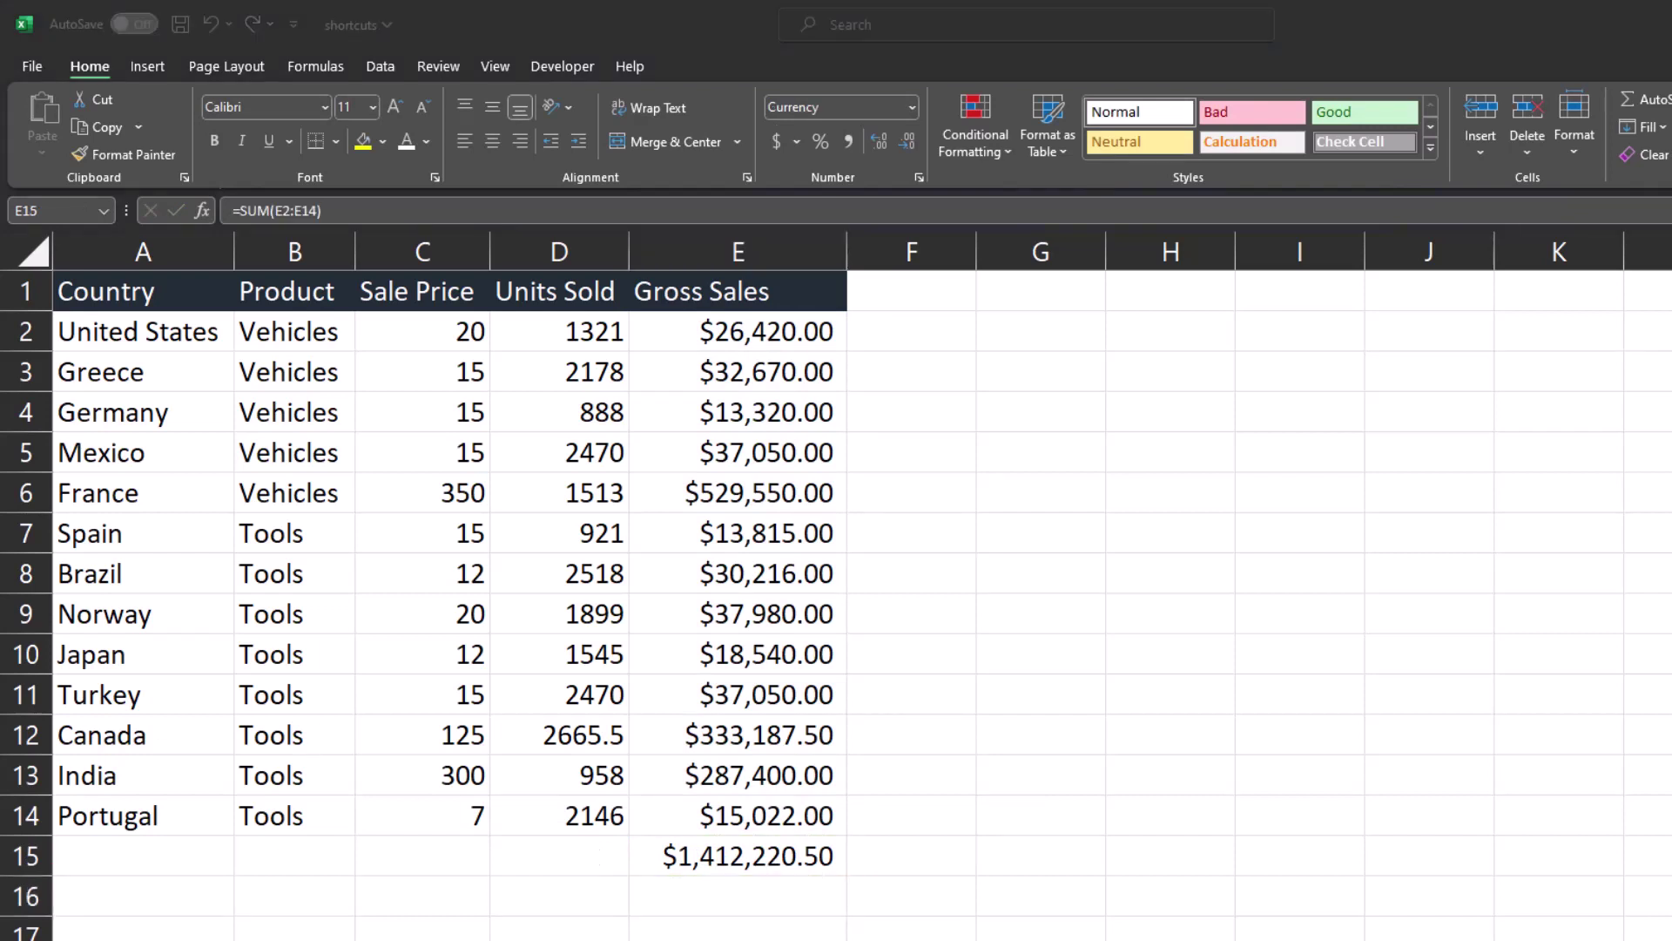